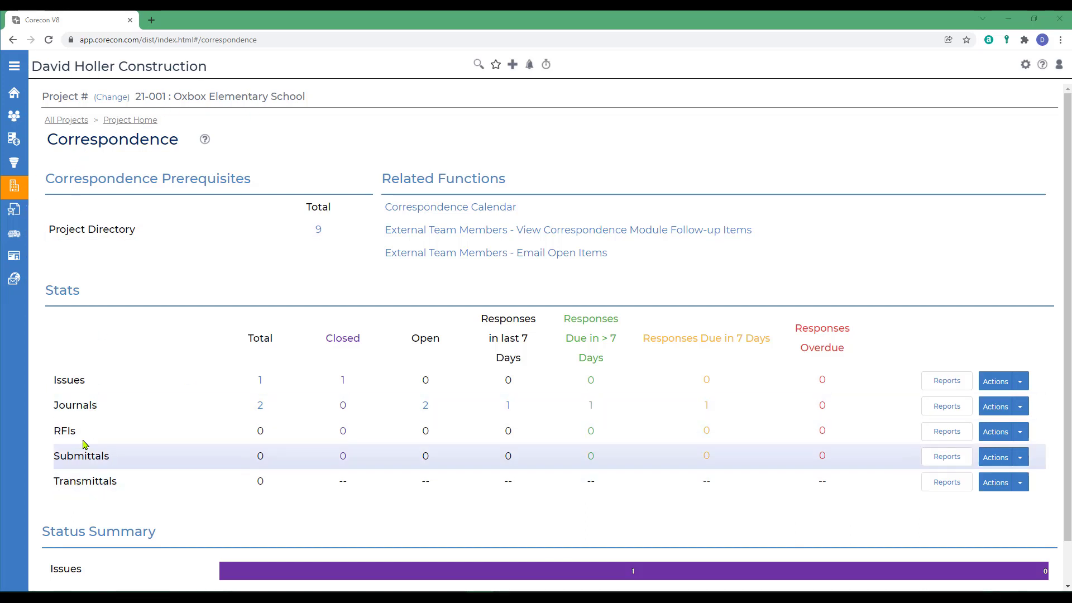
- Start a new RFI for the Oxbox Elementary School project and set its issue date to 01-Dec-2021
{"action": "left_click", "coordinate": [1021, 436]}
{"action": "left_click", "coordinate": [1002, 455]}
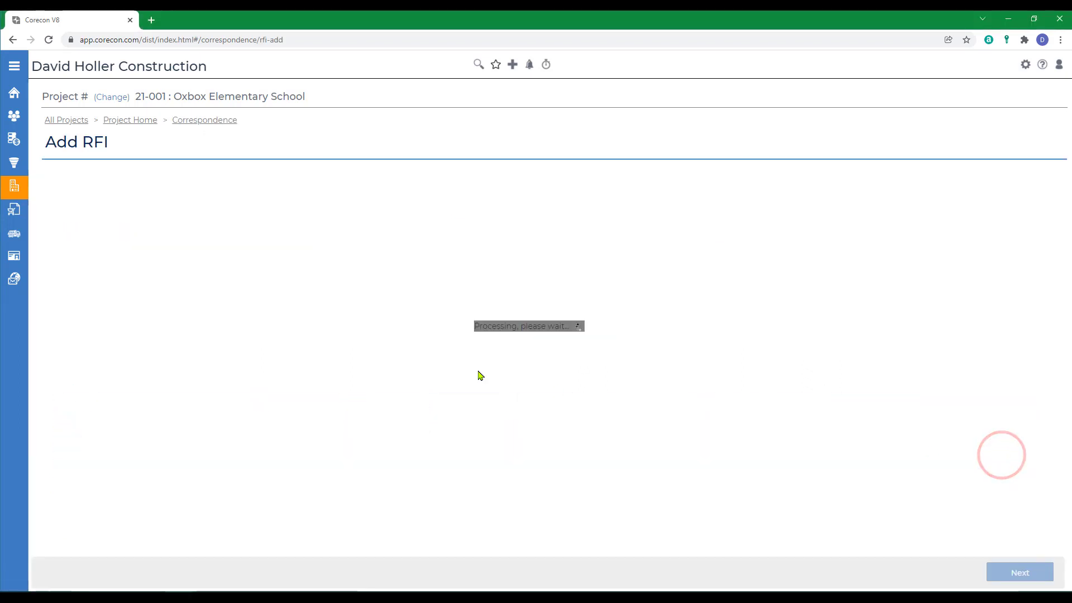
{"action": "left_click", "coordinate": [283, 235]}
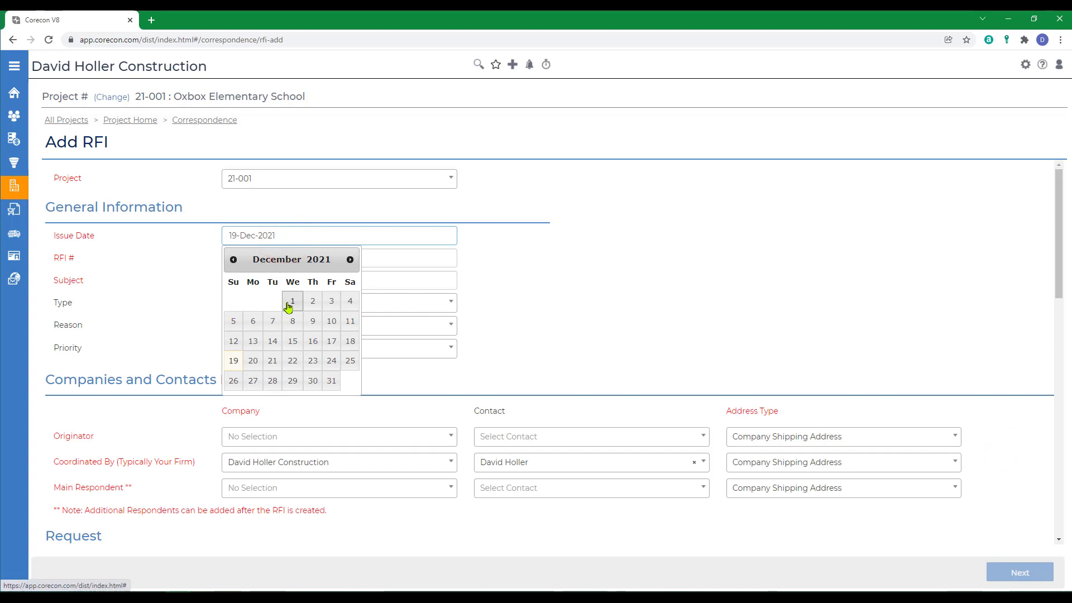
{"action": "left_click", "coordinate": [290, 303]}
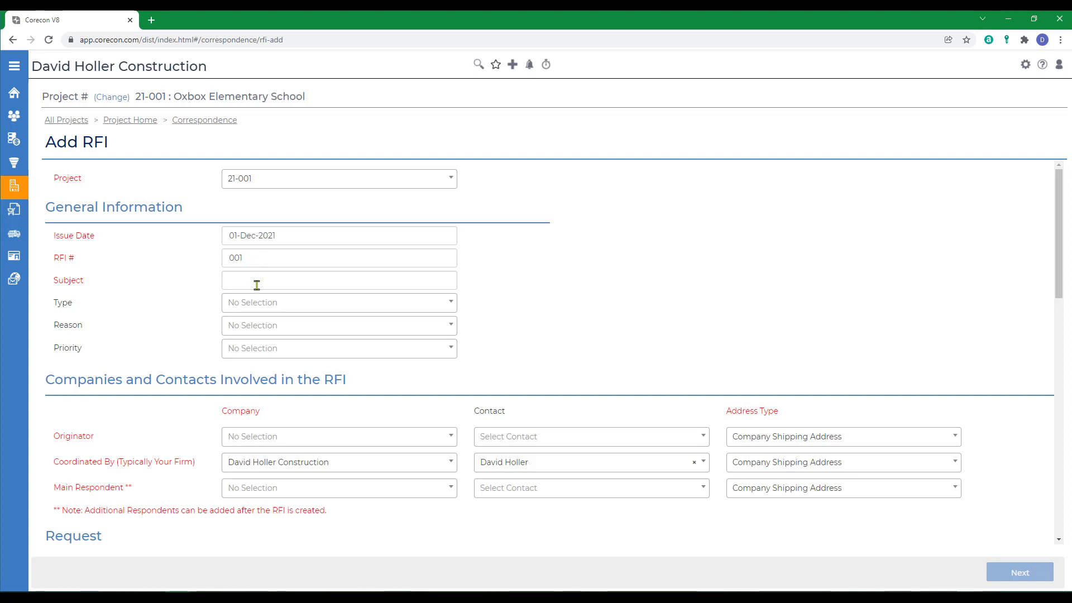
- Enter "Watermain Testing Method" as the subject of the RFI
{"action": "left_click", "coordinate": [255, 283]}
{"action": "type", "text": "Wa"}
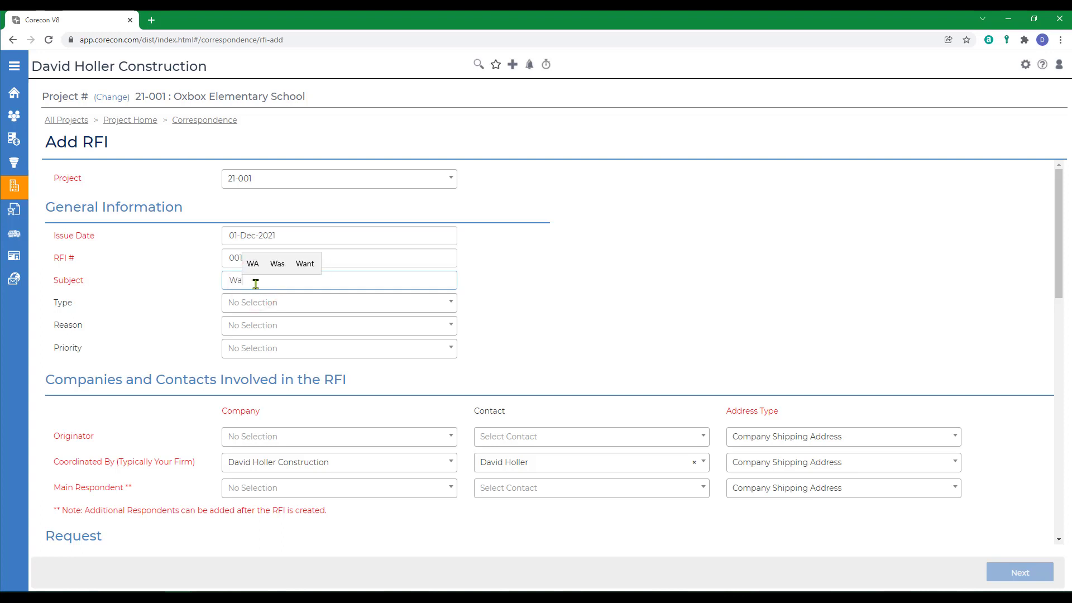
{"action": "type", "text": "termain Testing Method"}
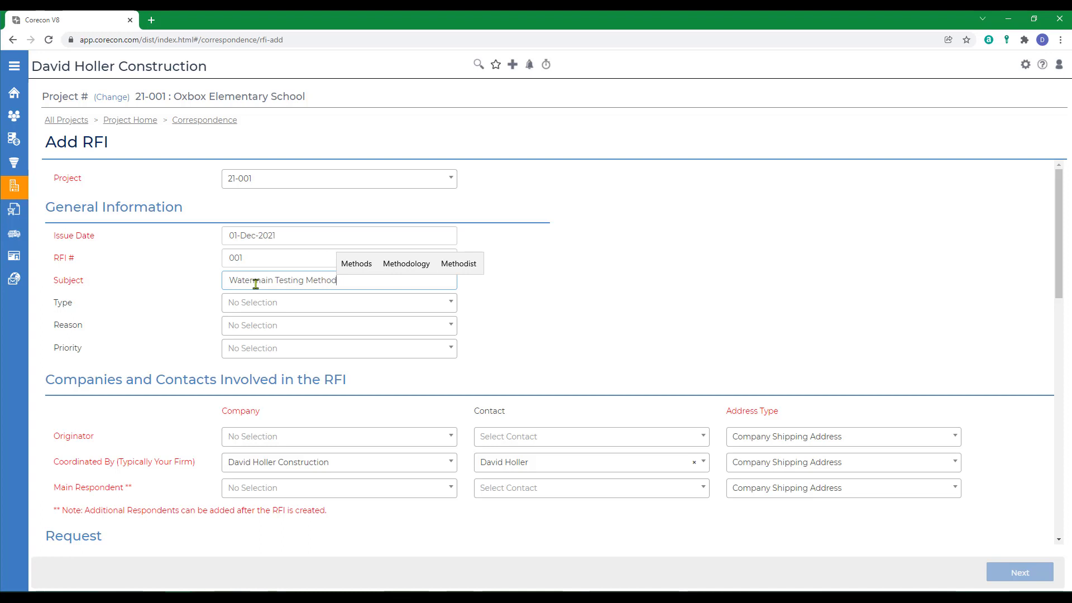
{"action": "key", "text": "Tab"}
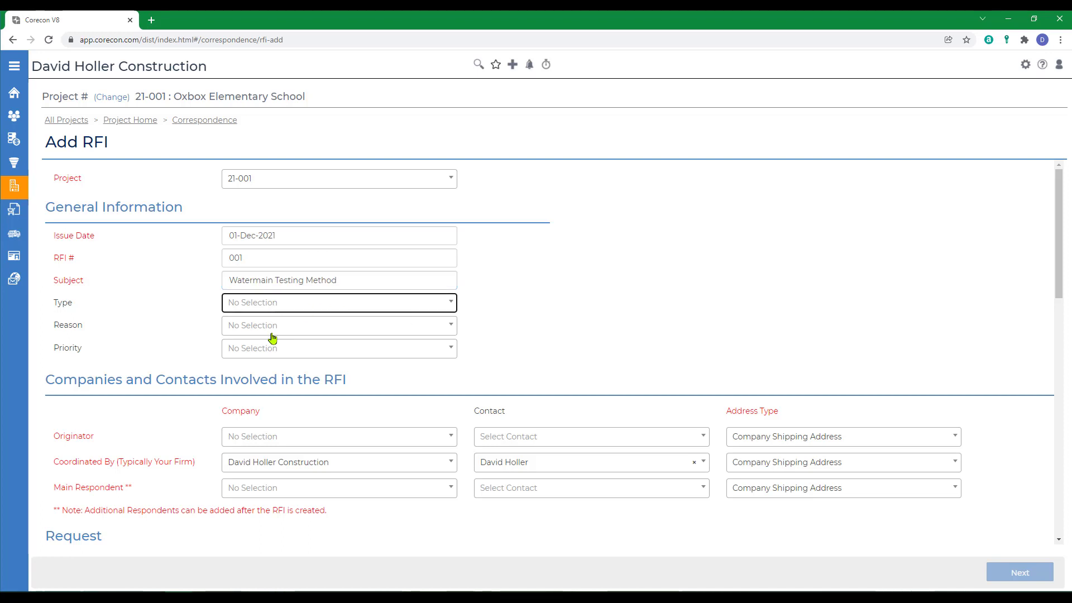
- Classify the RFI with type Clarification of Detail or Spec, reason Interpretation of Contract Requirements and priority Medium
{"action": "left_click", "coordinate": [259, 306]}
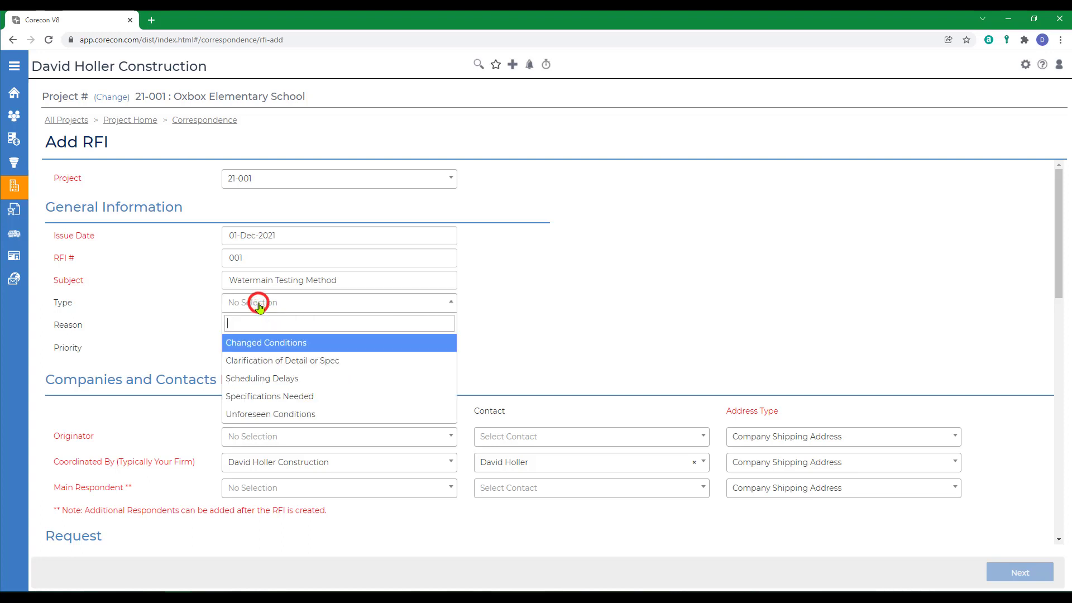
{"action": "left_click", "coordinate": [264, 362]}
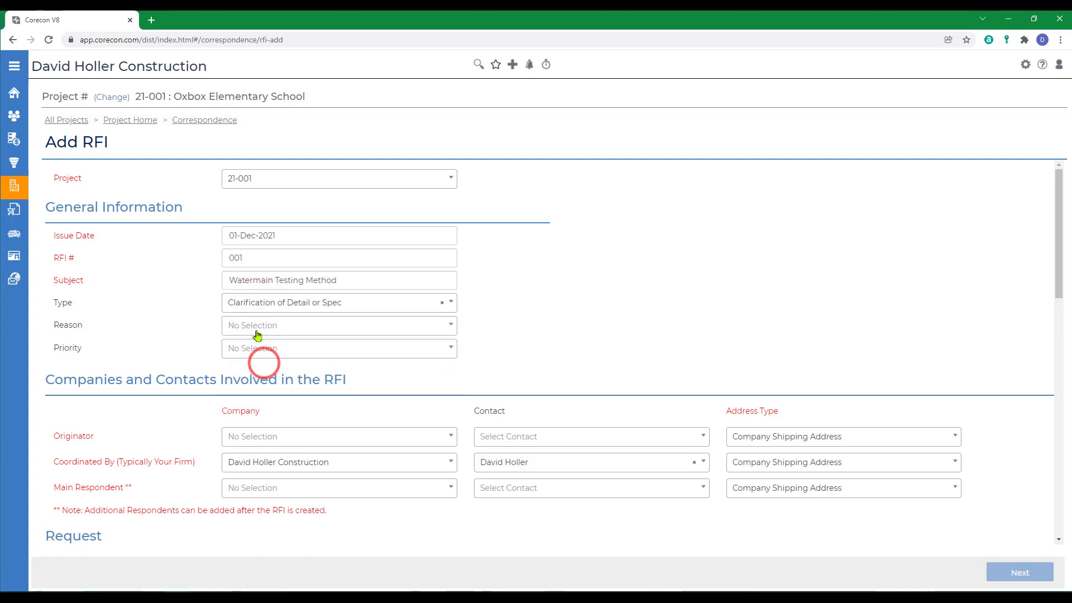
{"action": "left_click", "coordinate": [257, 329]}
{"action": "left_click", "coordinate": [283, 421]}
{"action": "left_click", "coordinate": [254, 351]}
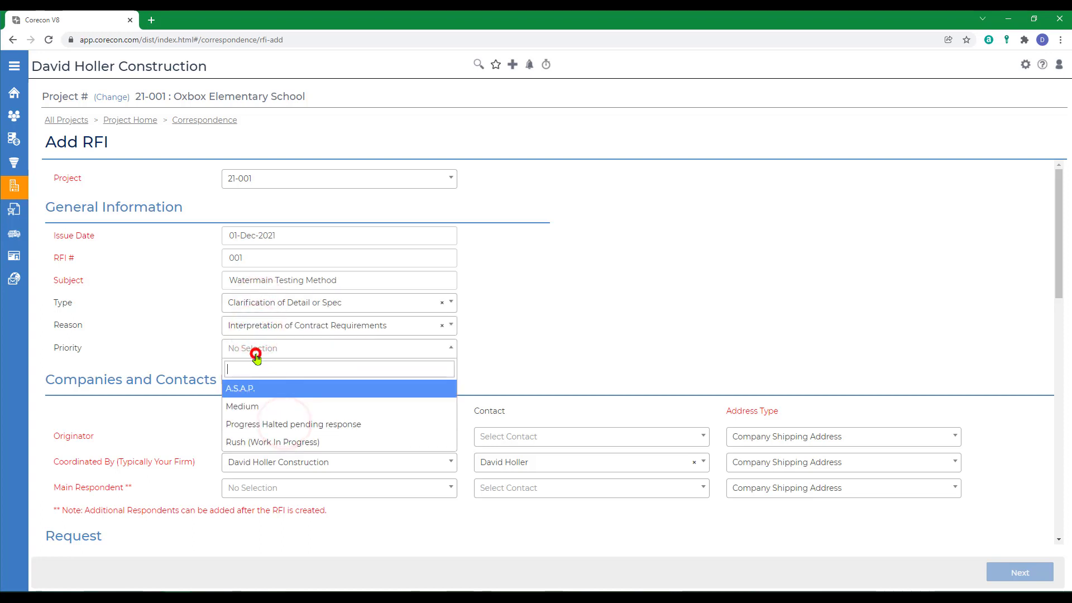
{"action": "left_click", "coordinate": [243, 406]}
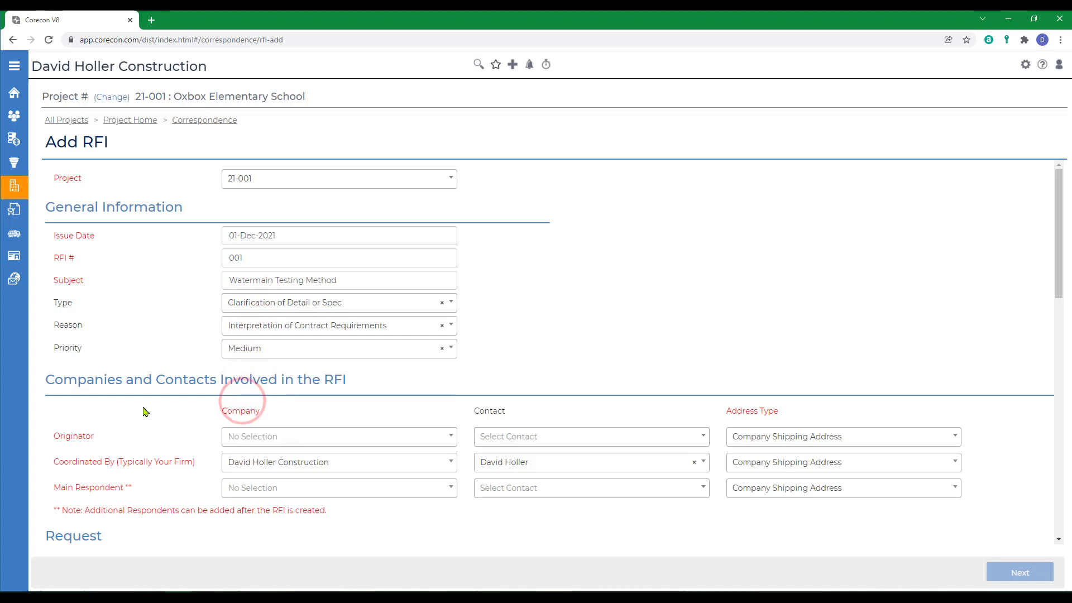
- Write the RFI request text: "Contract details do not specific the Approved method of Testing Watermain."
{"action": "scroll", "coordinate": [144, 412], "scroll_direction": "down", "scroll_amount": 2}
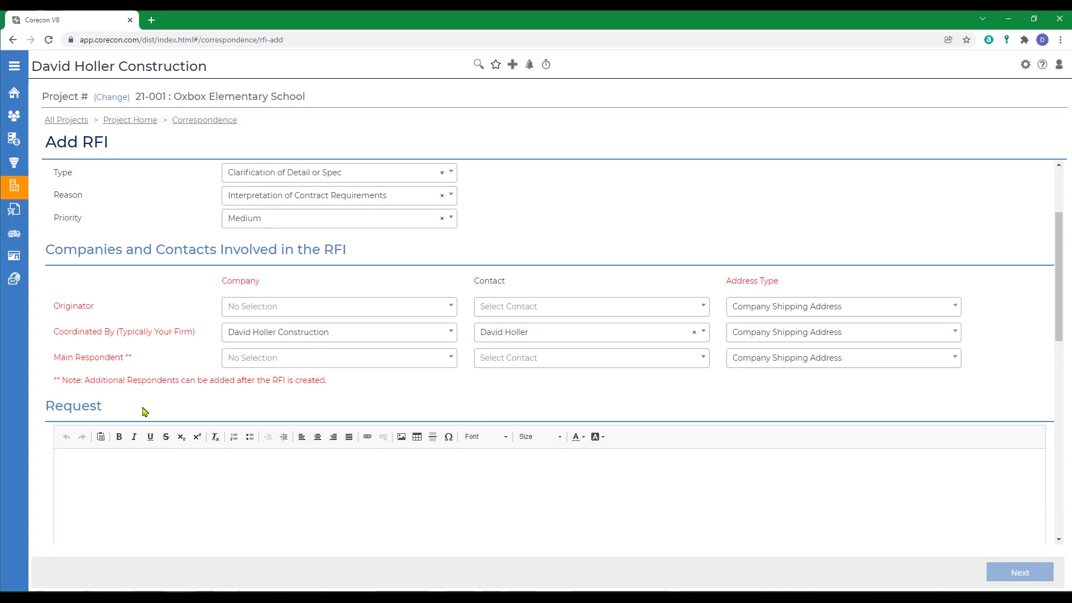
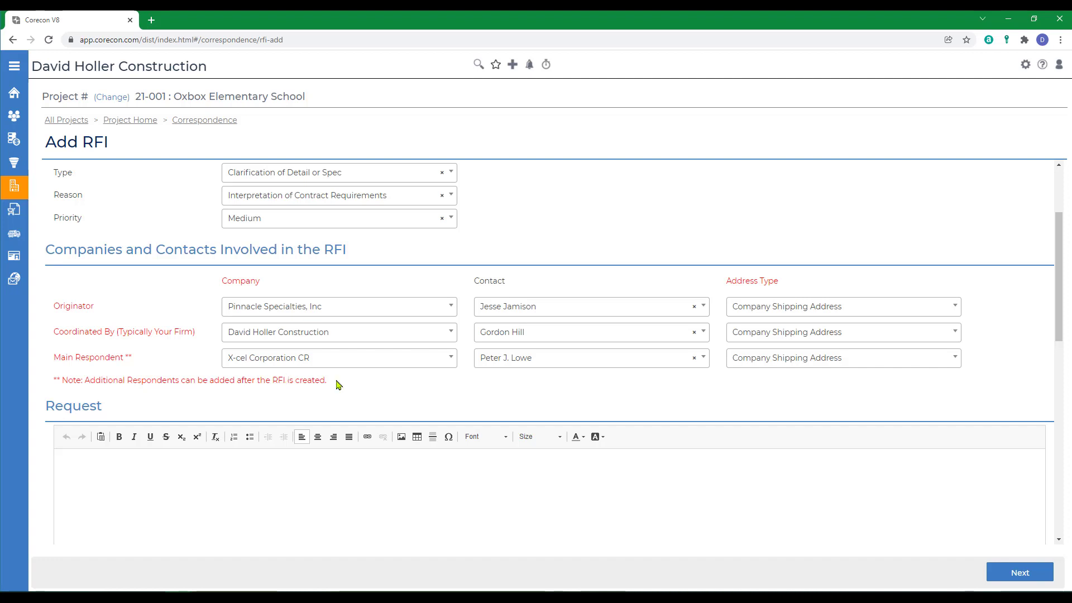
{"action": "left_click", "coordinate": [237, 480]}
{"action": "type", "text": "Contract"}
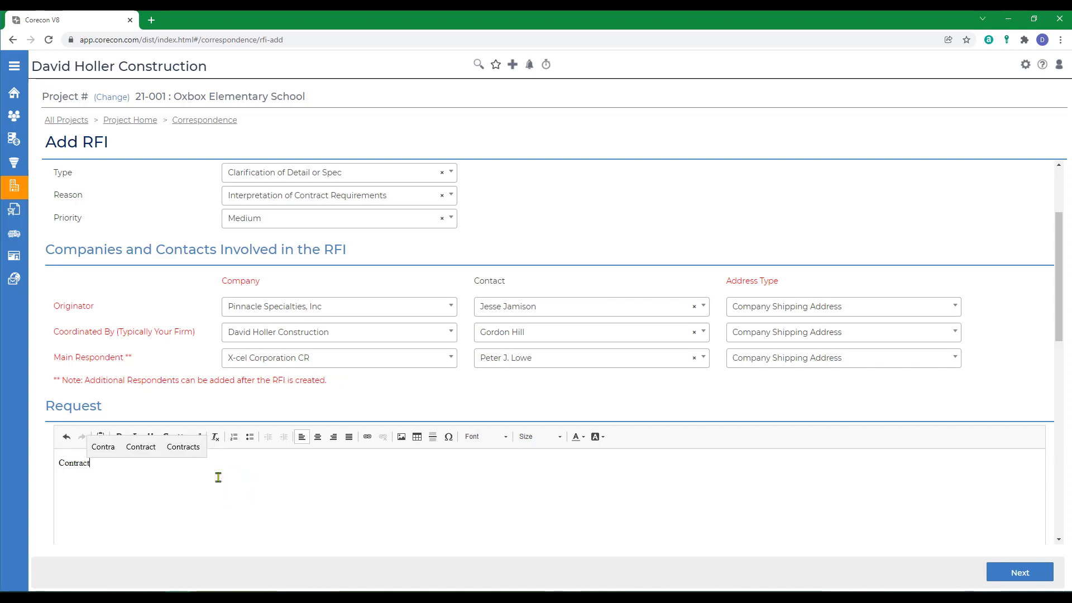
{"action": "type", "text": " details do not spe"}
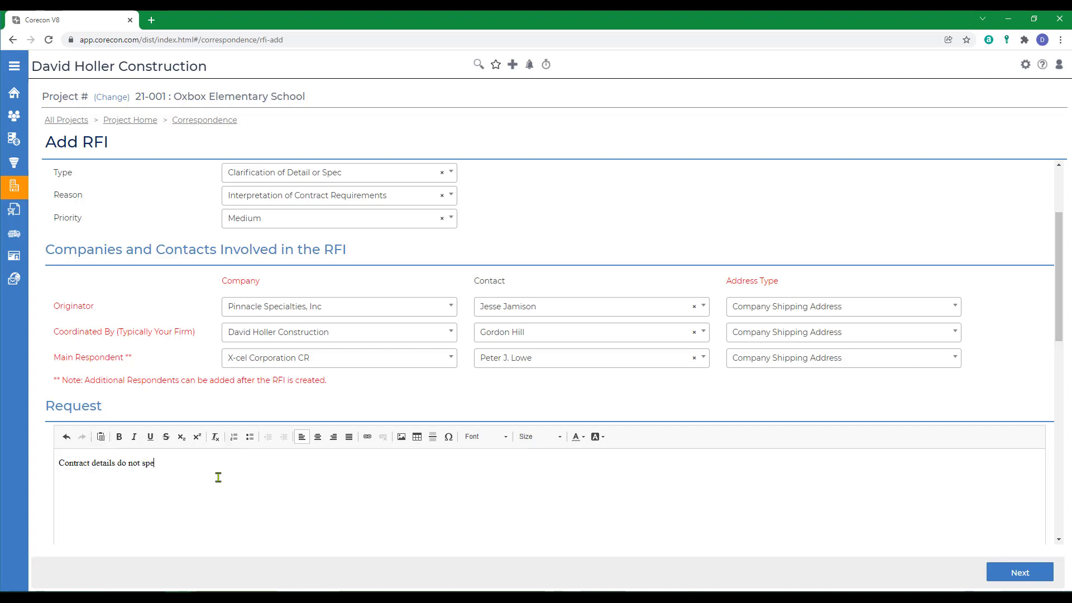
{"action": "type", "text": "cific the Approved method"}
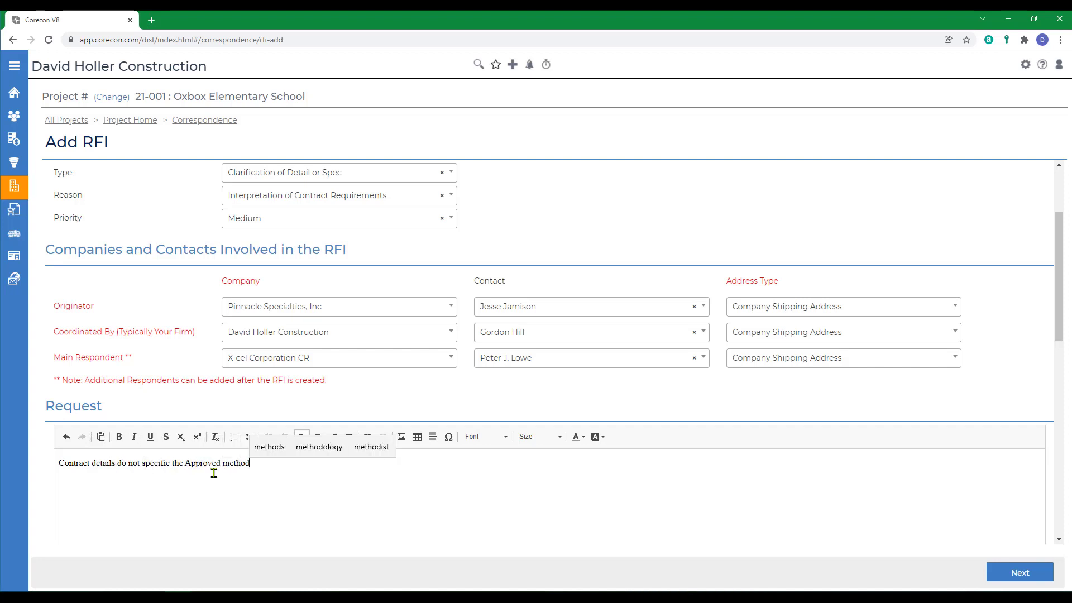
{"action": "type", "text": " of Testing Watermain."}
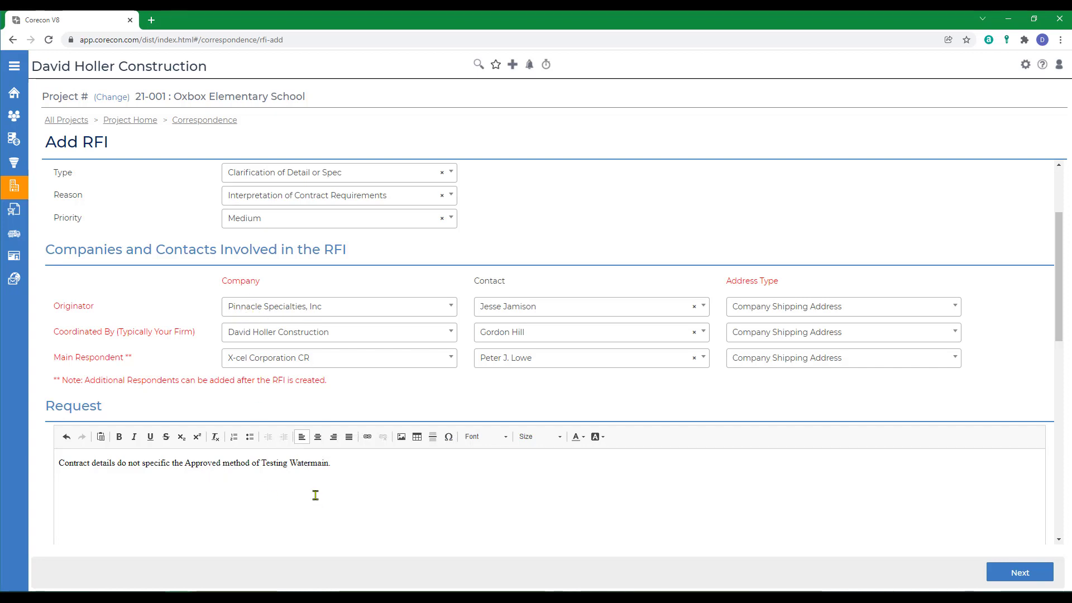
- Write the originator or coordinator suggestion: "Provide Watermain Testing Detail and Instructions."
{"action": "scroll", "coordinate": [307, 486], "scroll_direction": "down", "scroll_amount": 5}
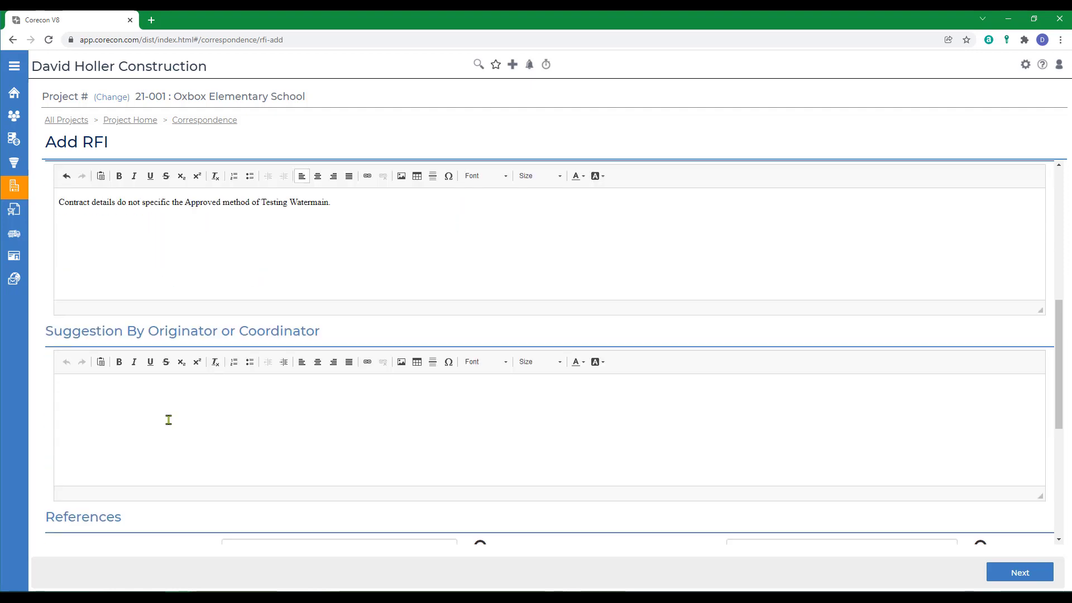
{"action": "left_click", "coordinate": [167, 419]}
{"action": "left_click", "coordinate": [79, 388]}
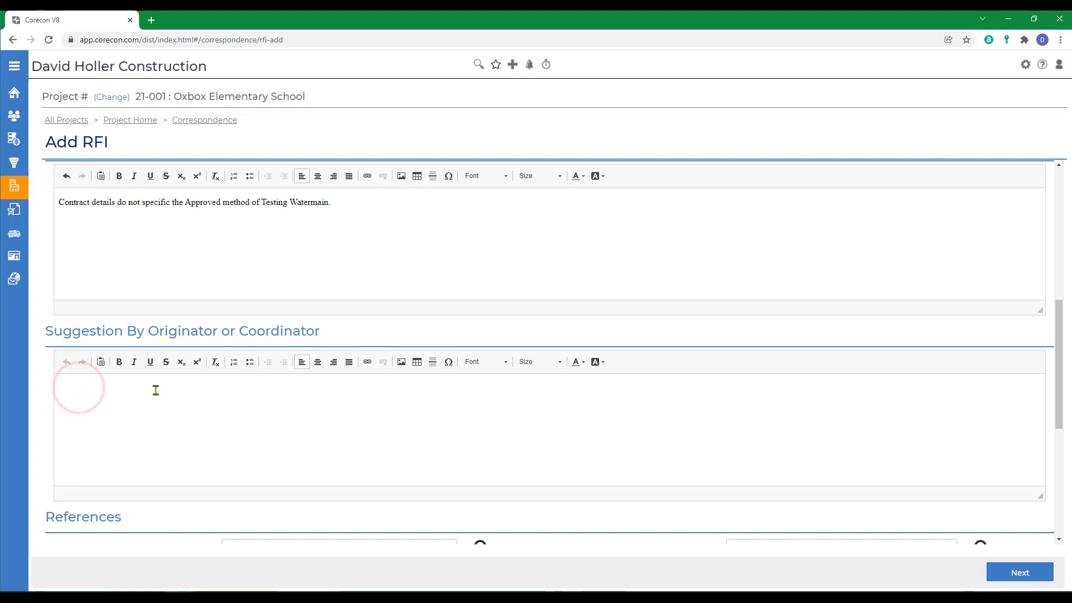
{"action": "type", "text": "Provide Watermain "}
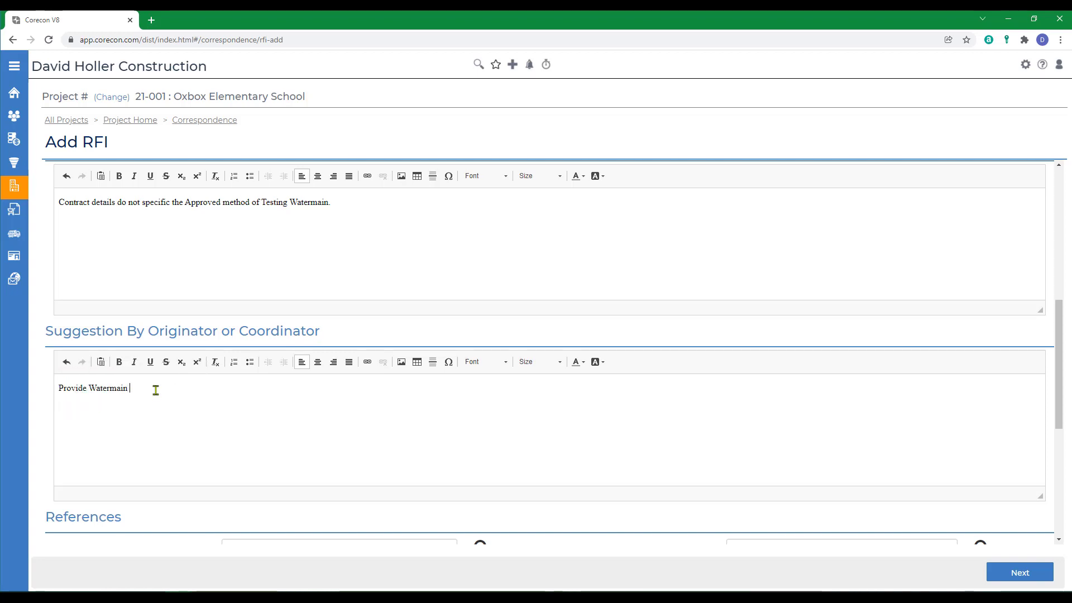
{"action": "type", "text": "Testing Detail and Instructions"}
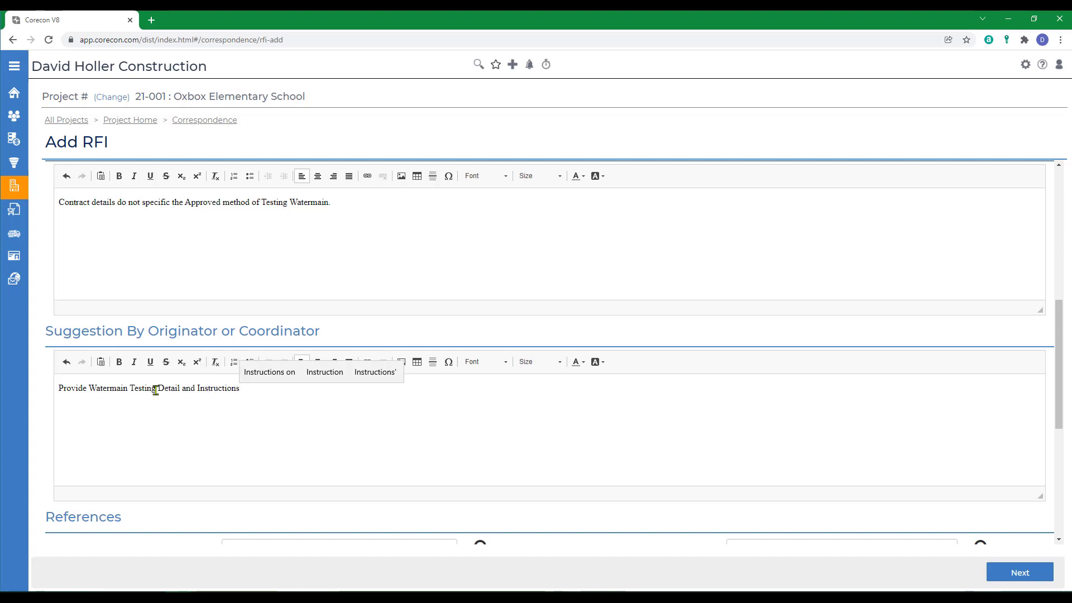
- Reference prime contract 001 - Int/Ext Renov with MEP Replacement and drawing C2-Rough Grading in the RFI
{"action": "scroll", "coordinate": [299, 412], "scroll_direction": "down", "scroll_amount": 5}
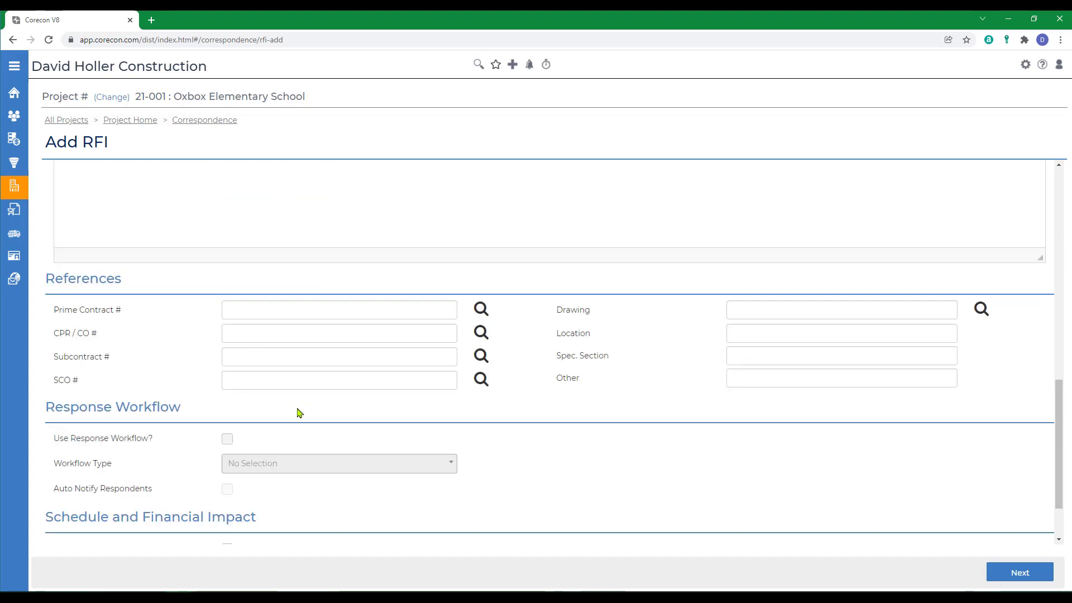
{"action": "left_click", "coordinate": [481, 288]}
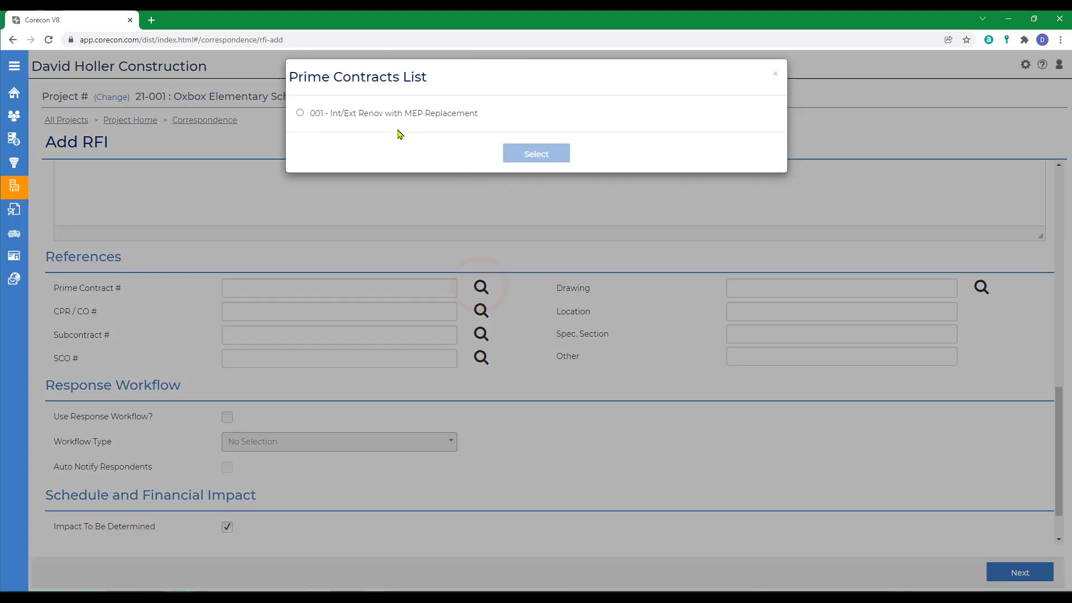
{"action": "left_click", "coordinate": [299, 113]}
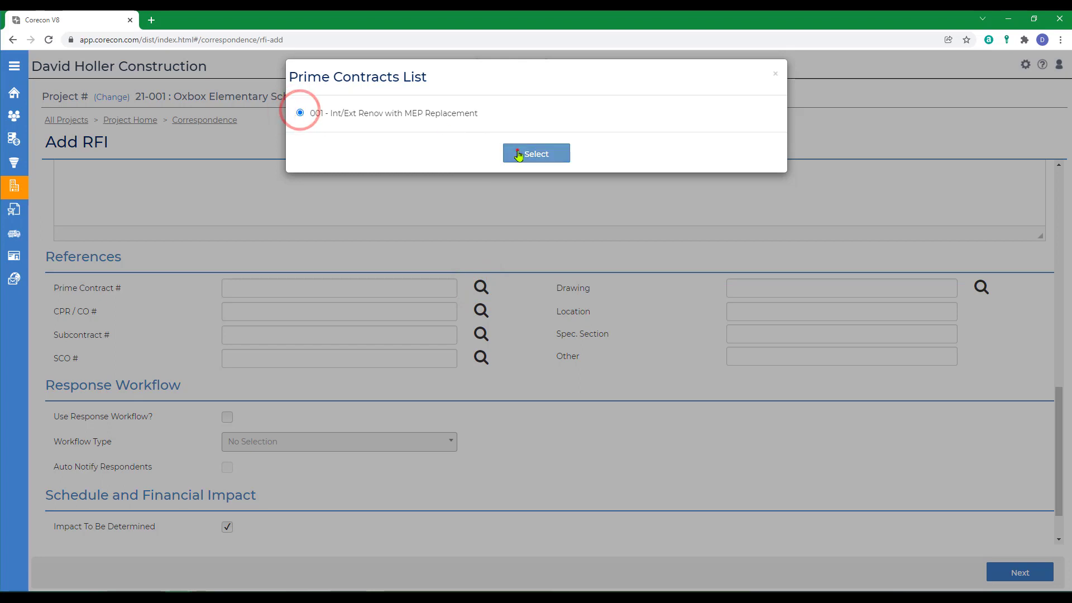
{"action": "left_click", "coordinate": [517, 152]}
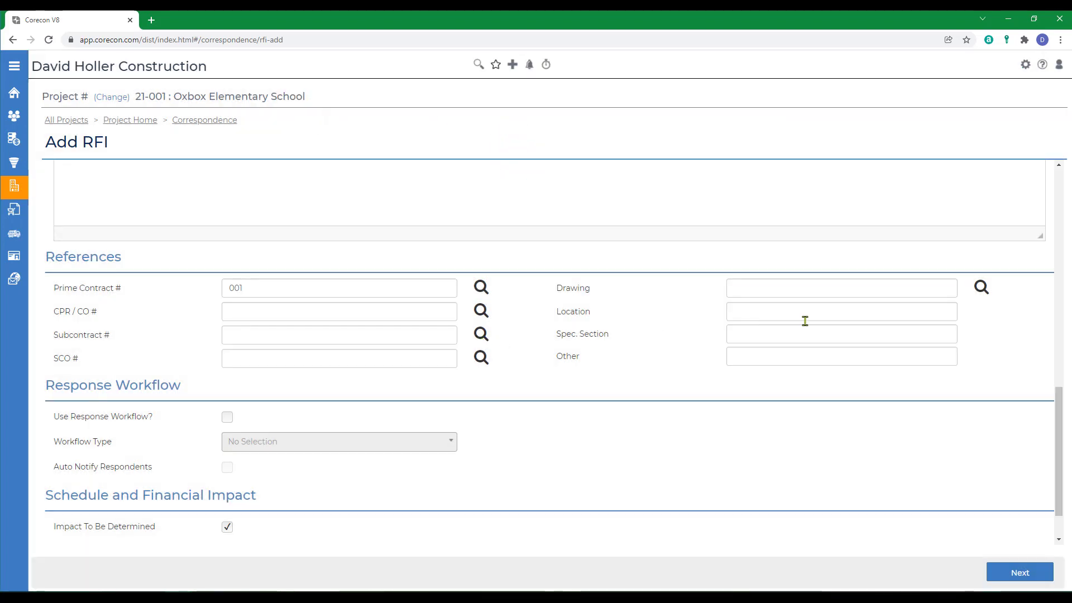
{"action": "left_click", "coordinate": [982, 288]}
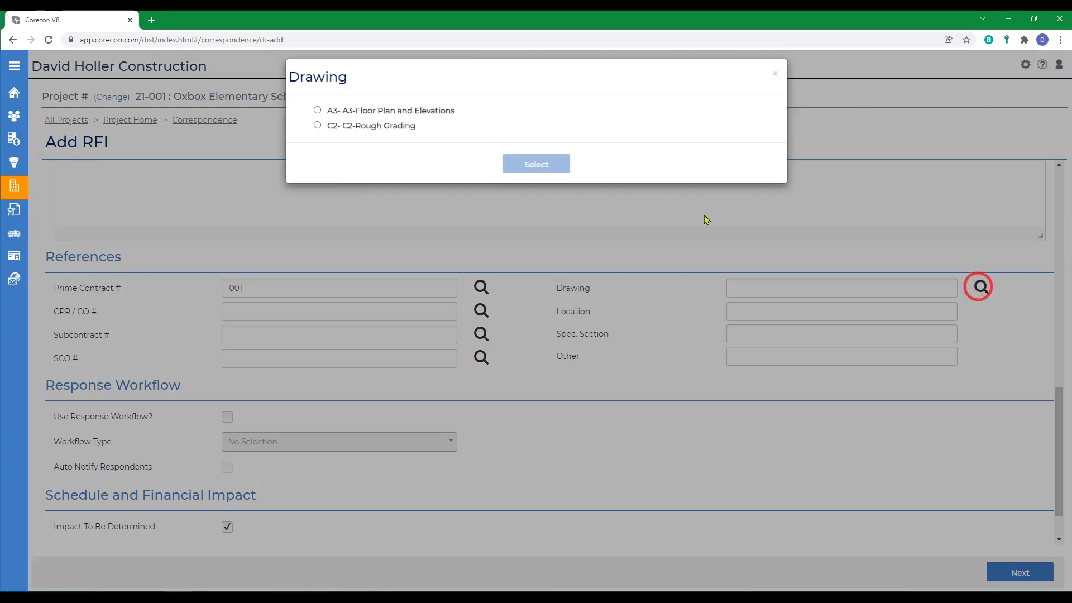
{"action": "left_click", "coordinate": [317, 125]}
{"action": "left_click", "coordinate": [531, 163]}
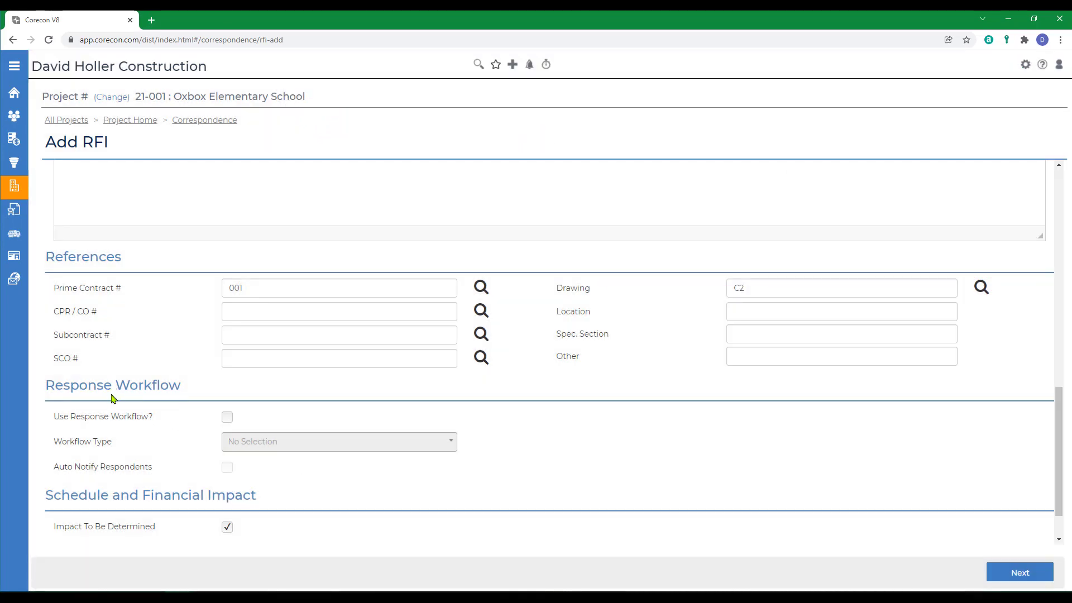
- Enable the response workflow with the Sequential type and proceed to uploading related files
{"action": "scroll", "coordinate": [111, 405], "scroll_direction": "up", "scroll_amount": 4}
{"action": "scroll", "coordinate": [110, 406], "scroll_direction": "up", "scroll_amount": 5}
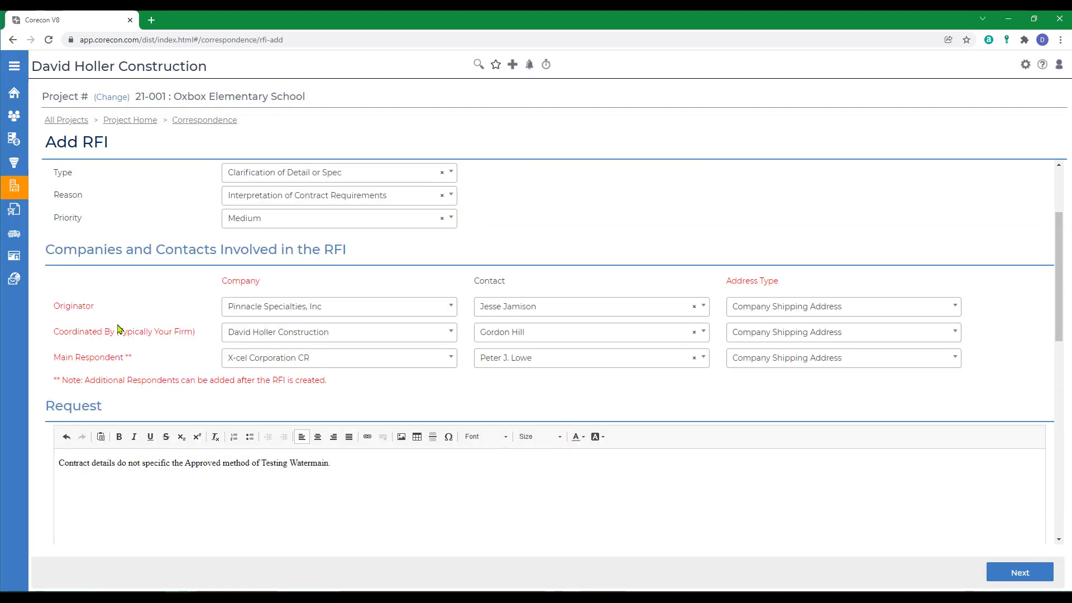
{"action": "scroll", "coordinate": [362, 376], "scroll_direction": "down", "scroll_amount": 10}
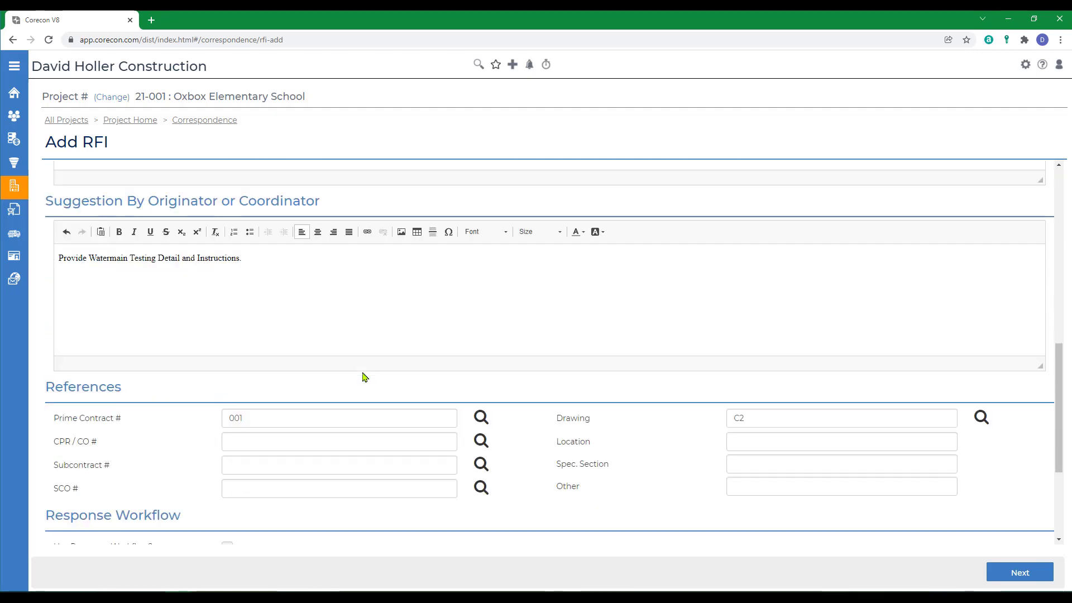
{"action": "left_click", "coordinate": [227, 362]}
{"action": "left_click", "coordinate": [252, 387]}
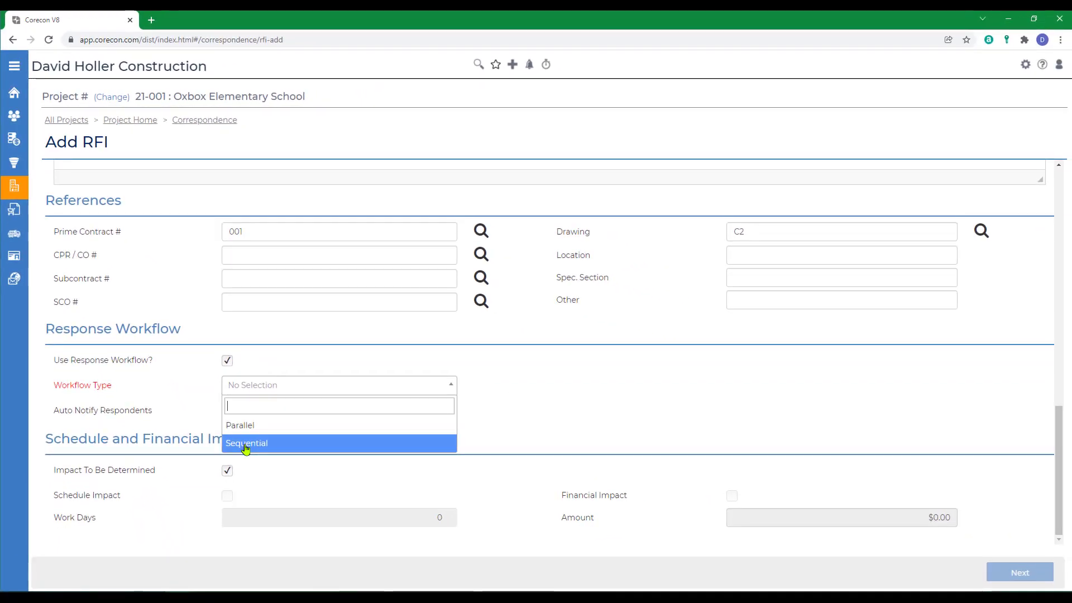
{"action": "left_click", "coordinate": [246, 444]}
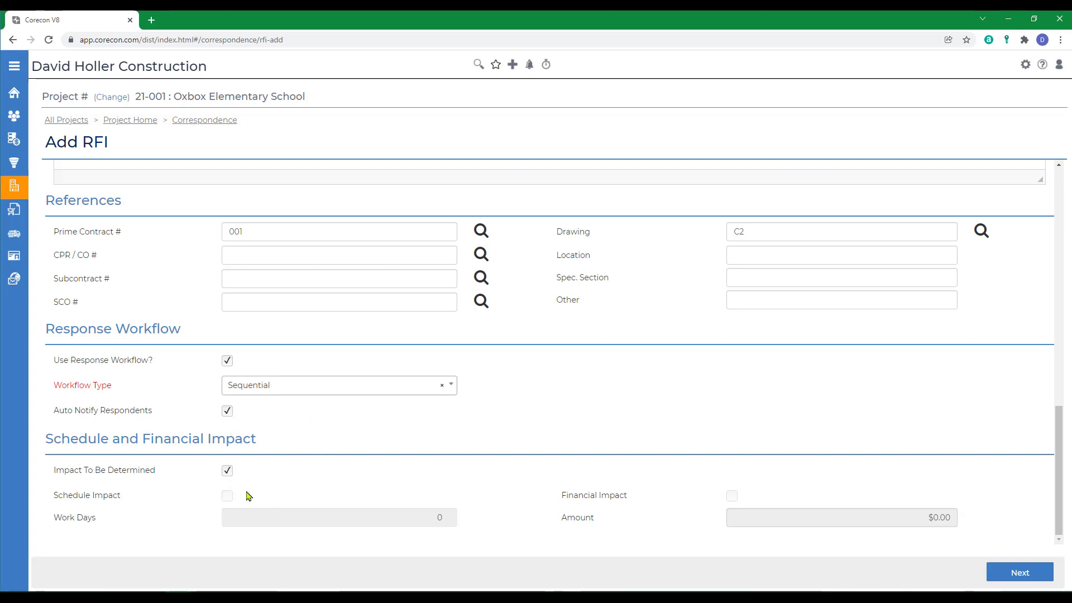
{"action": "left_click", "coordinate": [1020, 571]}
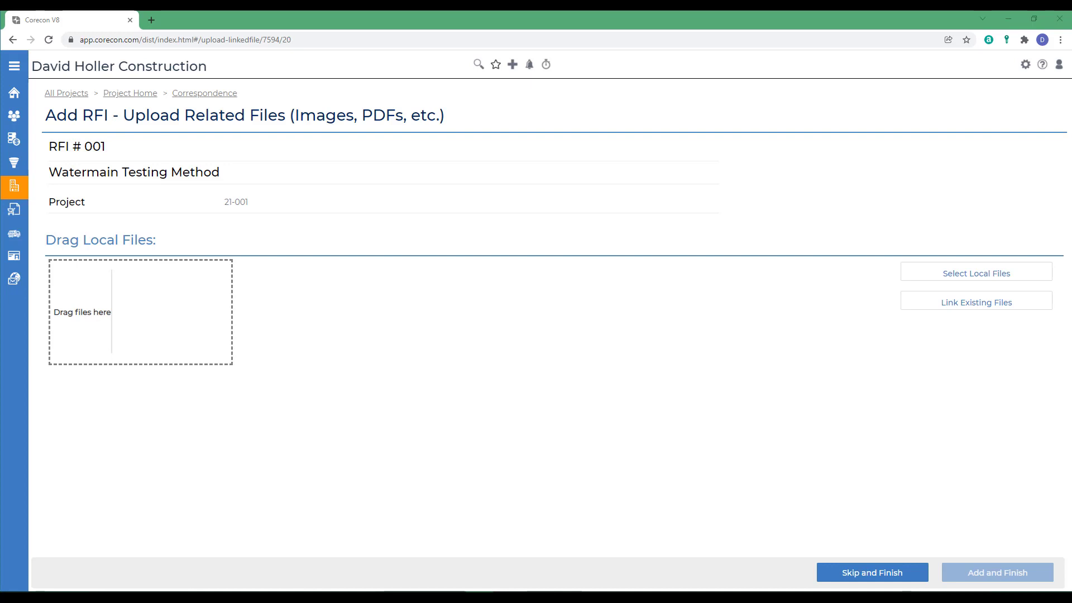
- Attach the local file "W 2.4-WSSC Water Pipe Installation Details 1.pdf" and finish adding the RFI
{"action": "left_click_drag", "start_coordinate": [192, 359], "coordinate": [126, 326]}
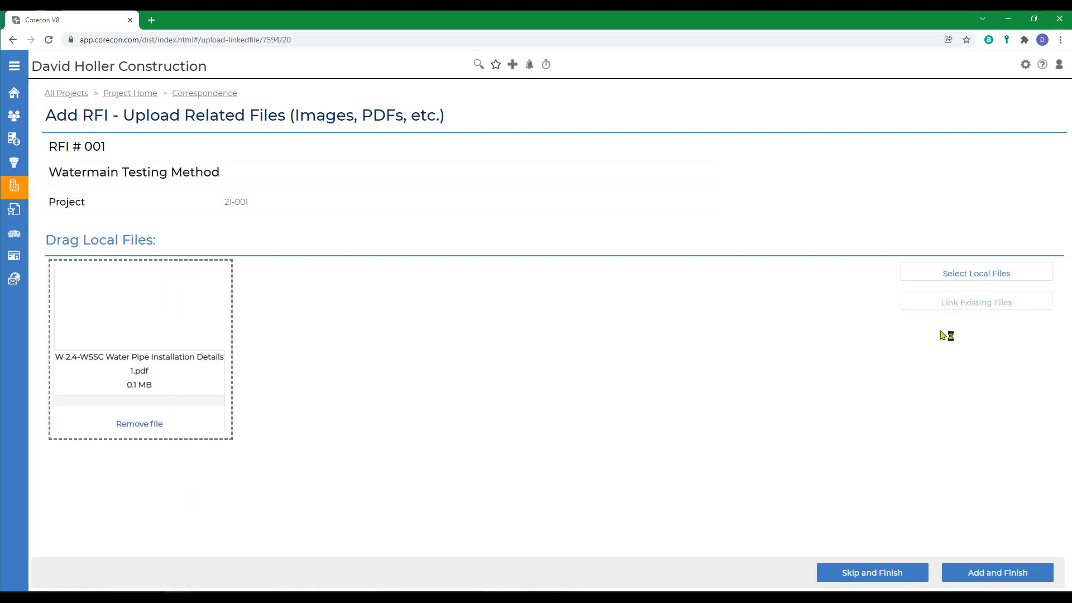
{"action": "left_click", "coordinate": [949, 276]}
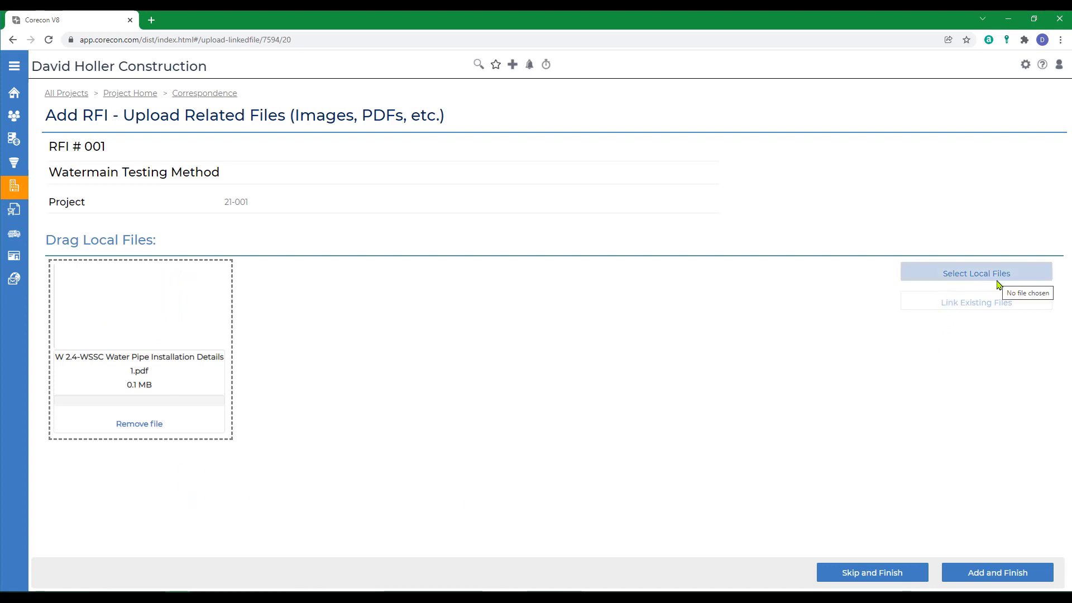
{"action": "left_click", "coordinate": [970, 577]}
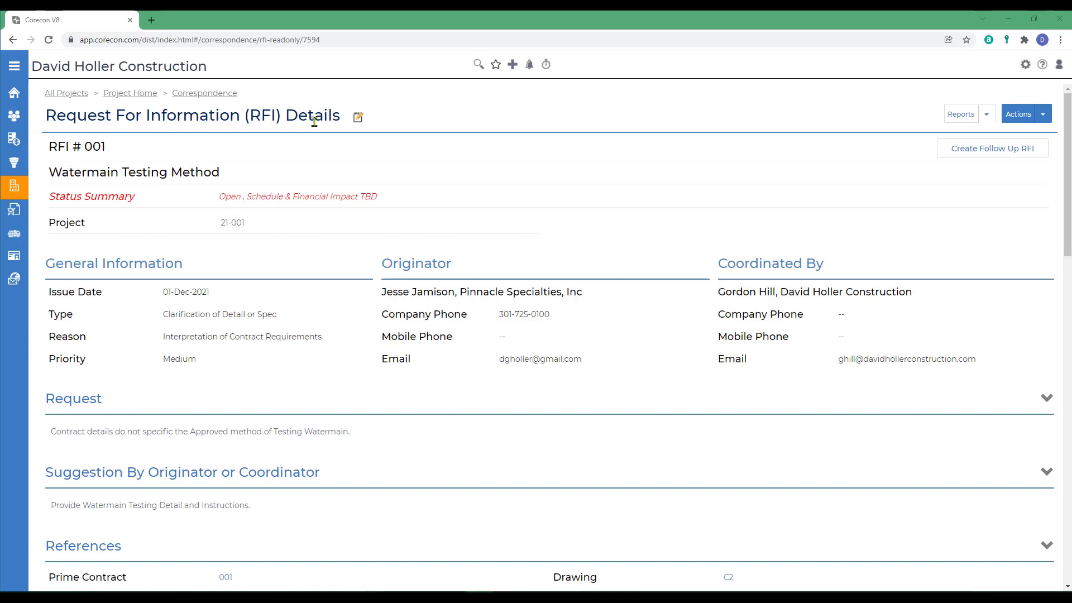
- Open the RFI for editing and replace the request's final period with "(Mentioned on Drawing W 2.4 attached)"
{"action": "left_click", "coordinate": [358, 118]}
{"action": "scroll", "coordinate": [461, 436], "scroll_direction": "down", "scroll_amount": 5}
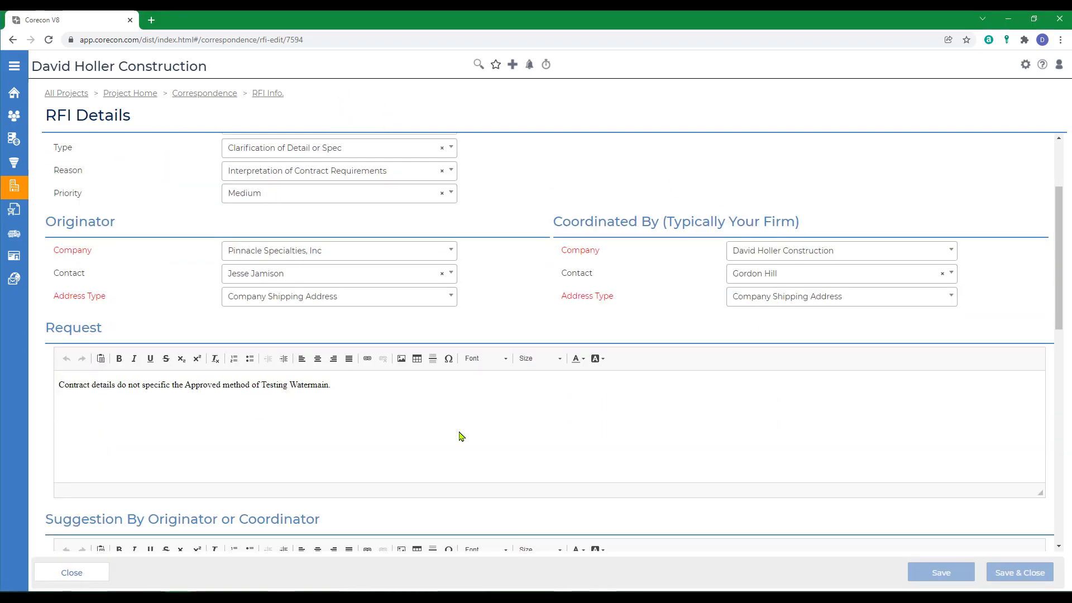
{"action": "left_click", "coordinate": [349, 390]}
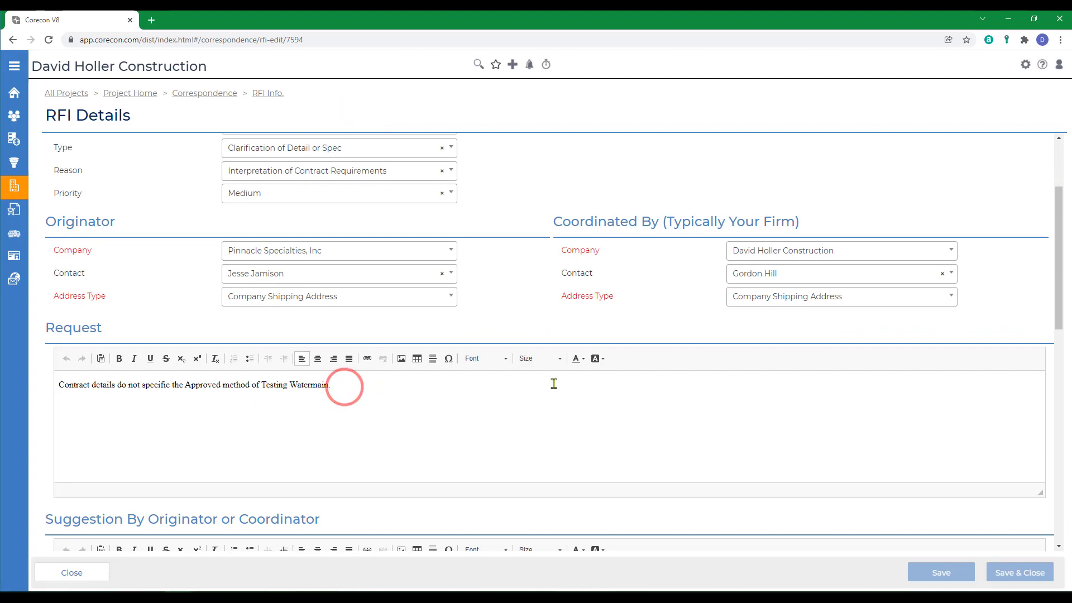
{"action": "key", "text": "BackSpace"}
{"action": "type", "text": "(Mention"}
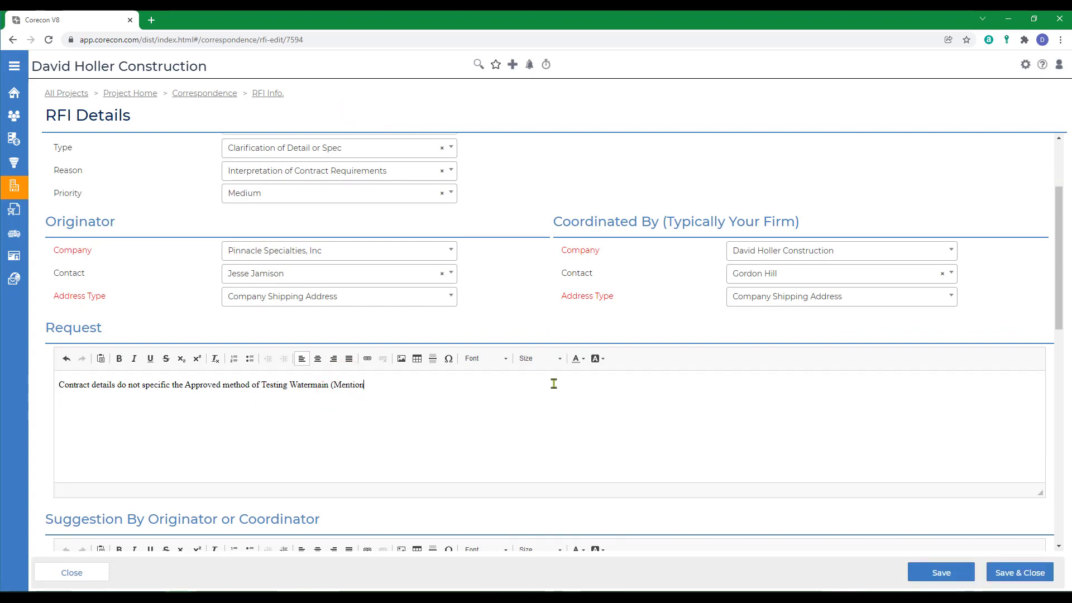
{"action": "type", "text": "ed on Dr"}
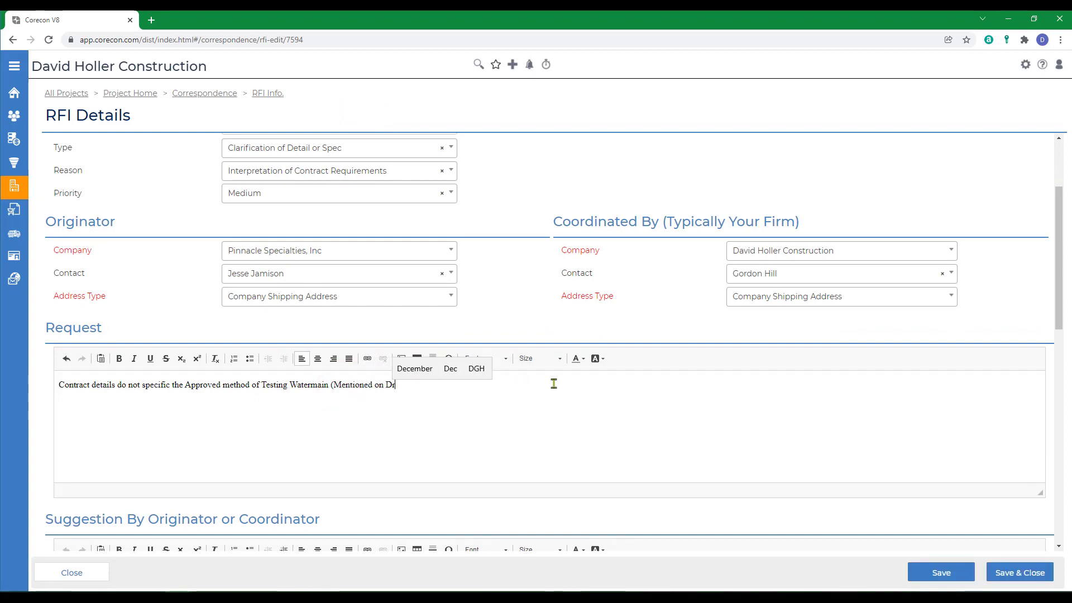
{"action": "type", "text": "awing W 2.4"}
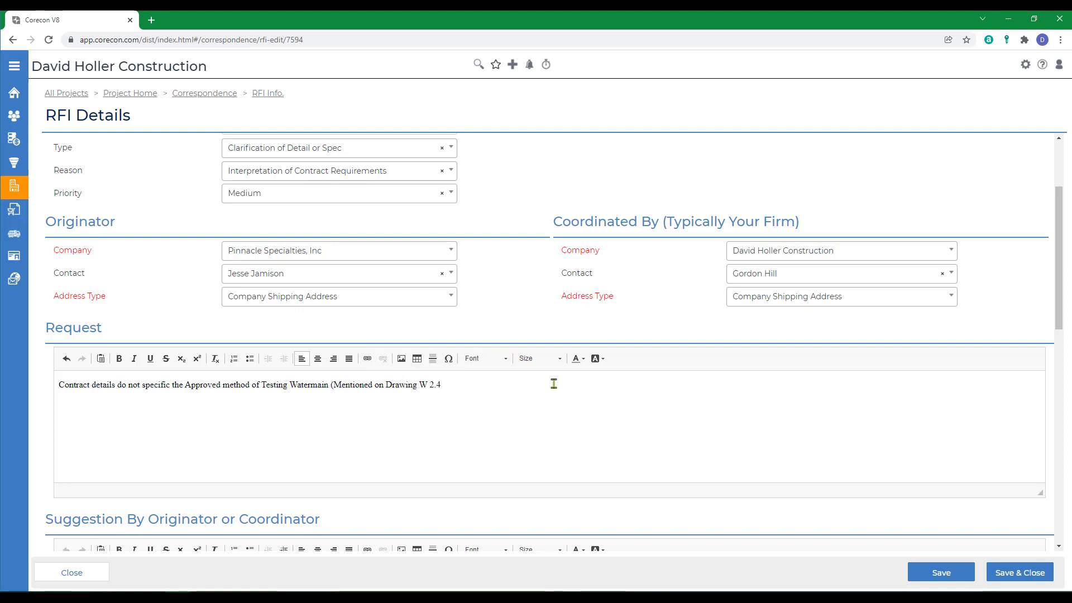
{"action": "type", "text": " attached)"}
- Set the RFI's priority to Rush (Work In Progress)
{"action": "left_click", "coordinate": [452, 195]}
{"action": "left_click", "coordinate": [278, 288]}
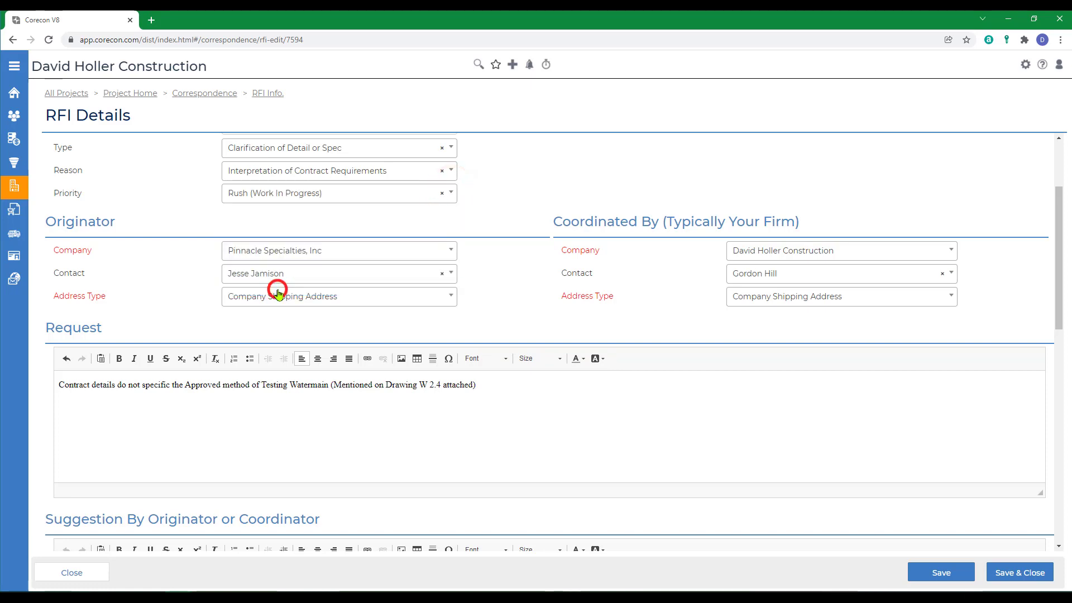
{"action": "left_click", "coordinate": [400, 459]}
- Set the currently responsible party to X-cel Corporation CR, then save and close the RFI details
{"action": "scroll", "coordinate": [402, 461], "scroll_direction": "down", "scroll_amount": 10}
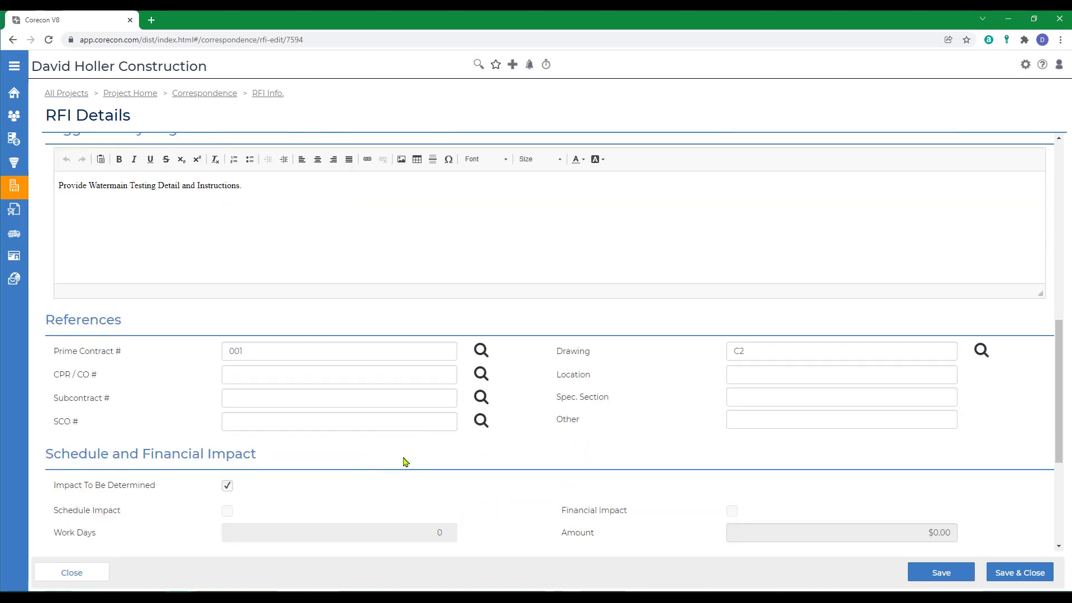
{"action": "scroll", "coordinate": [406, 463], "scroll_direction": "down", "scroll_amount": 2}
{"action": "left_click", "coordinate": [452, 484]}
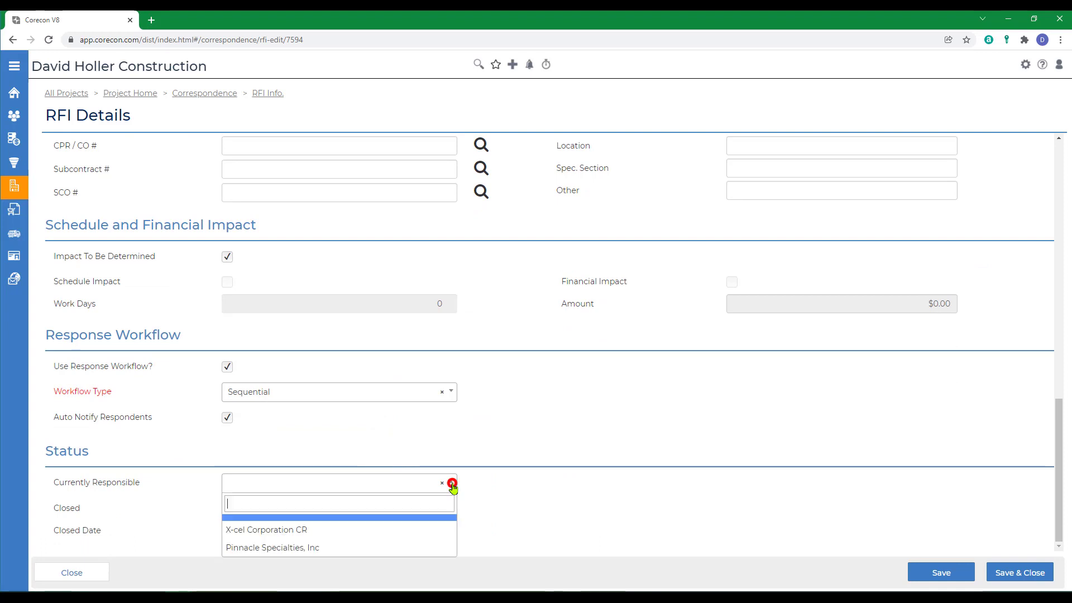
{"action": "left_click", "coordinate": [451, 484]}
{"action": "left_click", "coordinate": [452, 485]}
{"action": "left_click", "coordinate": [278, 535]}
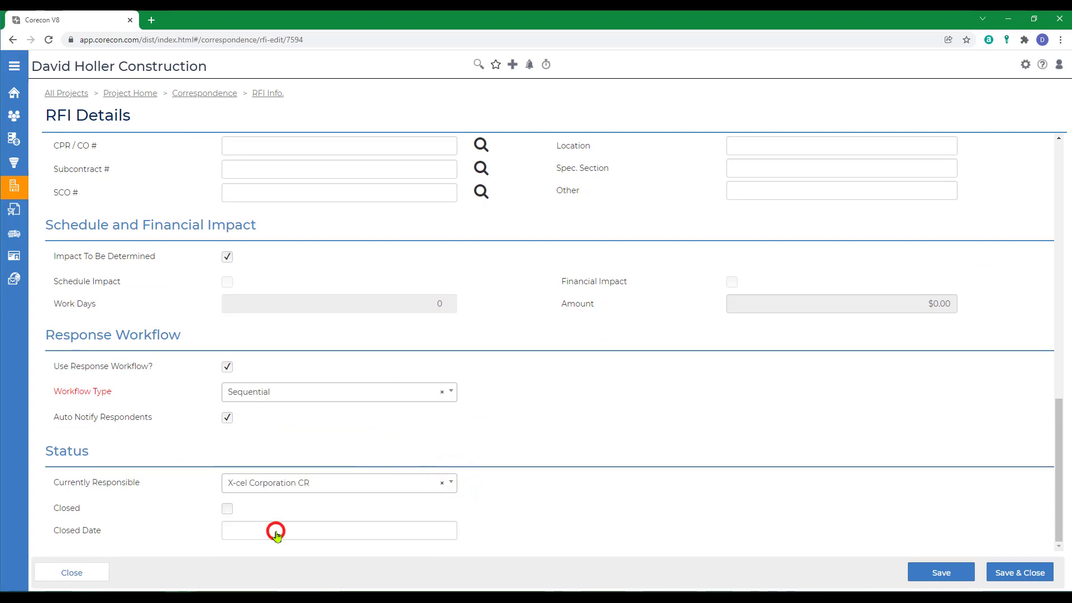
{"action": "left_click", "coordinate": [1012, 574]}
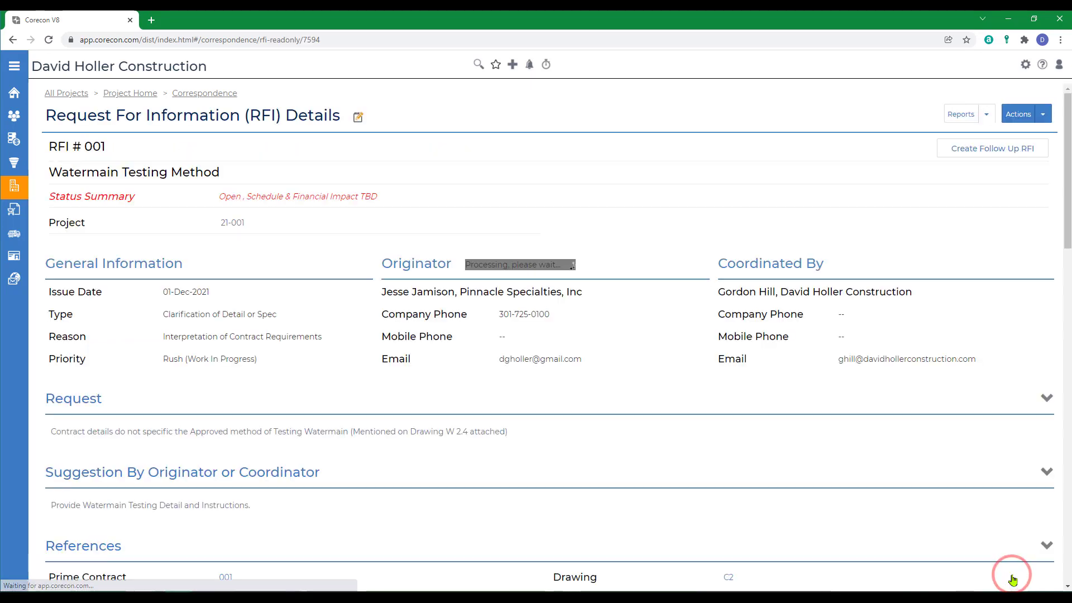
- Import the second listed BMG Architects contact as an RFI respondent, leaving the response due date blank
{"action": "scroll", "coordinate": [749, 477], "scroll_direction": "down", "scroll_amount": 7}
{"action": "scroll", "coordinate": [751, 478], "scroll_direction": "up", "scroll_amount": 7}
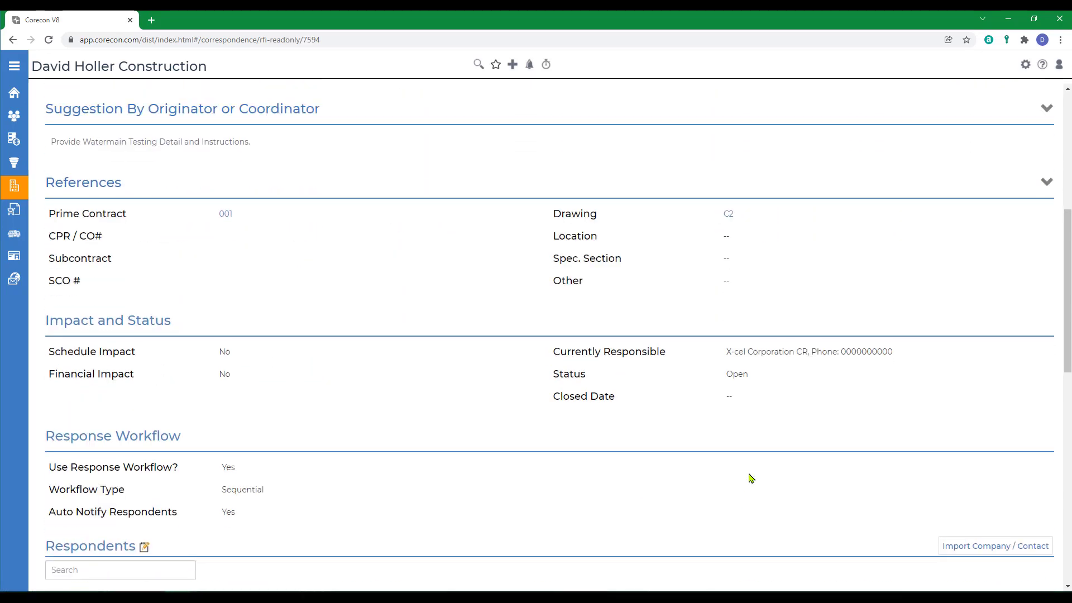
{"action": "scroll", "coordinate": [749, 475], "scroll_direction": "down", "scroll_amount": 8}
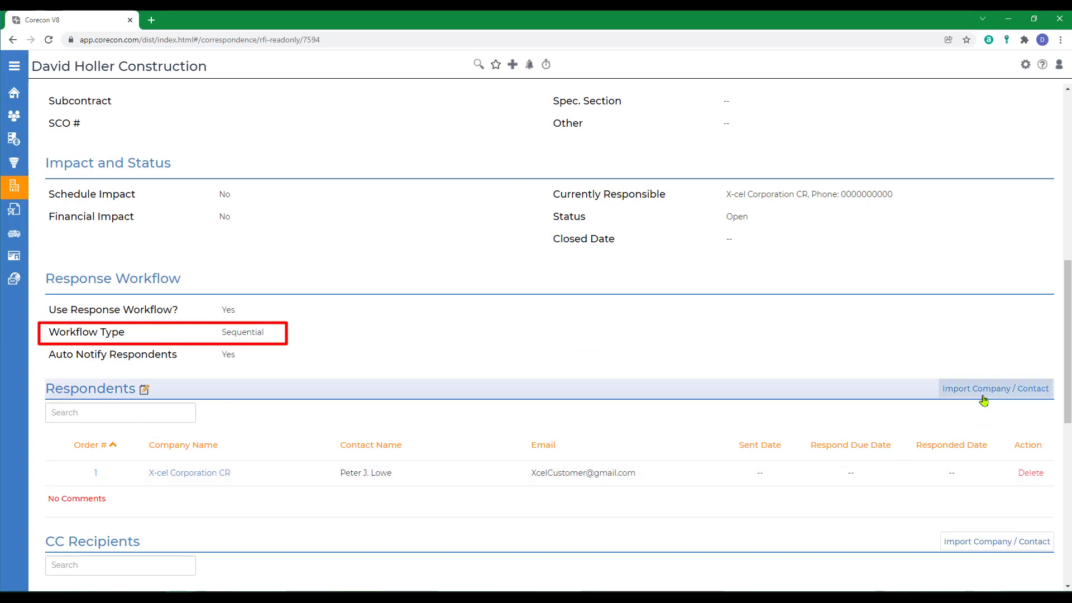
{"action": "left_click", "coordinate": [983, 389]}
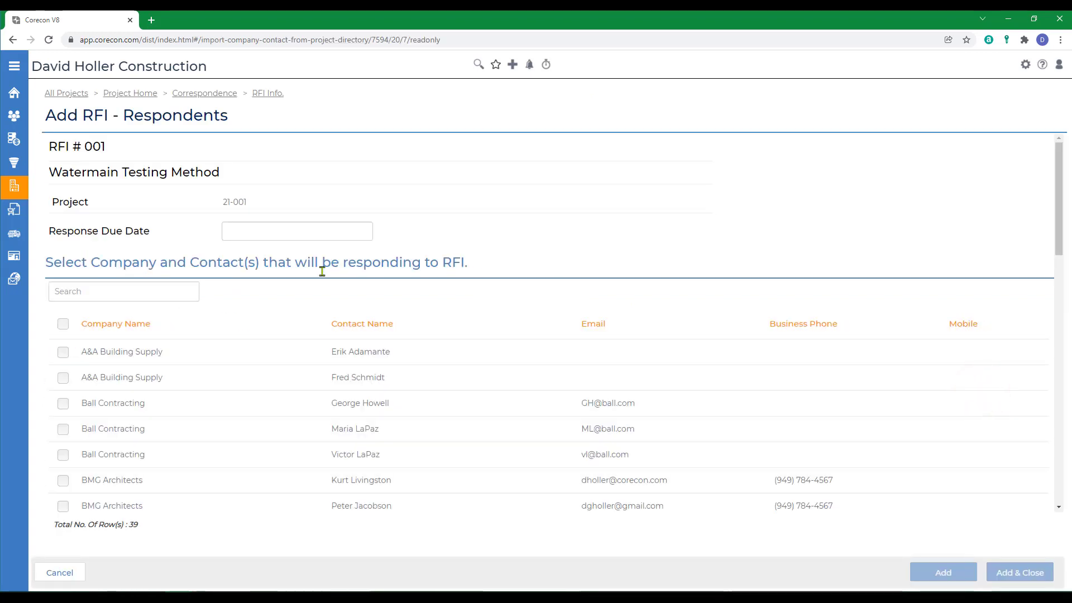
{"action": "scroll", "coordinate": [263, 401], "scroll_direction": "down", "scroll_amount": 2}
{"action": "left_click", "coordinate": [63, 378]}
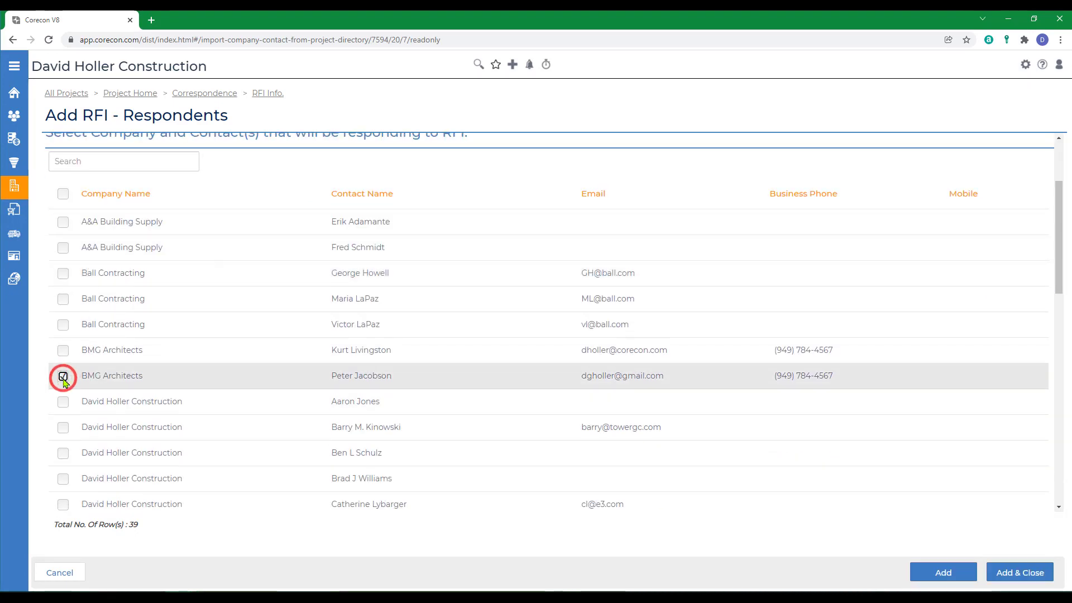
{"action": "left_click", "coordinate": [1021, 573]}
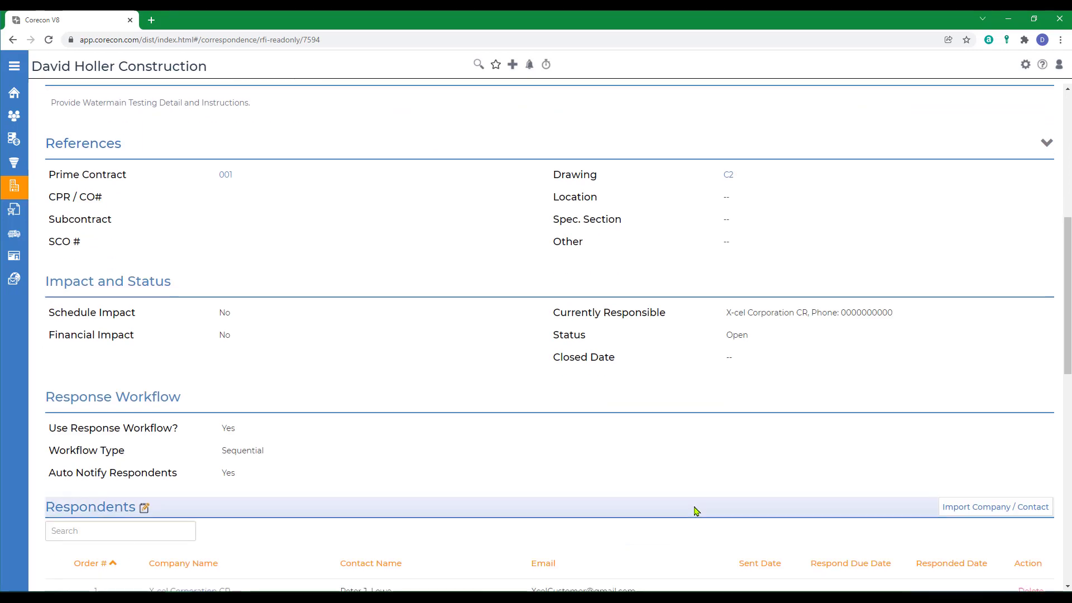
- Edit the respondents' order numbers so that BMG Architects is 1 and X-cel Corporation CR is 2
{"action": "scroll", "coordinate": [696, 511], "scroll_direction": "down", "scroll_amount": 4}
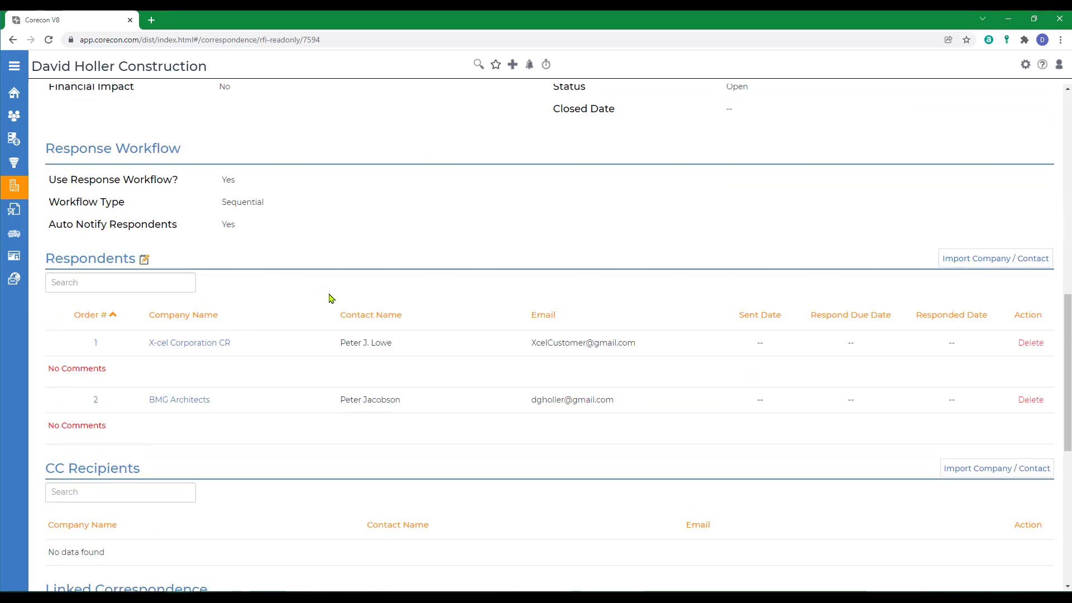
{"action": "left_click", "coordinate": [145, 259]}
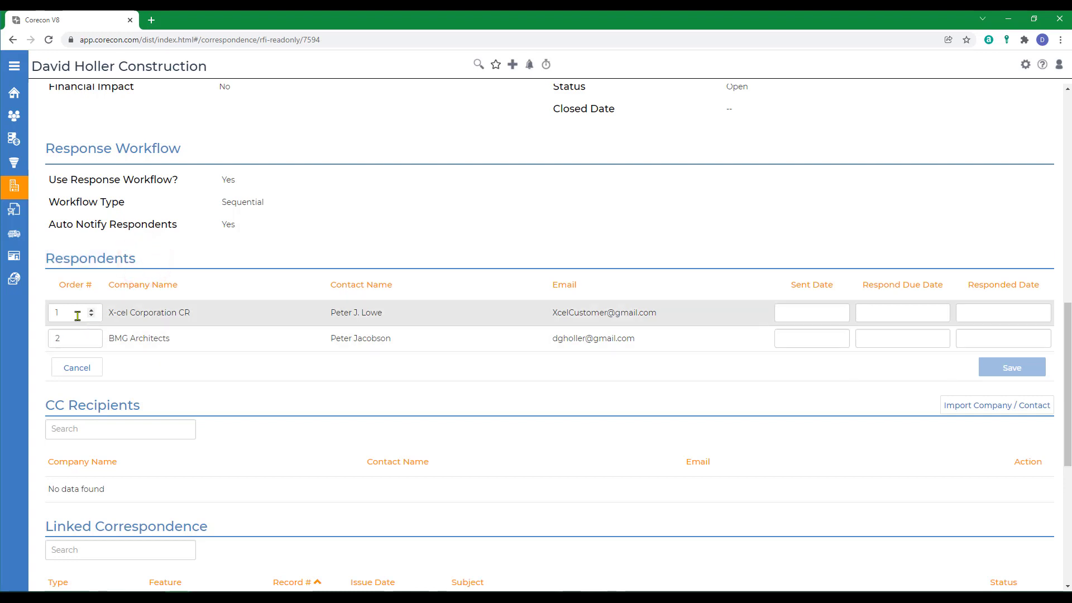
{"action": "double_click", "coordinate": [78, 316]}
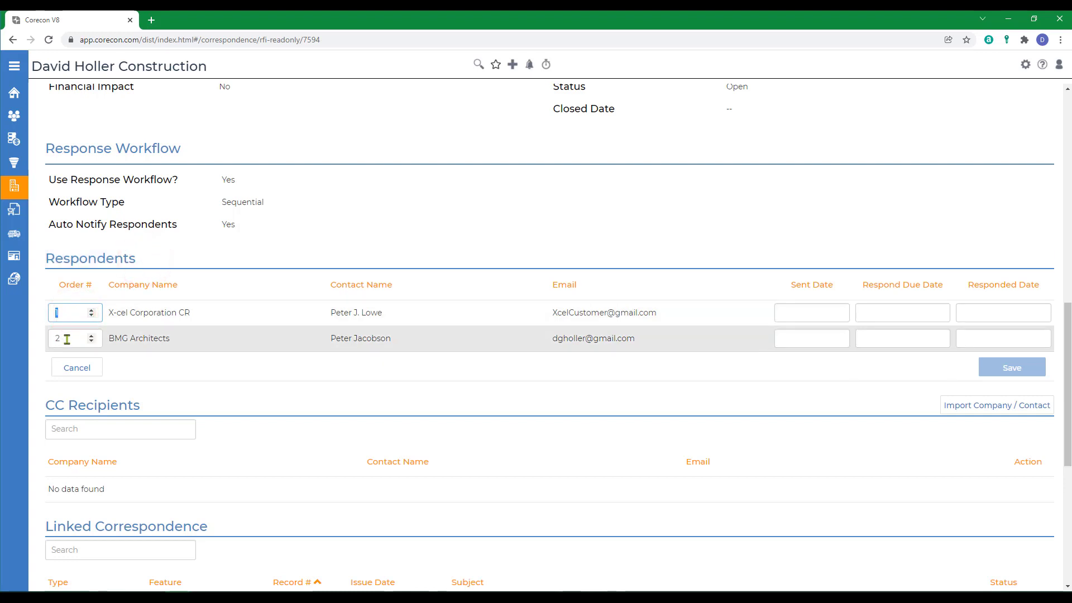
{"action": "double_click", "coordinate": [66, 338]}
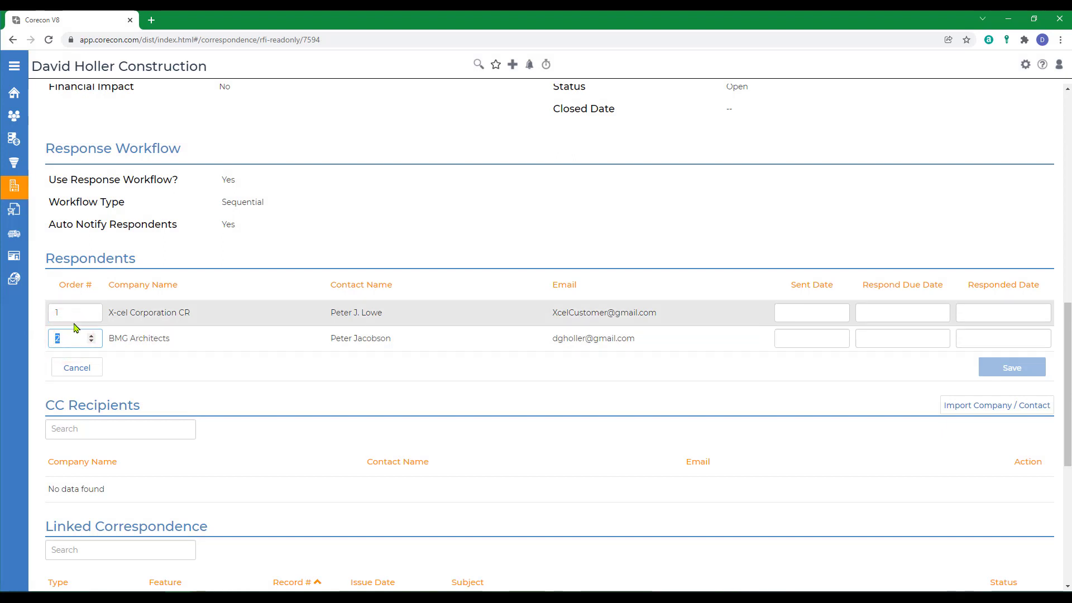
{"action": "type", "text": "1"}
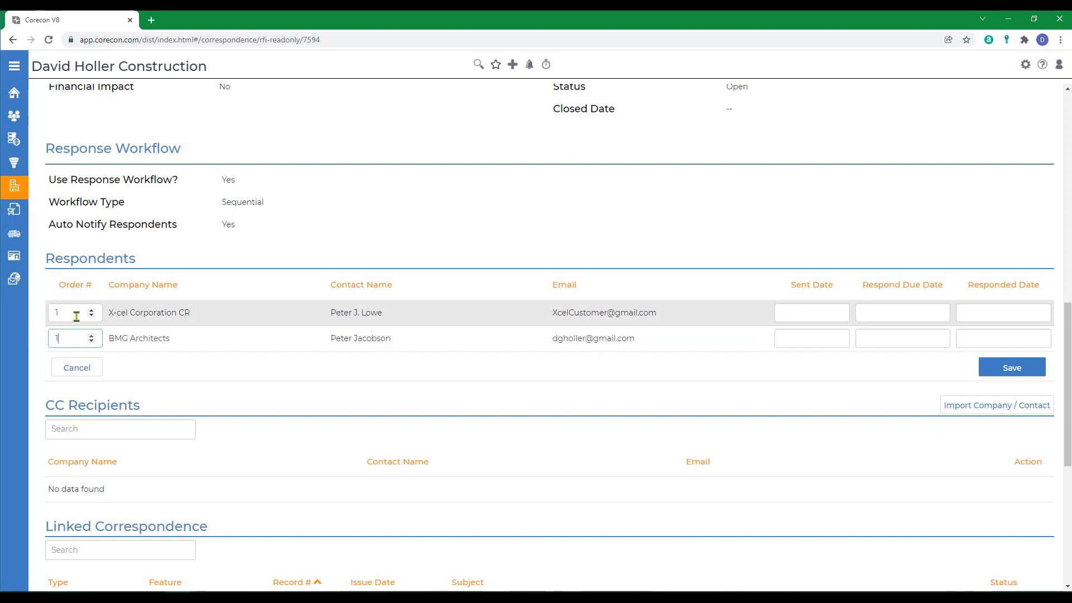
{"action": "double_click", "coordinate": [76, 314]}
{"action": "type", "text": "2"}
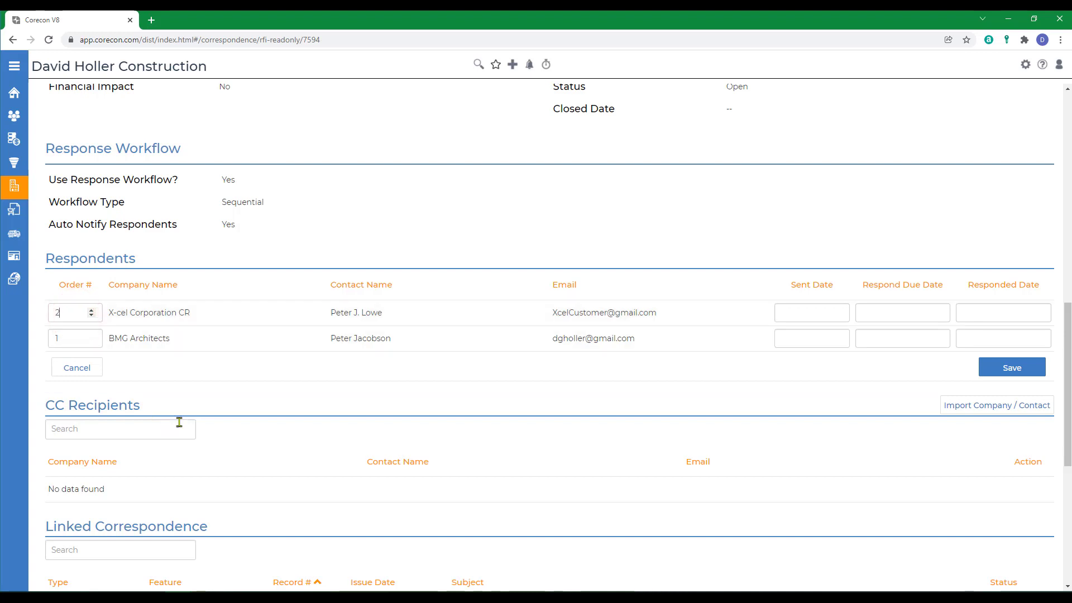
{"action": "key", "text": "Tab"}
- Set X-cel Corporation CR's sent date to 19-Dec-2021 and its respond due date to 21-Dec-2021
{"action": "left_click", "coordinate": [816, 313]}
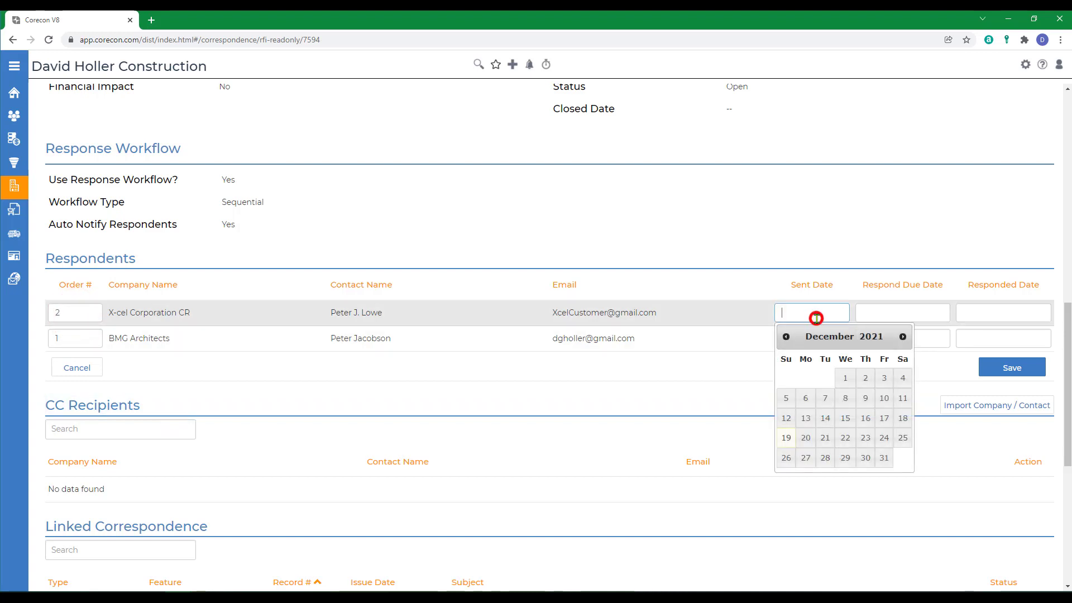
{"action": "left_click", "coordinate": [786, 439]}
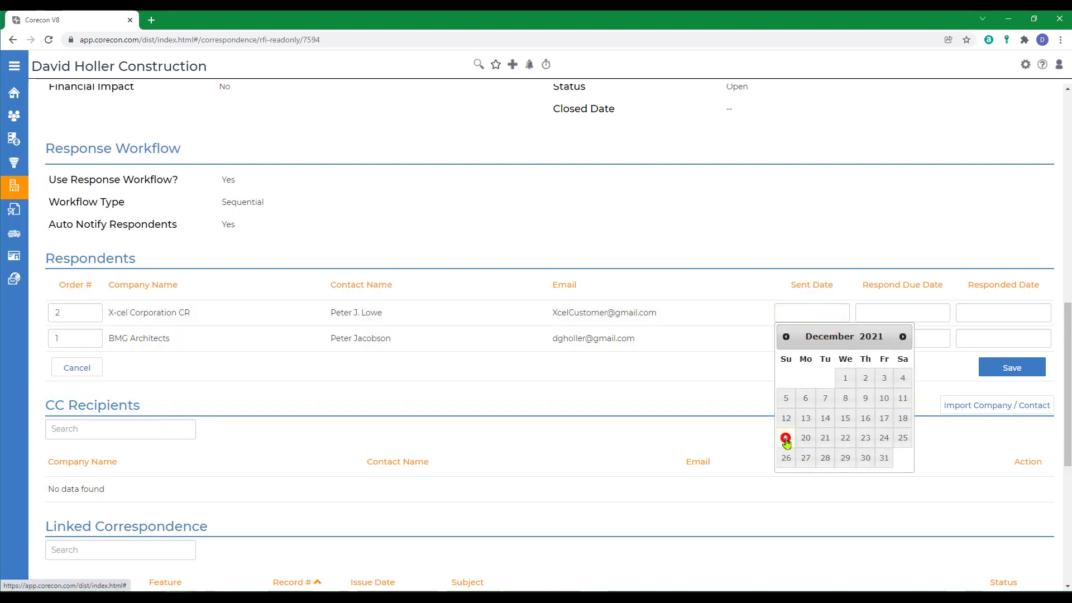
{"action": "left_click", "coordinate": [888, 313]}
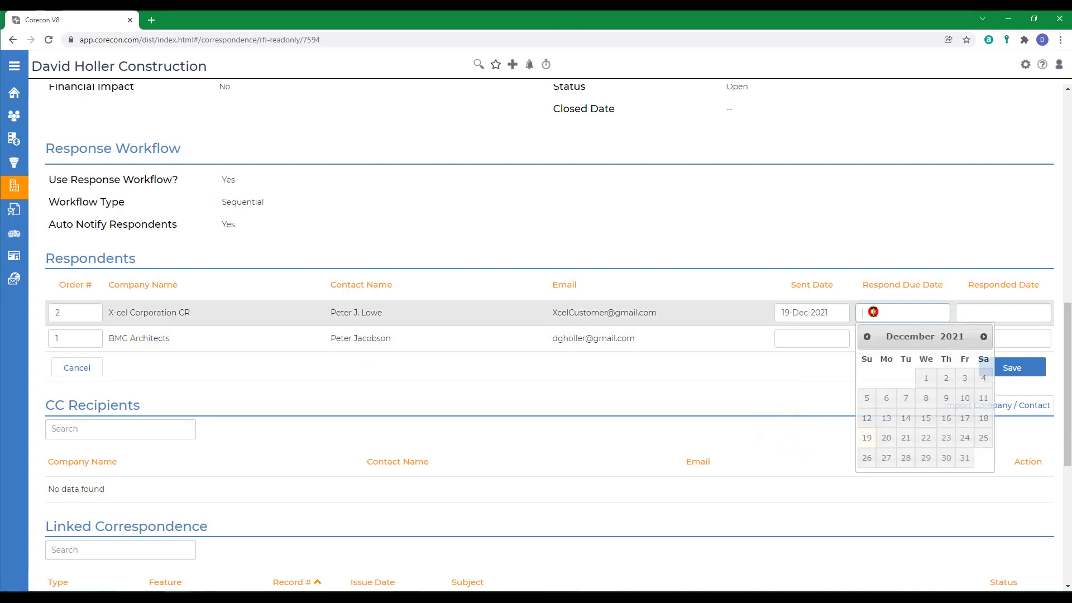
{"action": "left_click", "coordinate": [907, 440]}
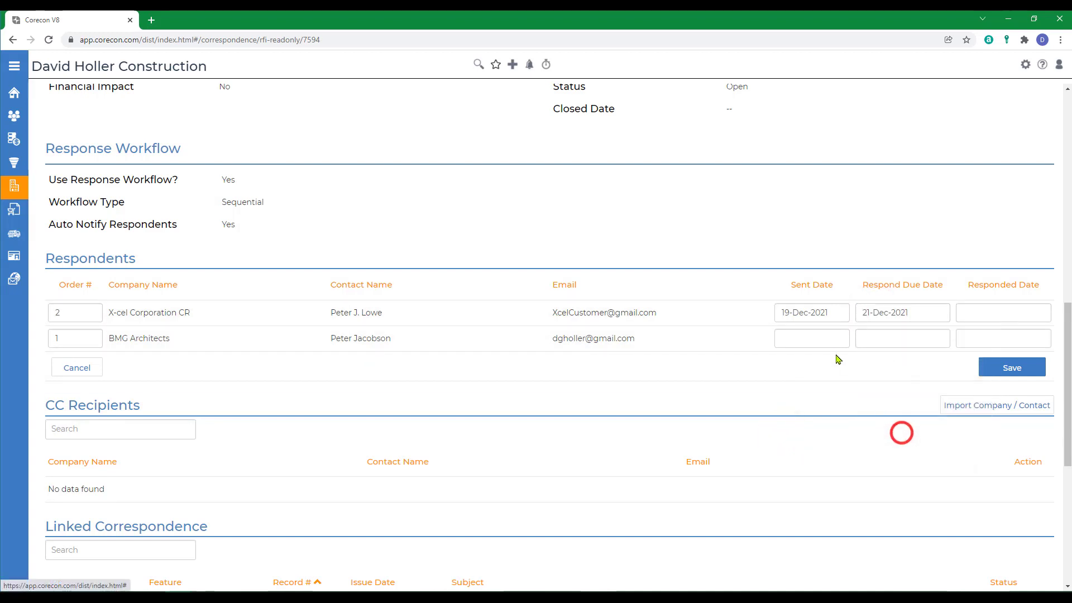
- Set BMG Architects' sent date to 19-Dec-2021 and its respond due date to 22-Dec-2021
{"action": "left_click", "coordinate": [813, 338]}
{"action": "left_click", "coordinate": [785, 462]}
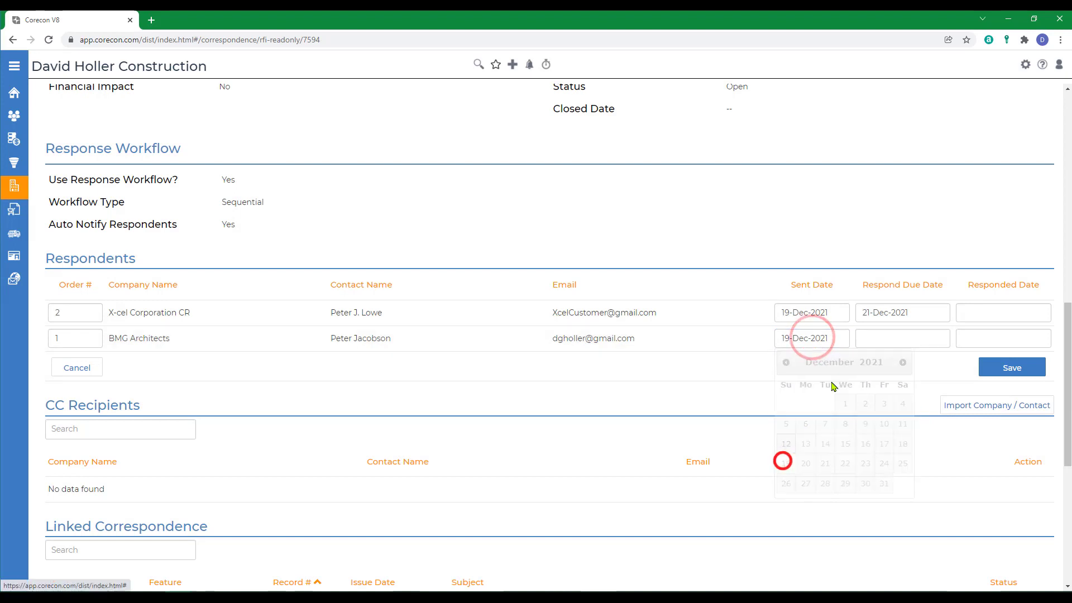
{"action": "left_click", "coordinate": [878, 336]}
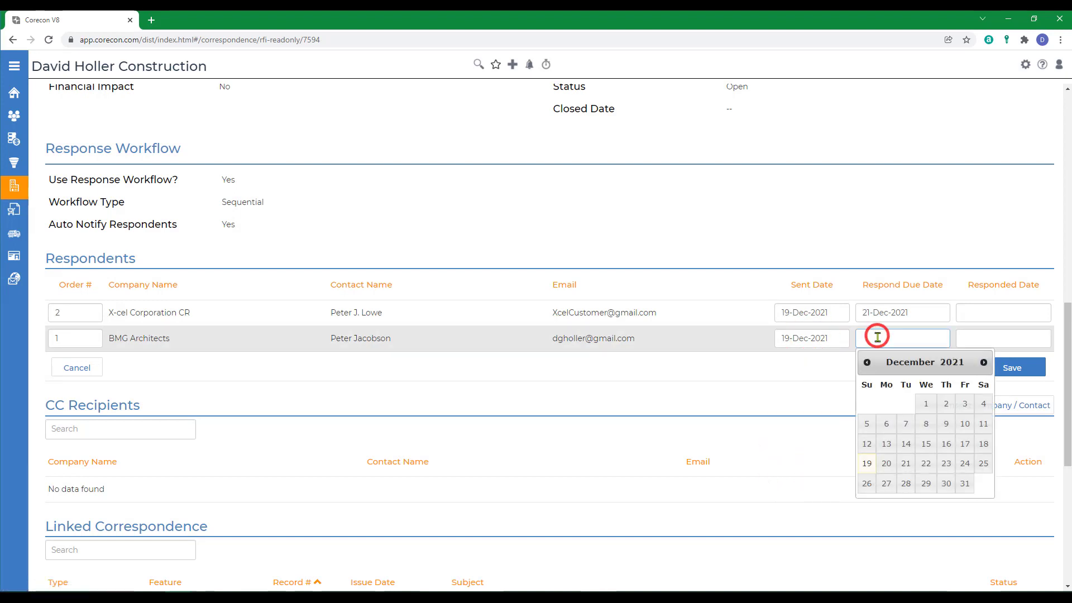
{"action": "left_click", "coordinate": [935, 468]}
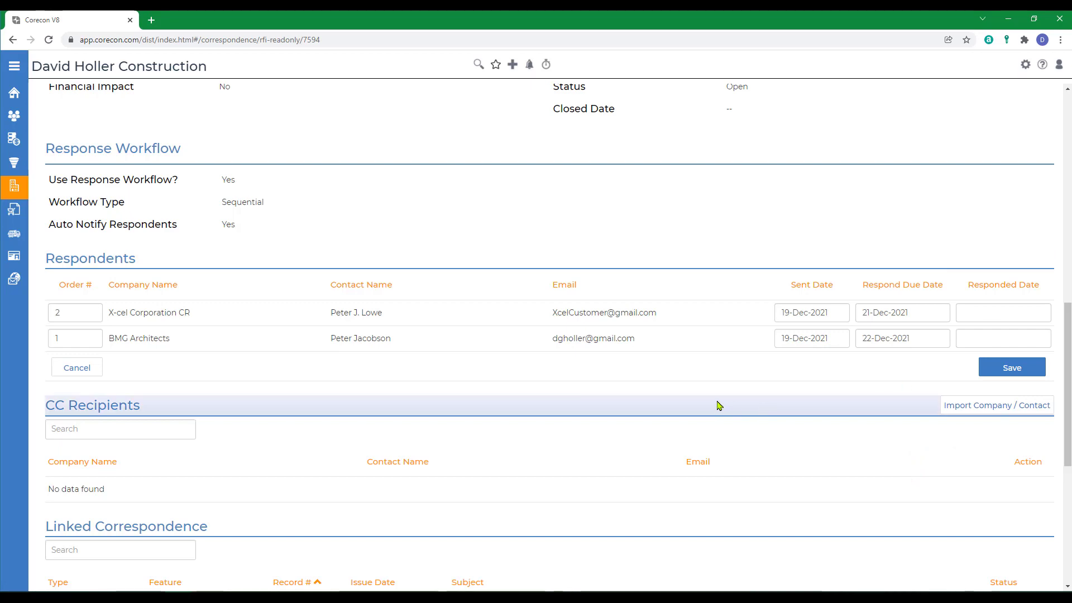
- Review the CC recipients, linked correspondence and linked files, and save the respondents' edited order and dates
{"action": "scroll", "coordinate": [719, 405], "scroll_direction": "down", "scroll_amount": 5}
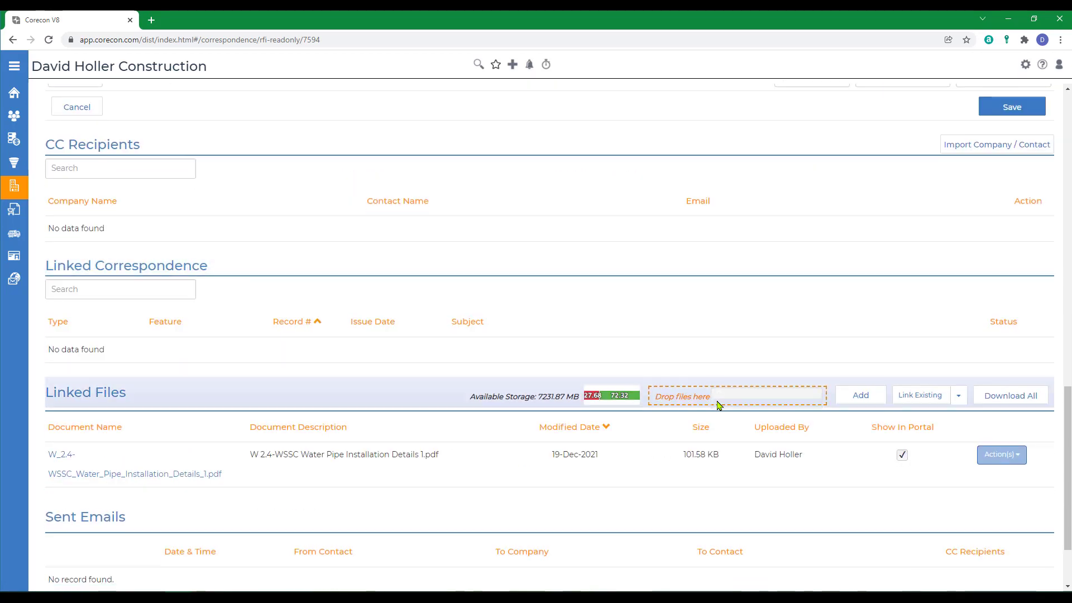
{"action": "scroll", "coordinate": [703, 386], "scroll_direction": "up", "scroll_amount": 2}
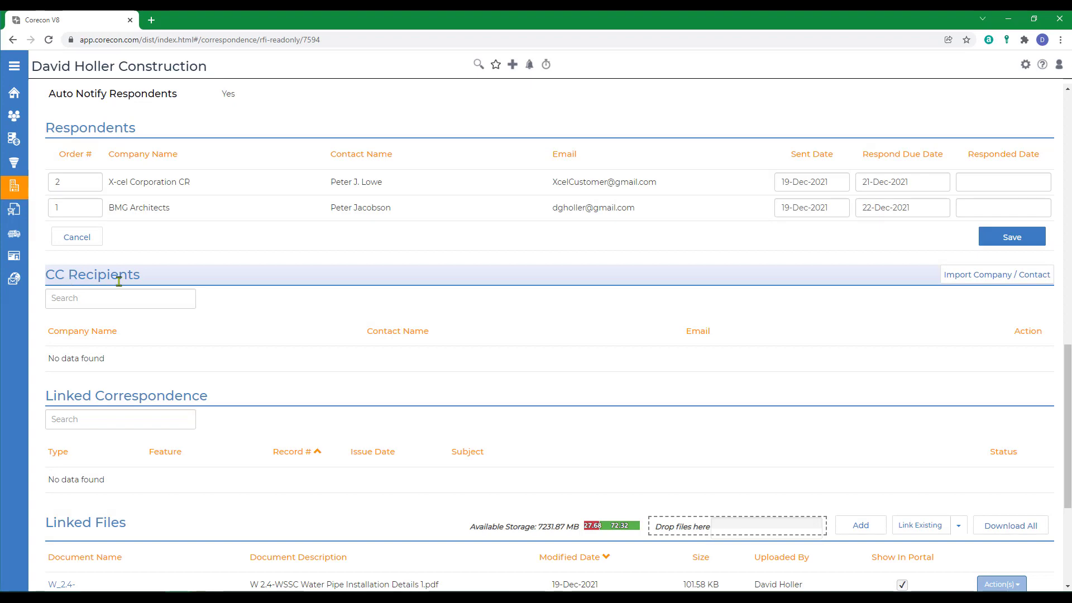
{"action": "scroll", "coordinate": [408, 402], "scroll_direction": "down", "scroll_amount": 2}
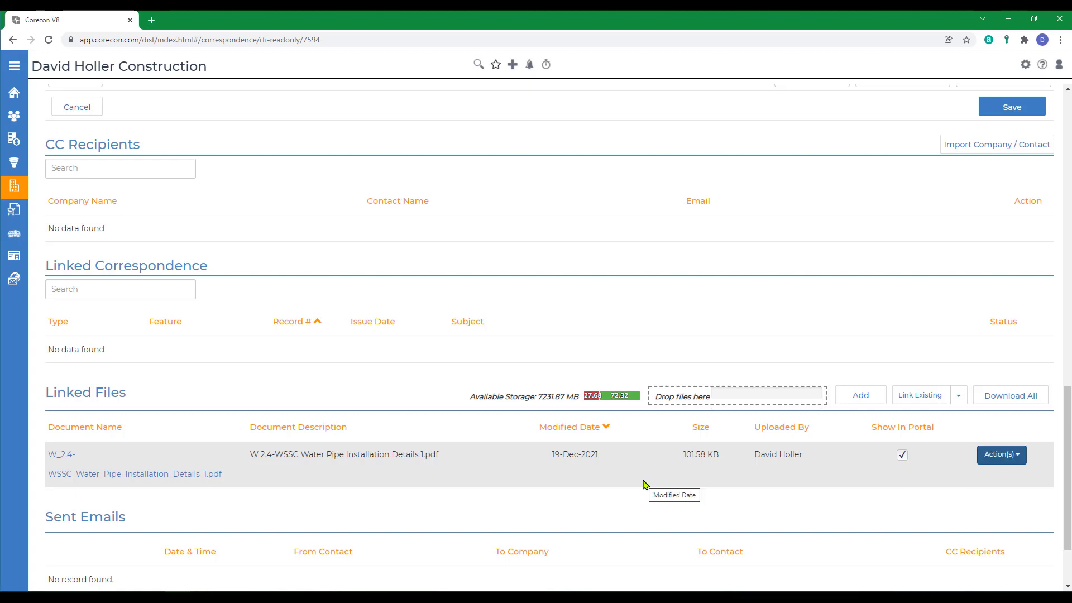
{"action": "scroll", "coordinate": [949, 419], "scroll_direction": "up", "scroll_amount": 5}
{"action": "left_click", "coordinate": [1009, 369]}
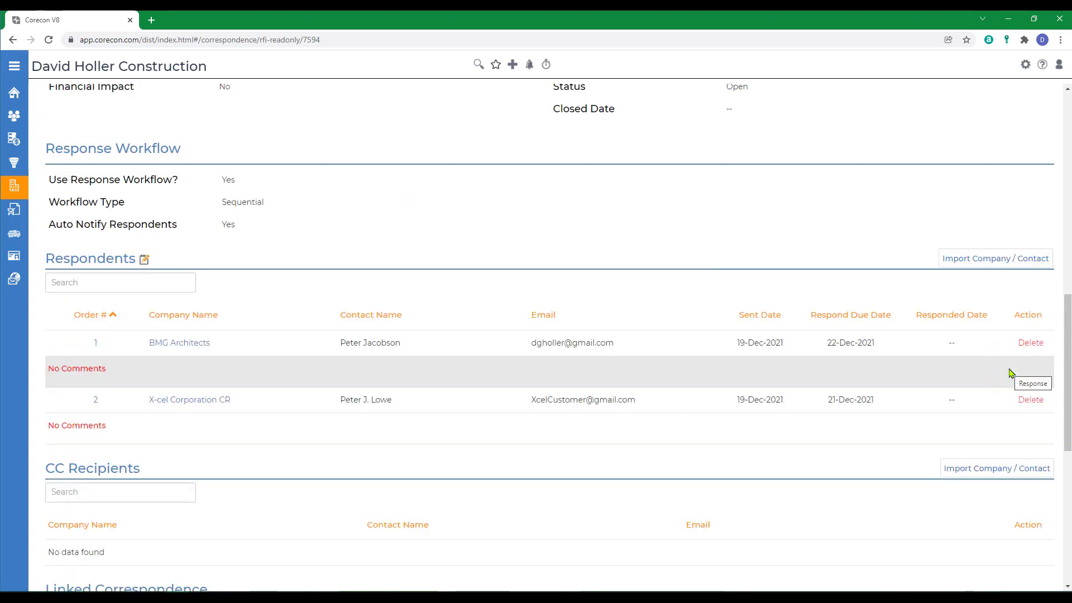
{"action": "scroll", "coordinate": [538, 238], "scroll_direction": "up", "scroll_amount": 10}
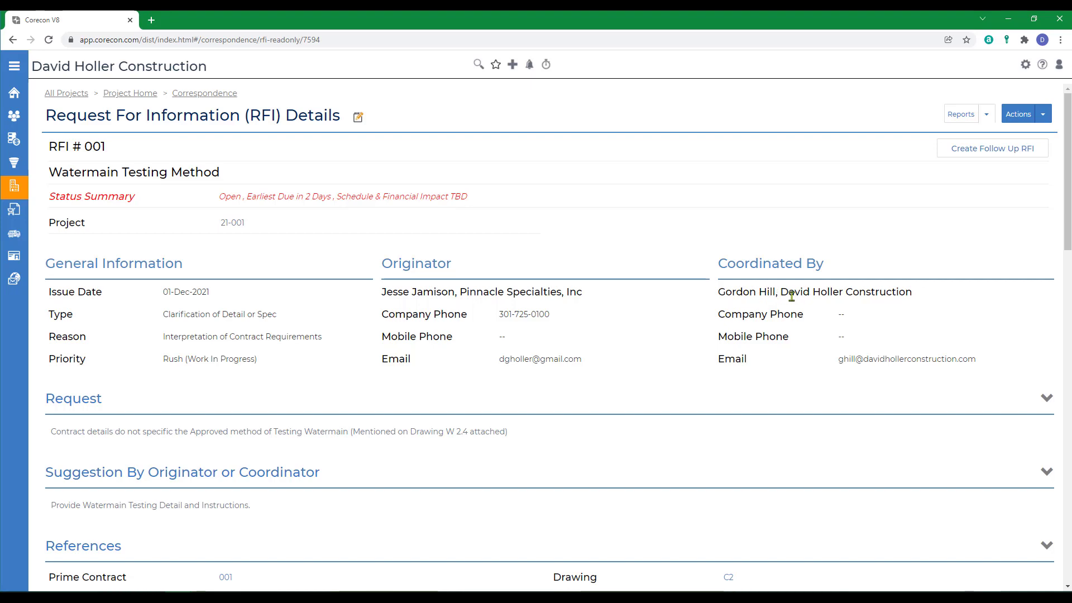
{"action": "scroll", "coordinate": [684, 336], "scroll_direction": "down", "scroll_amount": 10}
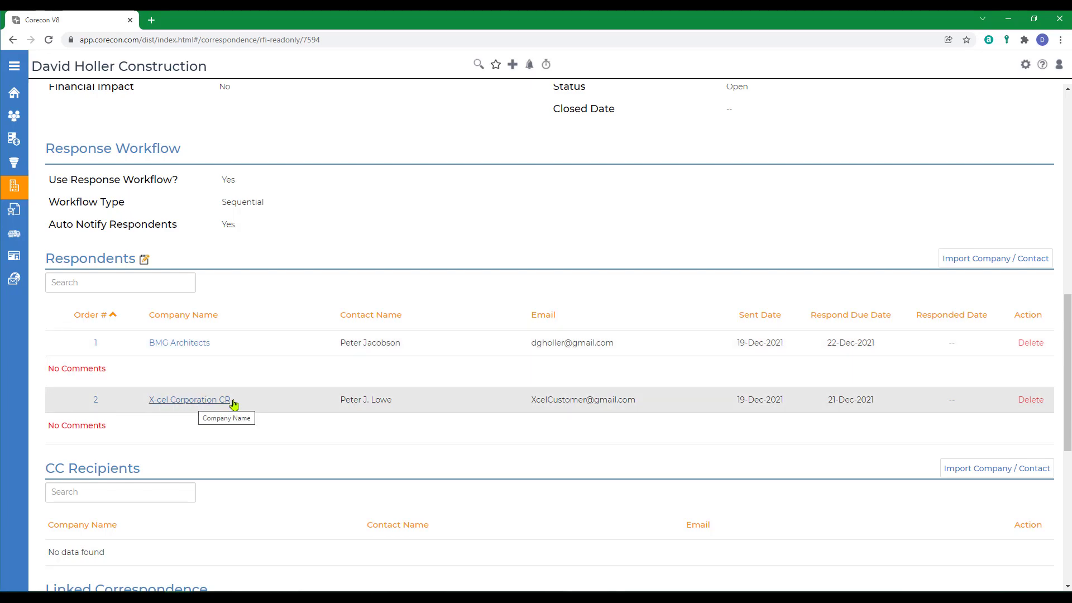
{"action": "scroll", "coordinate": [373, 379], "scroll_direction": "up", "scroll_amount": 10}
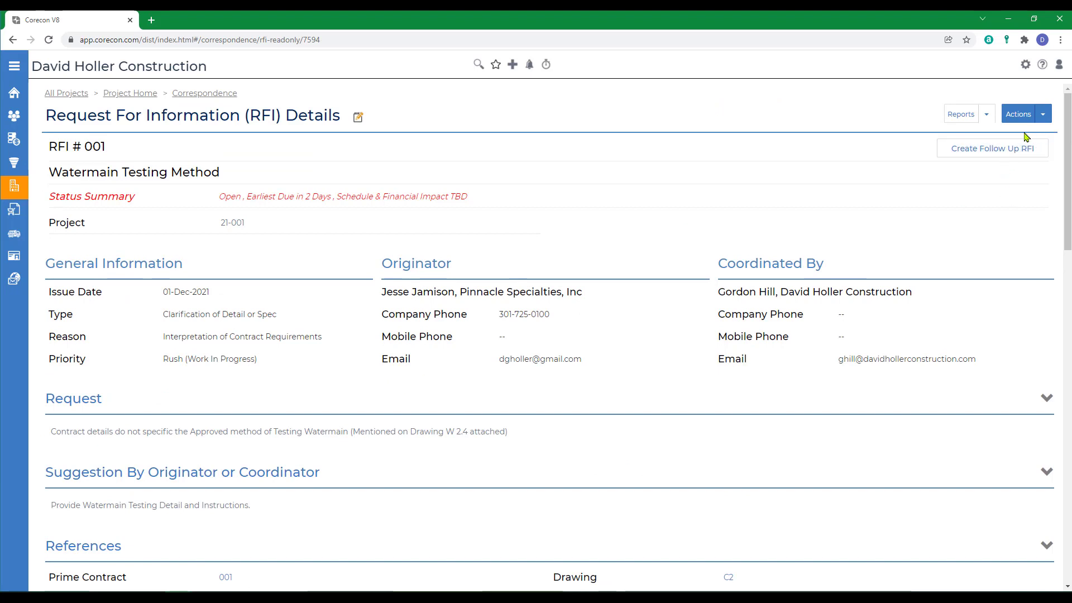
- Start an email of RFI 001 to its originator using the Default template
{"action": "left_click", "coordinate": [987, 113]}
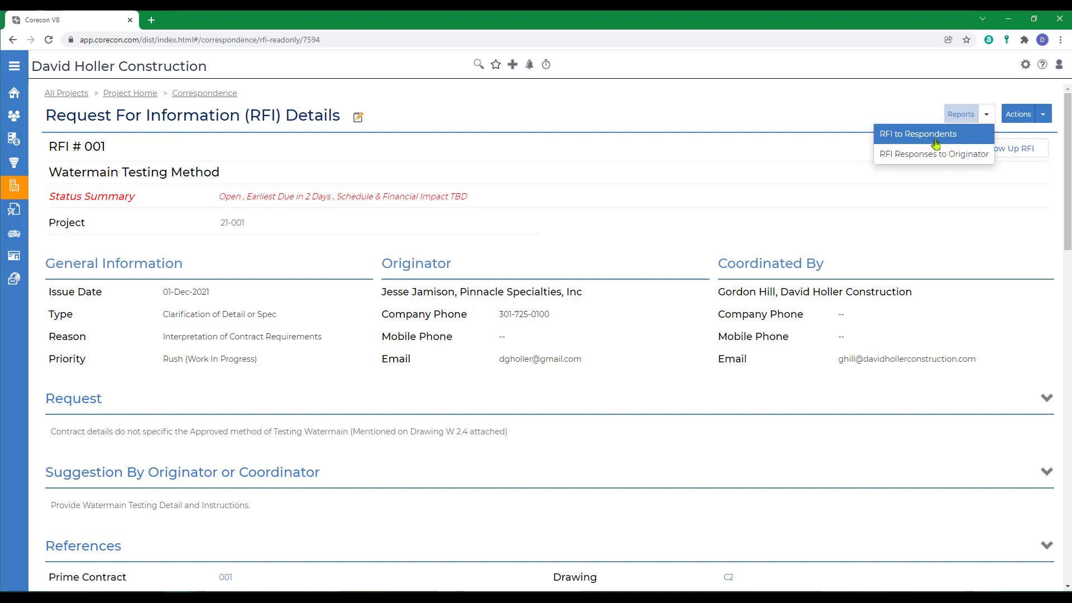
{"action": "left_click", "coordinate": [1043, 115]}
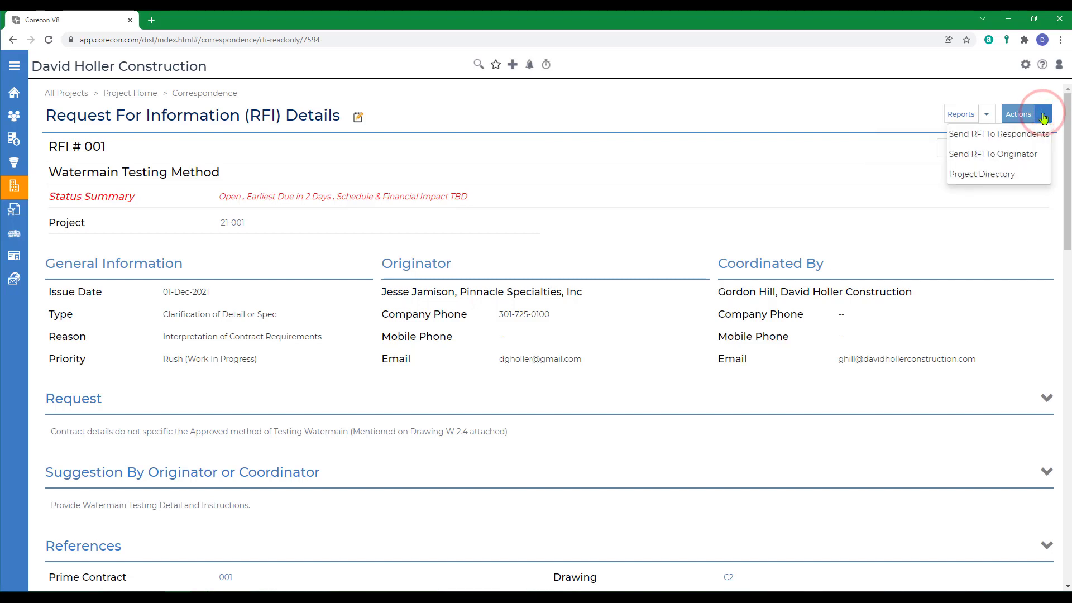
{"action": "left_click", "coordinate": [975, 157]}
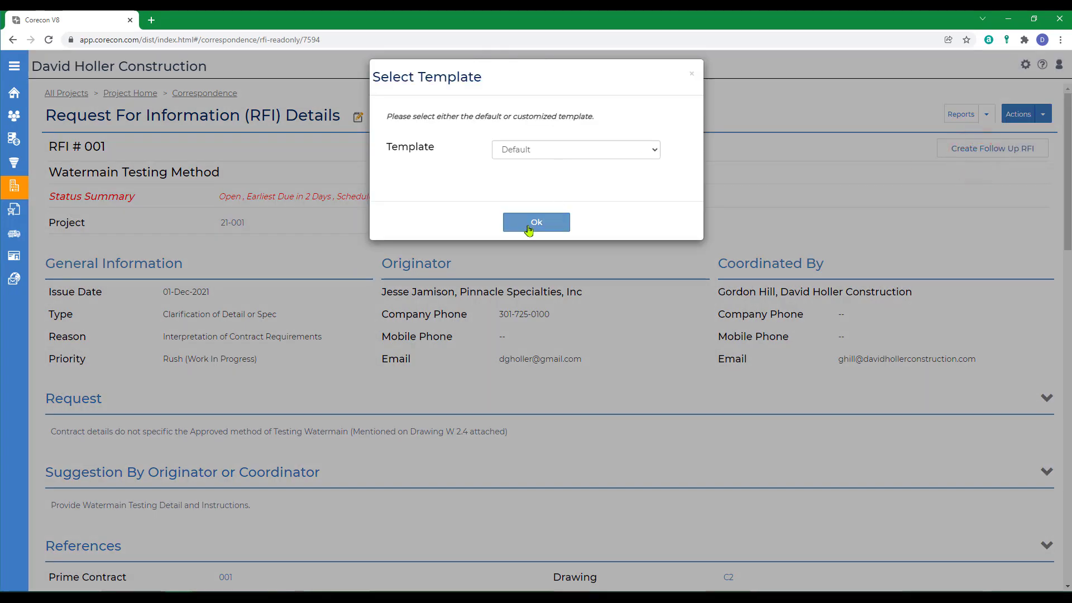
{"action": "left_click", "coordinate": [533, 224]}
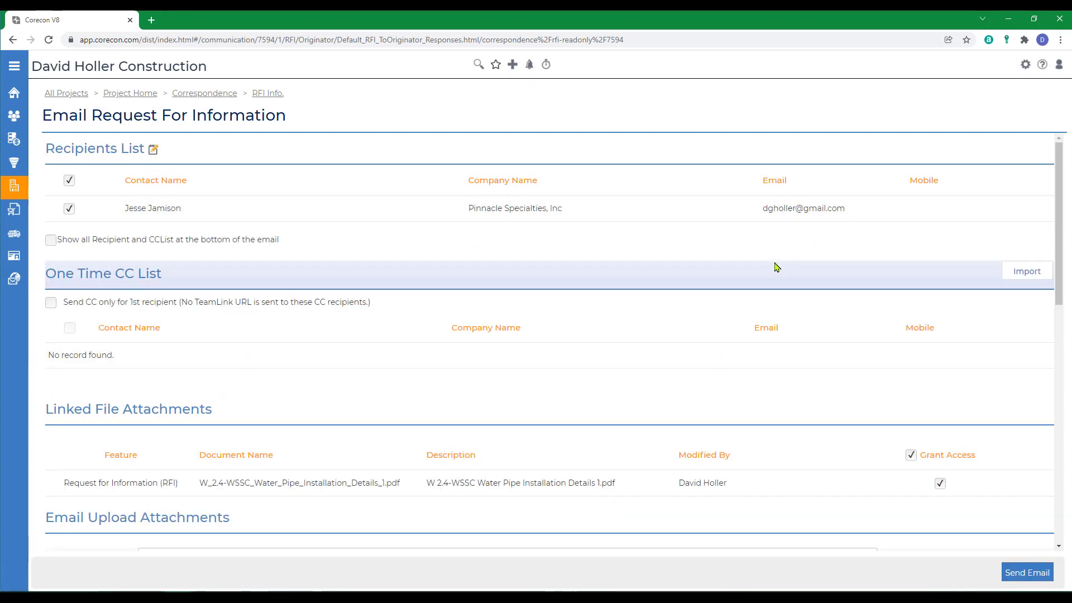
- Review the originator email's attachments, subject and body, and send it
{"action": "scroll", "coordinate": [774, 268], "scroll_direction": "down", "scroll_amount": 2}
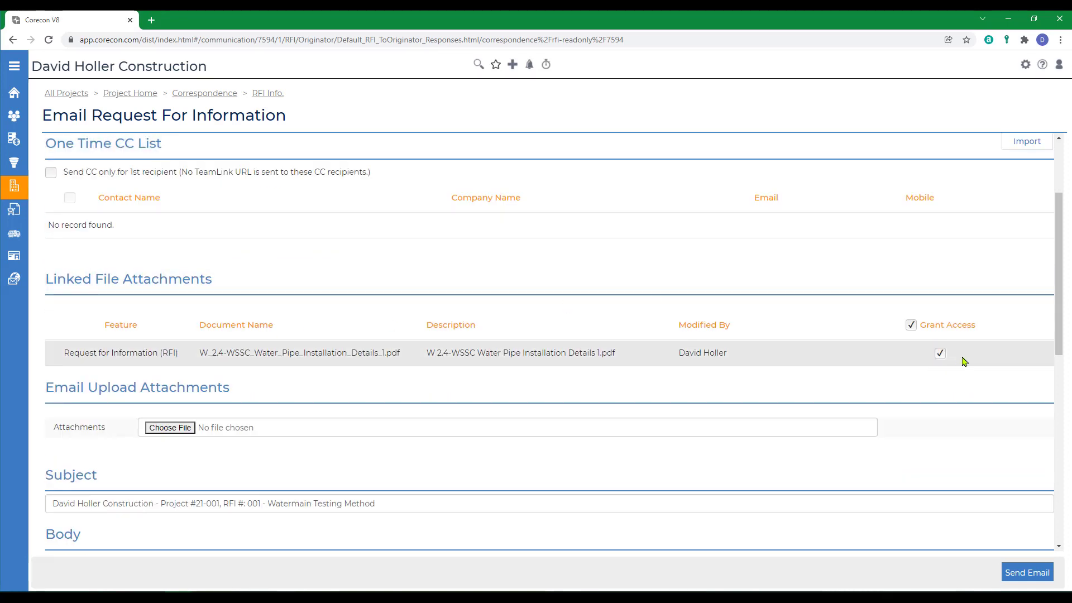
{"action": "scroll", "coordinate": [581, 366], "scroll_direction": "down", "scroll_amount": 2}
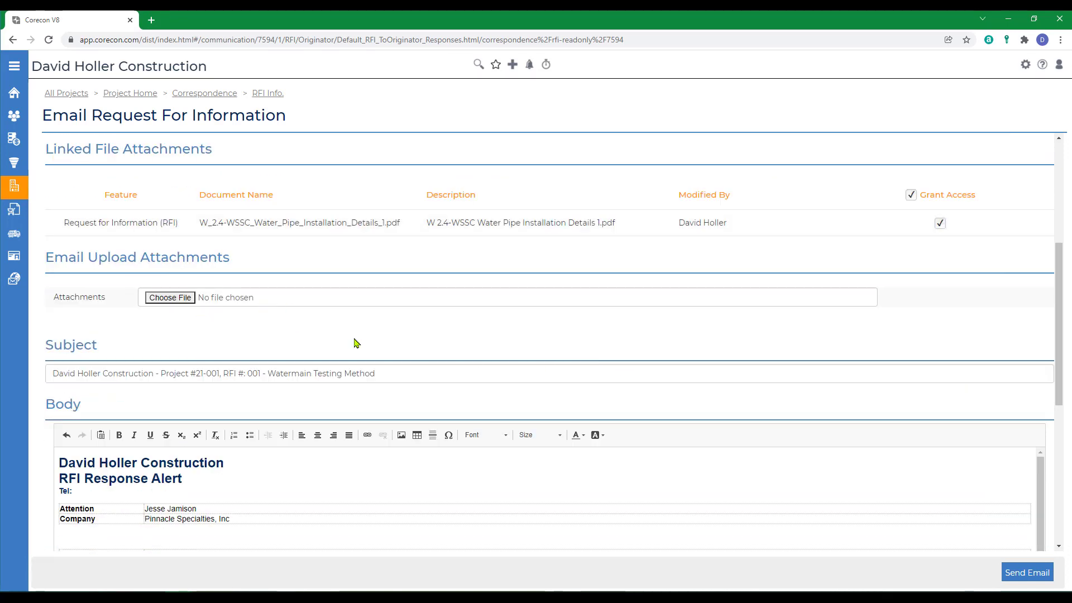
{"action": "scroll", "coordinate": [447, 364], "scroll_direction": "down", "scroll_amount": 6}
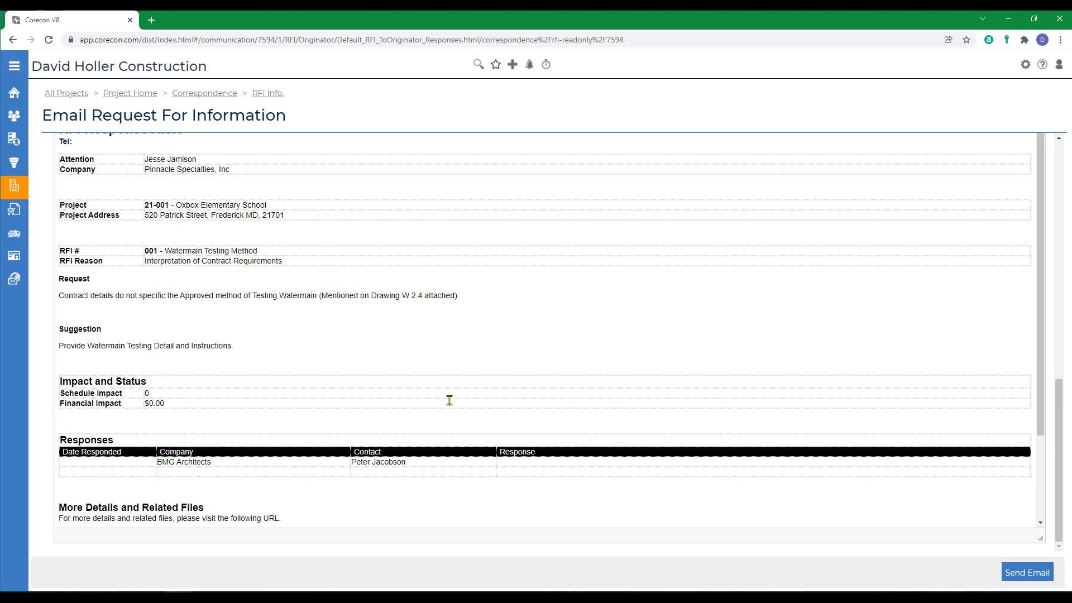
{"action": "scroll", "coordinate": [455, 395], "scroll_direction": "down", "scroll_amount": 2}
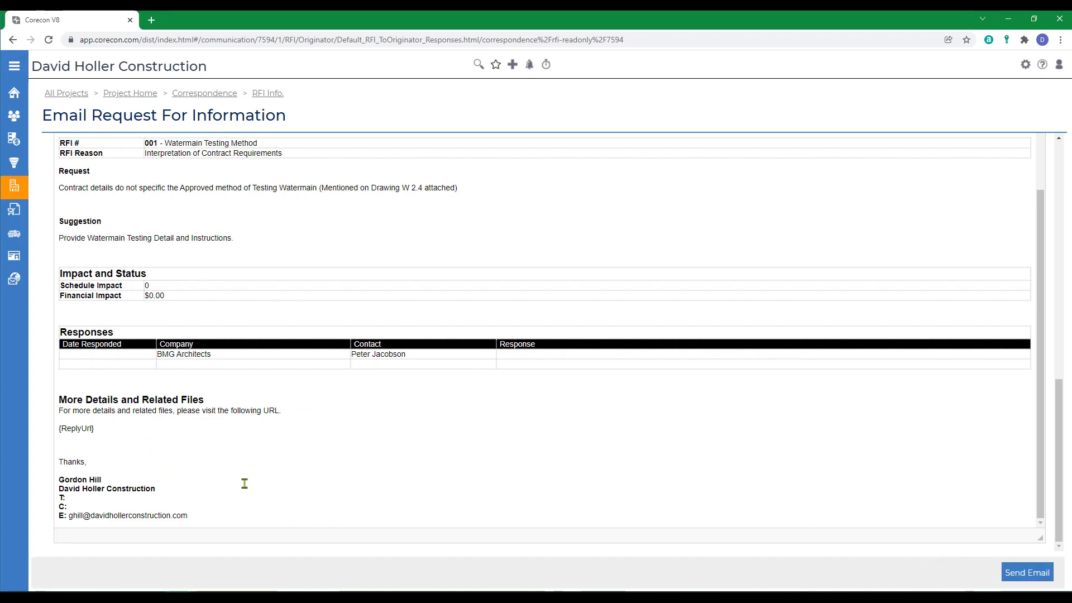
{"action": "left_click", "coordinate": [1016, 574]}
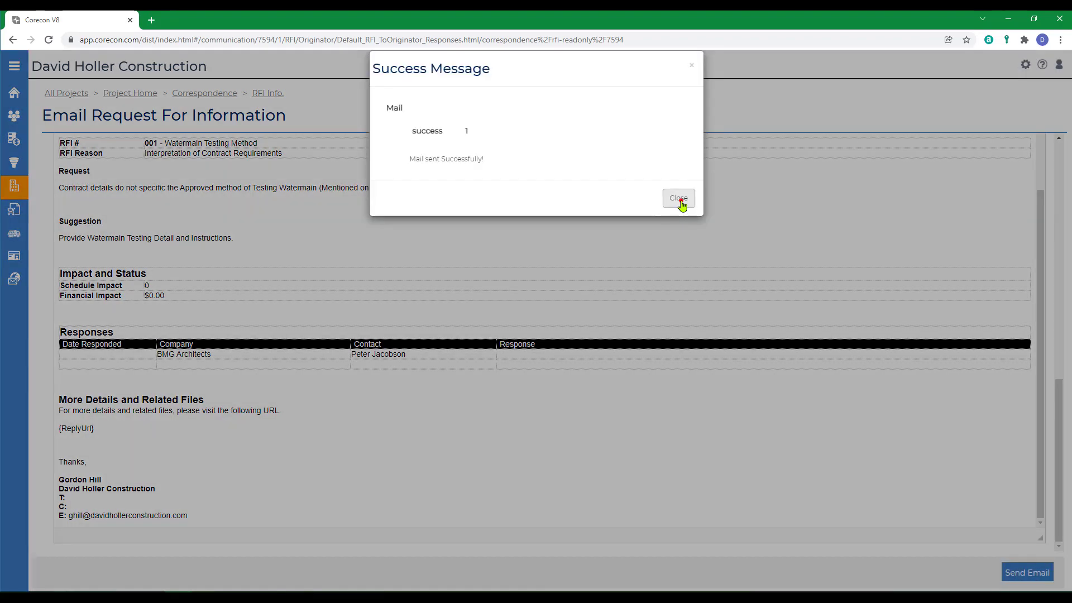
{"action": "left_click", "coordinate": [681, 201]}
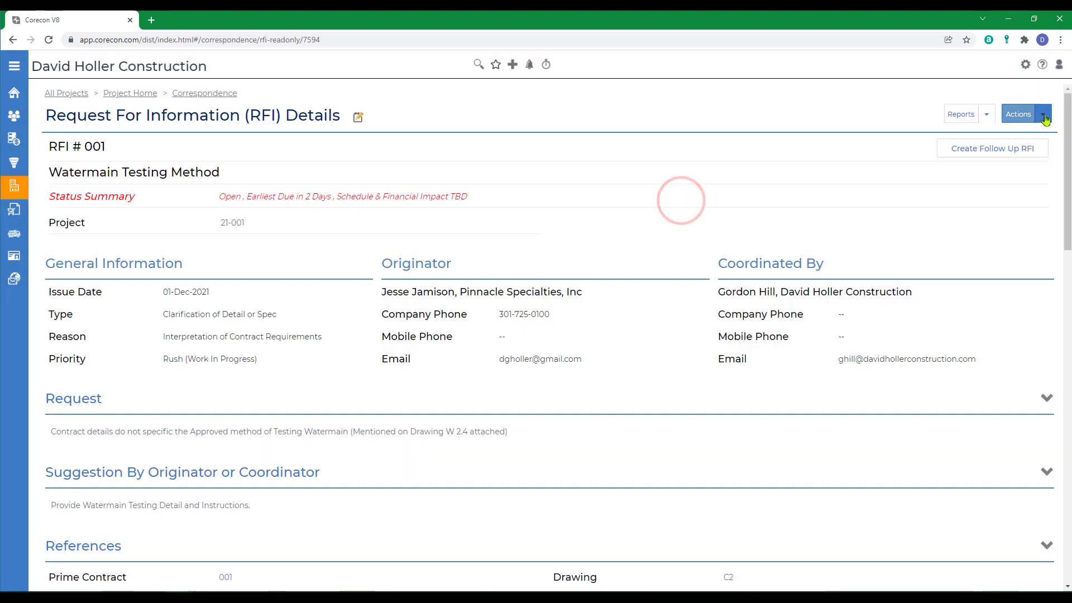
- Start an email of RFI 001 to its respondents using the default template
{"action": "left_click", "coordinate": [1044, 115]}
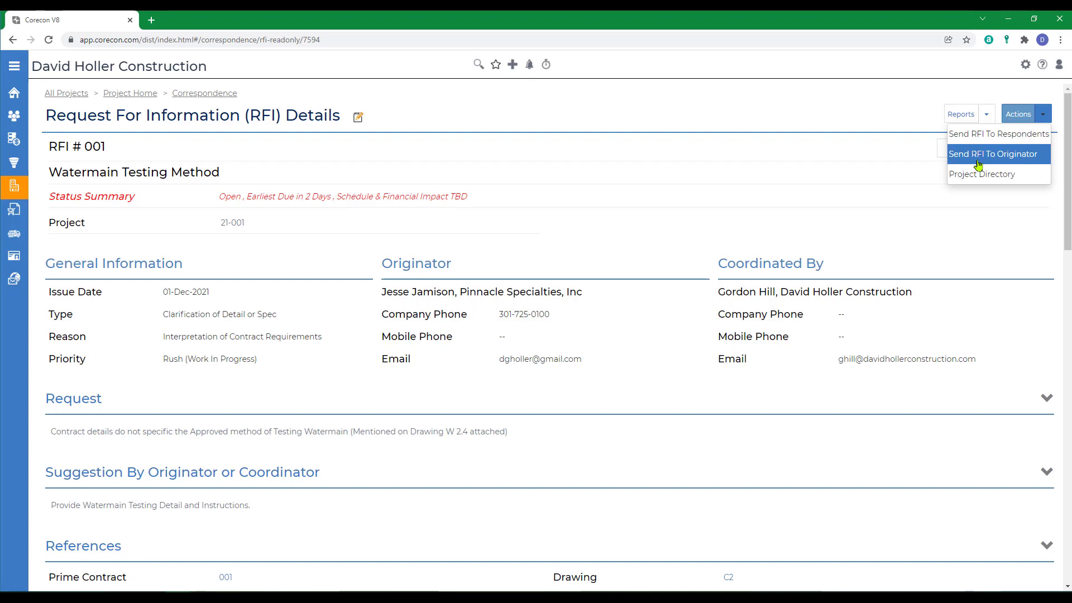
{"action": "left_click", "coordinate": [1003, 138]}
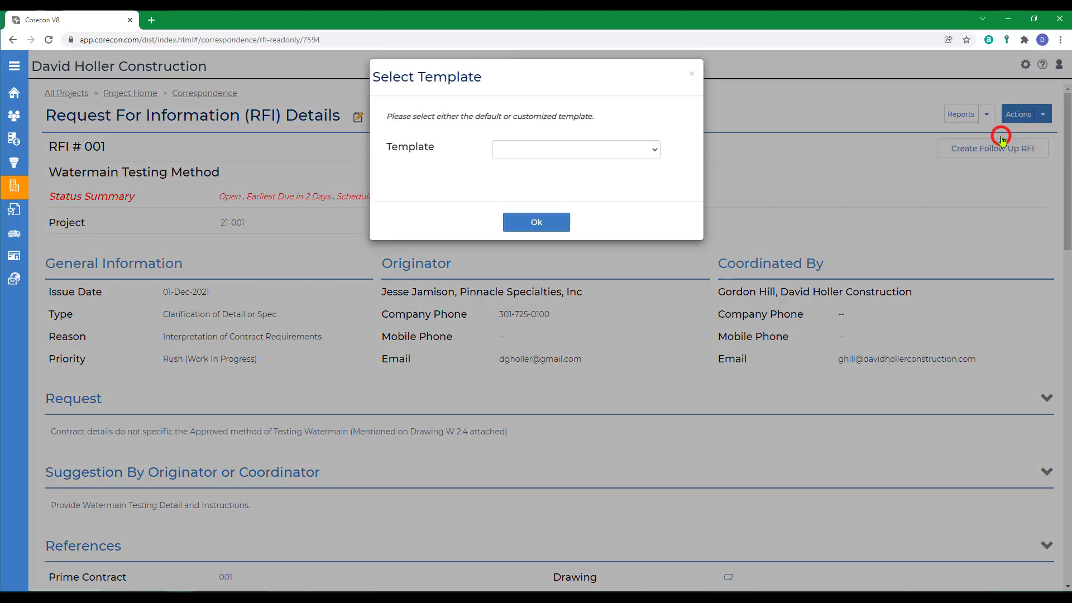
{"action": "left_click", "coordinate": [537, 223]}
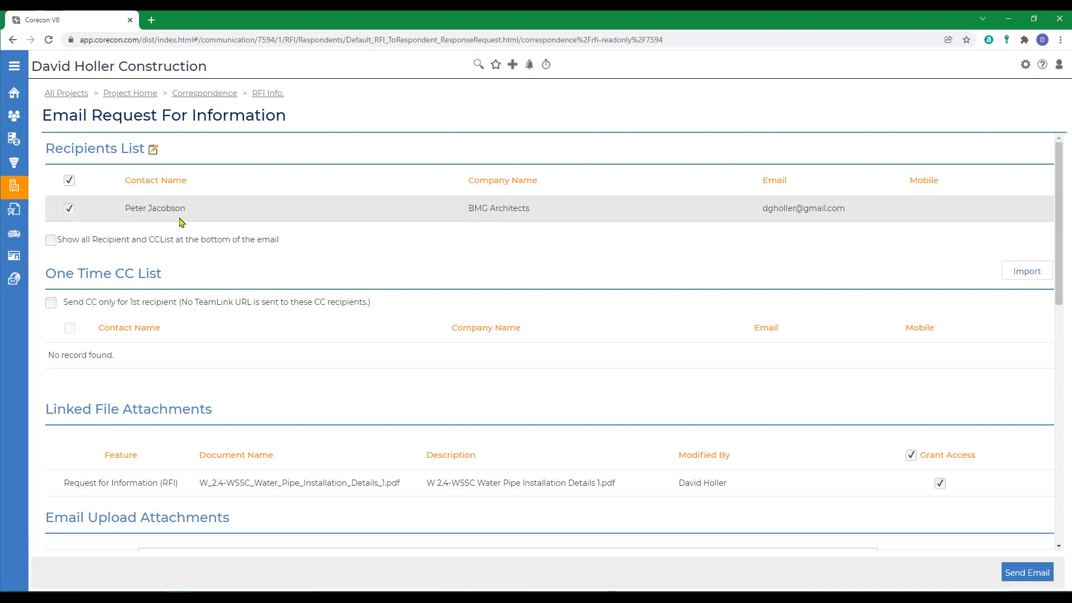
- Check the linked drawing, subject and reply instructions in the respondent email, and send it to BMG Architects
{"action": "scroll", "coordinate": [369, 235], "scroll_direction": "down", "scroll_amount": 2}
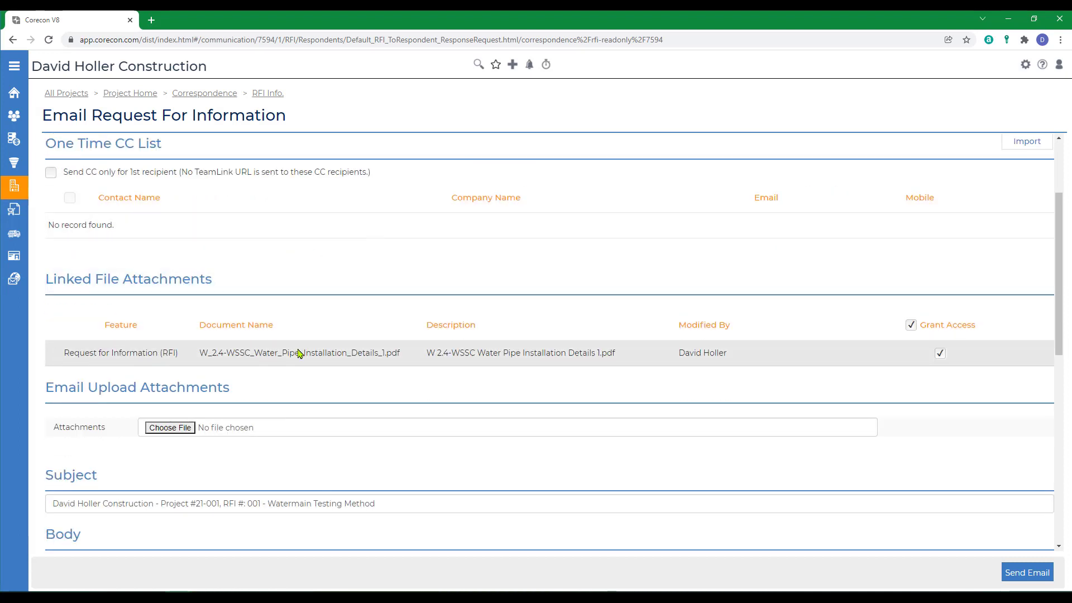
{"action": "scroll", "coordinate": [388, 350], "scroll_direction": "down", "scroll_amount": 4}
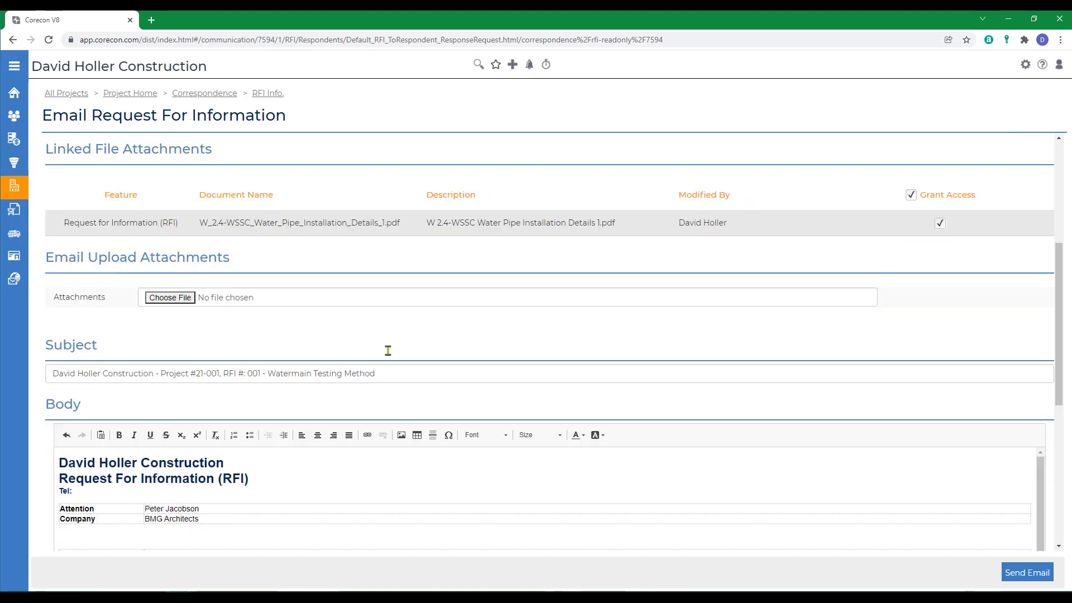
{"action": "scroll", "coordinate": [427, 385], "scroll_direction": "down", "scroll_amount": 2}
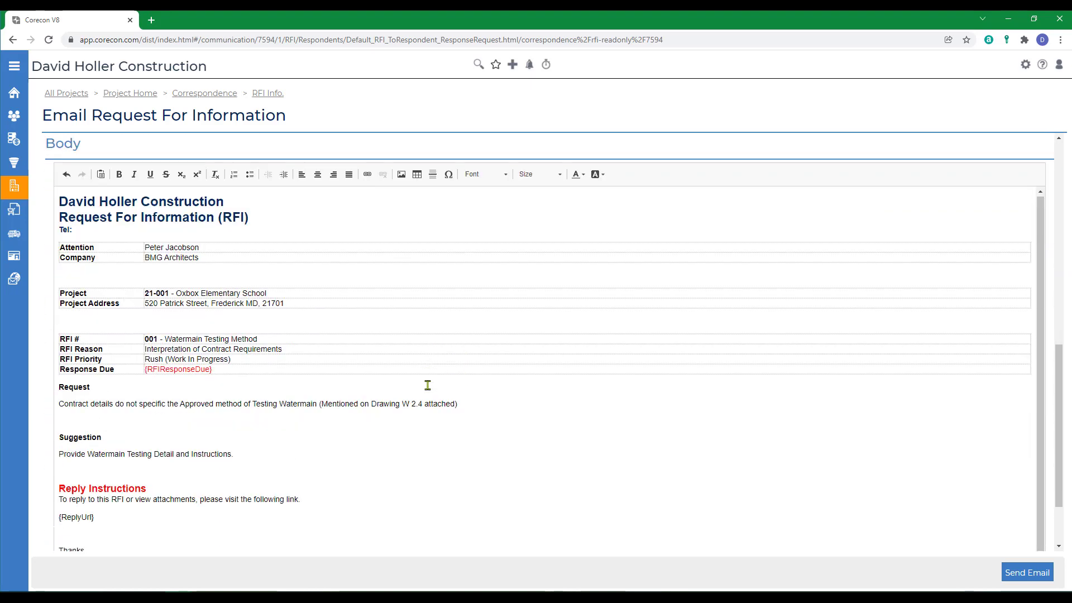
{"action": "scroll", "coordinate": [474, 392], "scroll_direction": "down", "scroll_amount": 2}
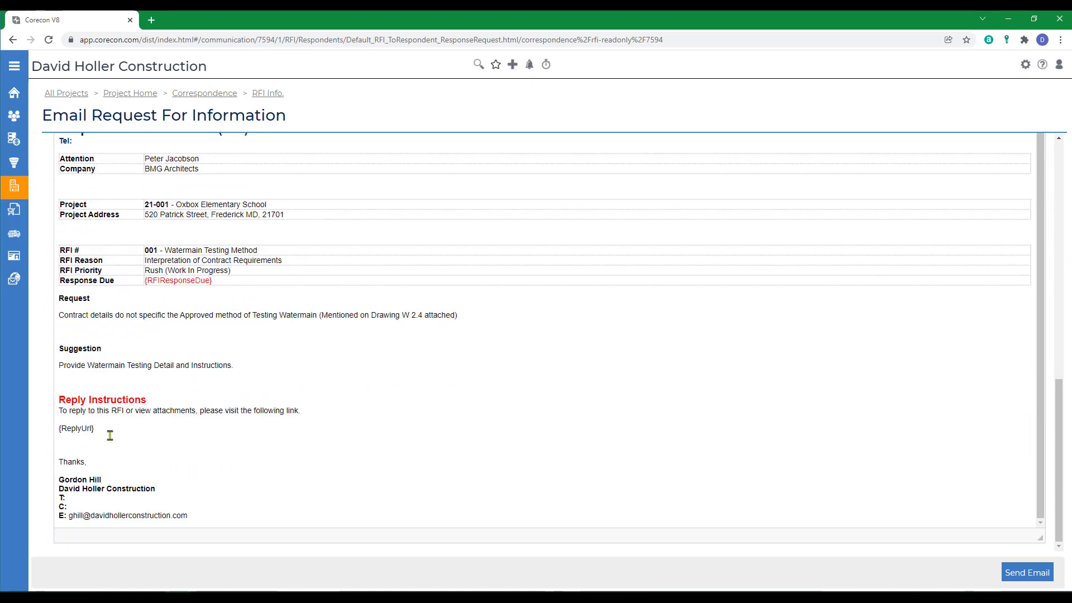
{"action": "left_click", "coordinate": [1019, 575]}
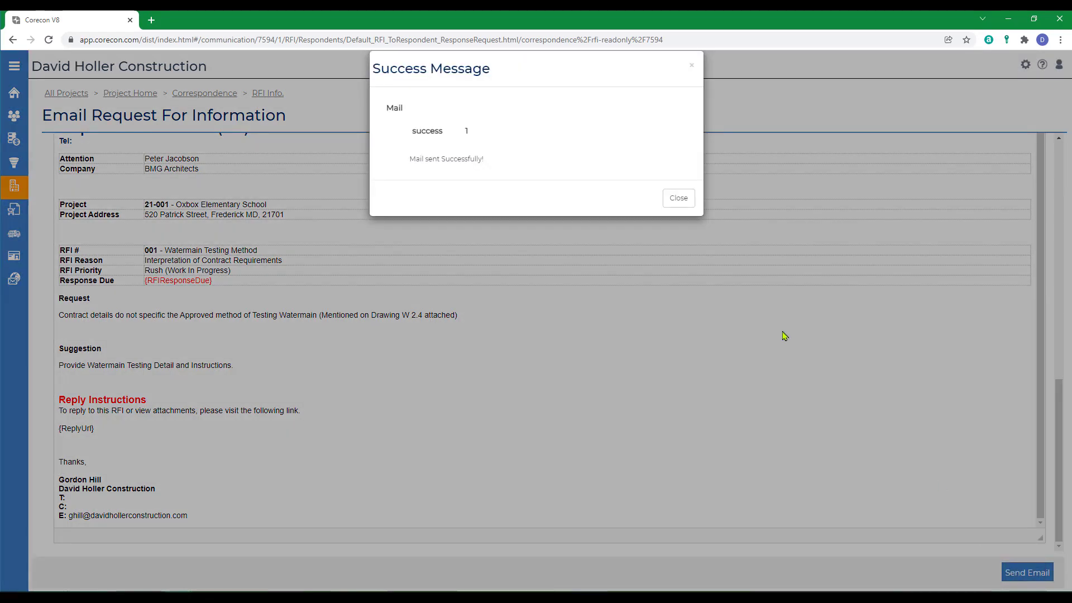
{"action": "left_click", "coordinate": [682, 196]}
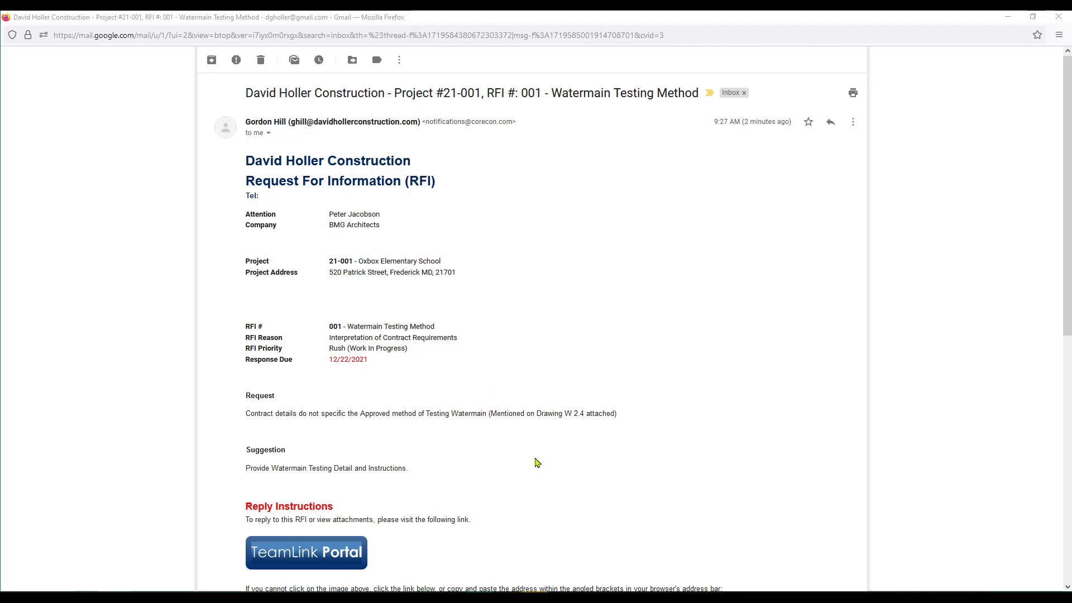
- From the RFI email received in Gmail, enter the TeamLink Portal and open RFI 001, Watermain Testing Method
{"action": "scroll", "coordinate": [536, 463], "scroll_direction": "down", "scroll_amount": 3}
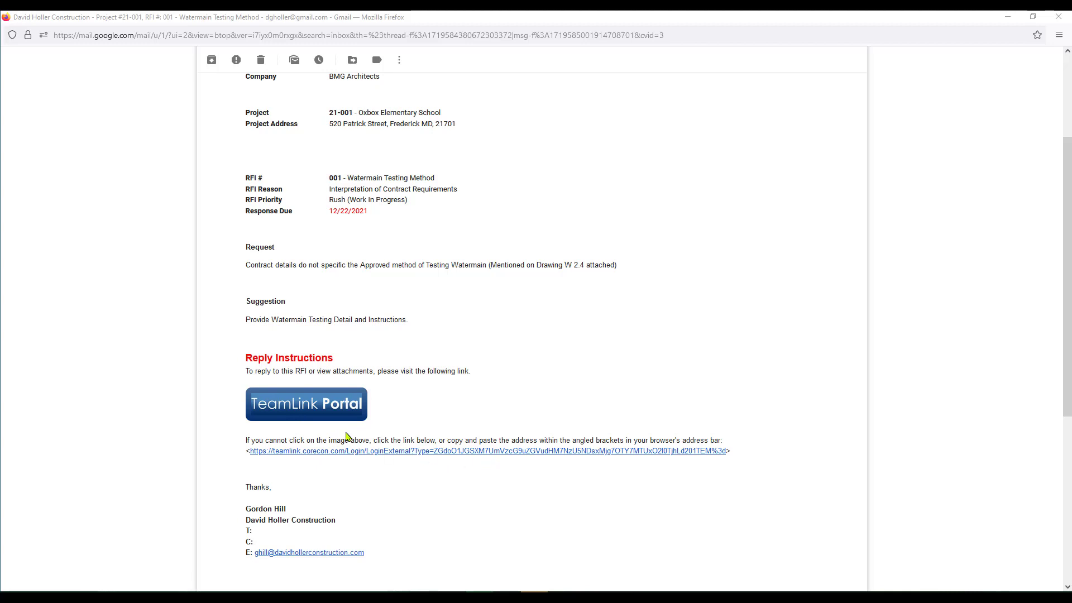
{"action": "left_click", "coordinate": [304, 404]}
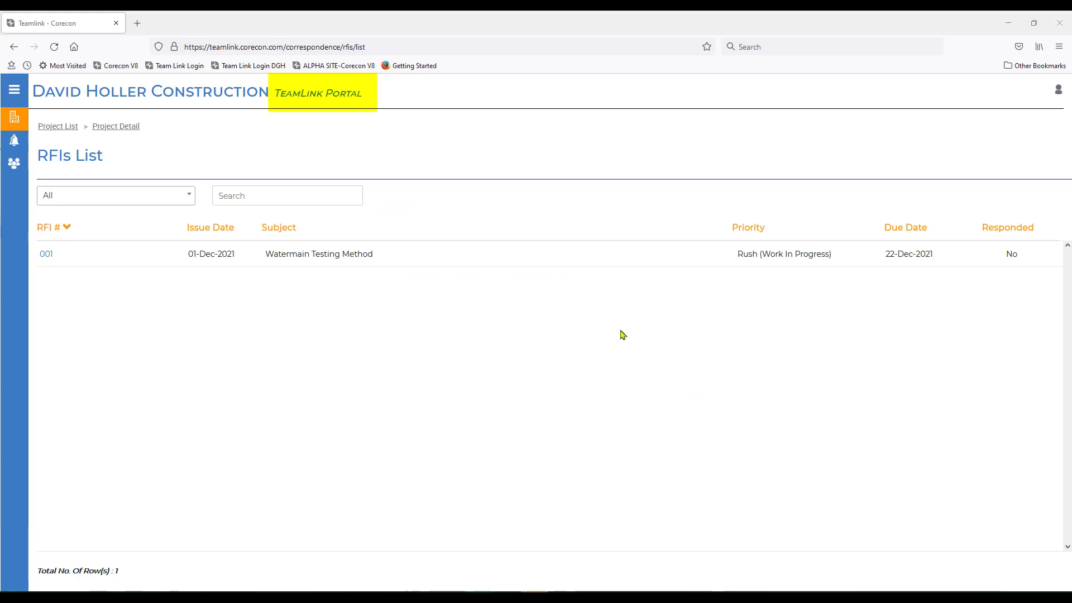
{"action": "left_click", "coordinate": [47, 259]}
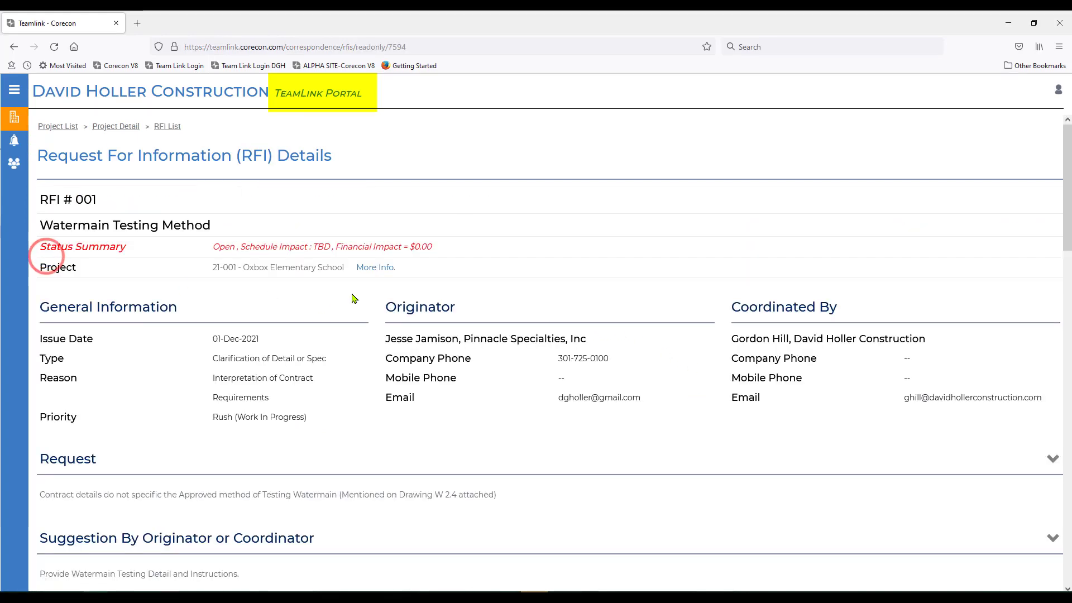
- Enter "Detail W1.0 attached." as BMG Architects' response in the Respondents section
{"action": "scroll", "coordinate": [419, 330], "scroll_direction": "down", "scroll_amount": 3}
{"action": "scroll", "coordinate": [425, 320], "scroll_direction": "down", "scroll_amount": 10}
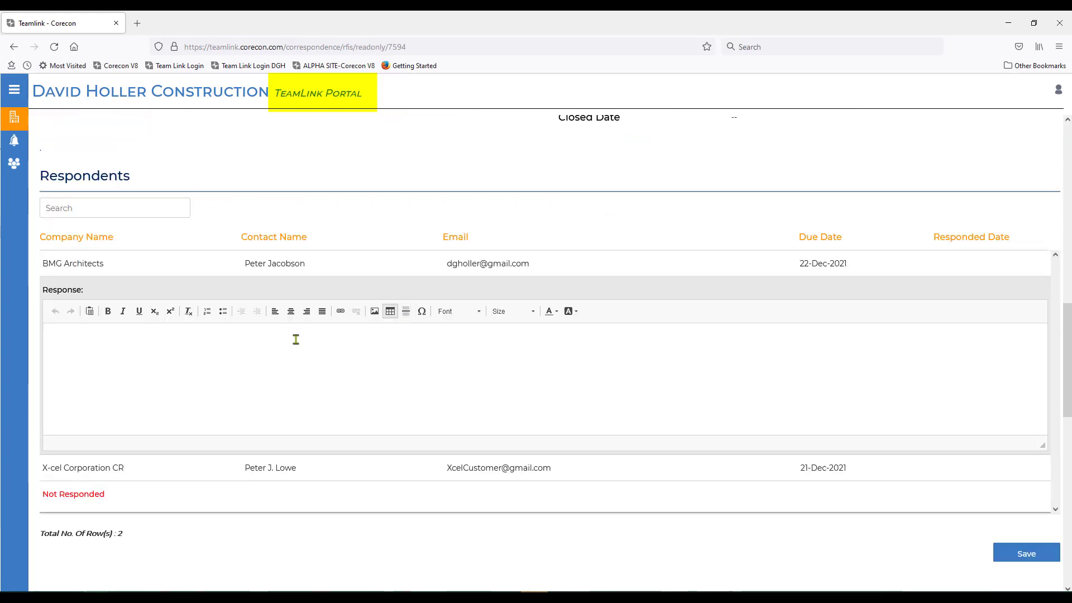
{"action": "left_click", "coordinate": [88, 333]}
{"action": "type", "text": "Detail W1.0 attached."}
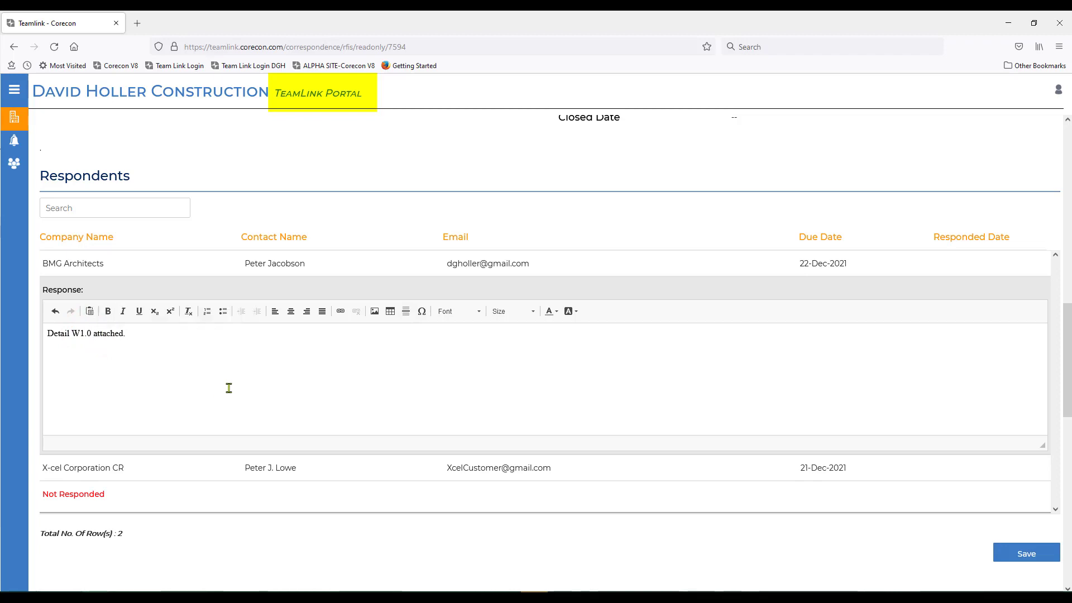
- Upload W_1.0-WSSC-Method_of_Testing_Watermain.pdf to the RFI's related files for the TeamLink Portal
{"action": "scroll", "coordinate": [229, 388], "scroll_direction": "down", "scroll_amount": 12}
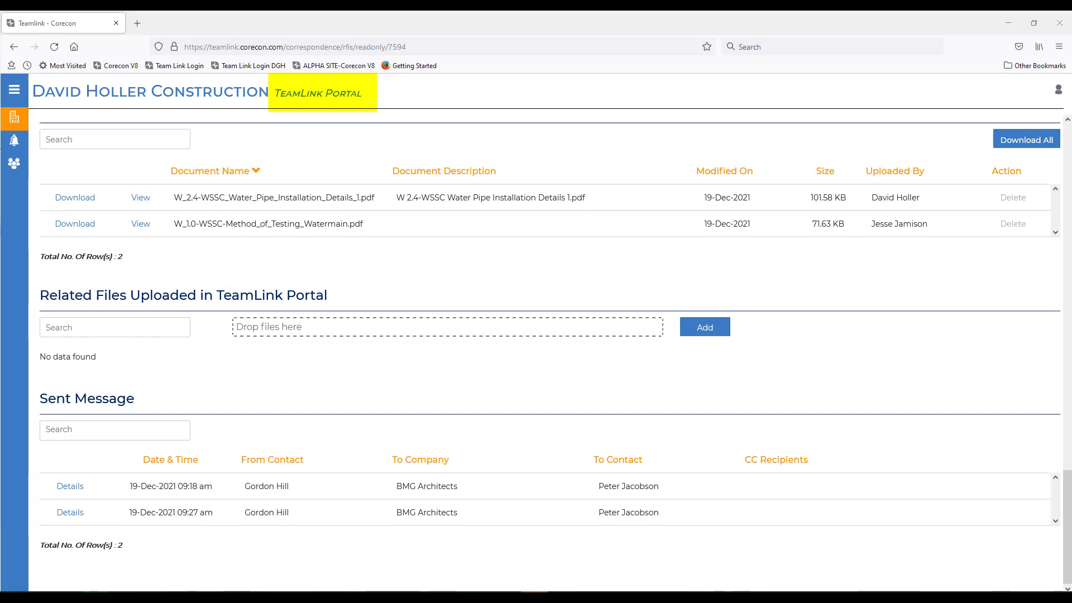
{"action": "left_click_drag", "start_coordinate": [1, 310], "coordinate": [342, 335]}
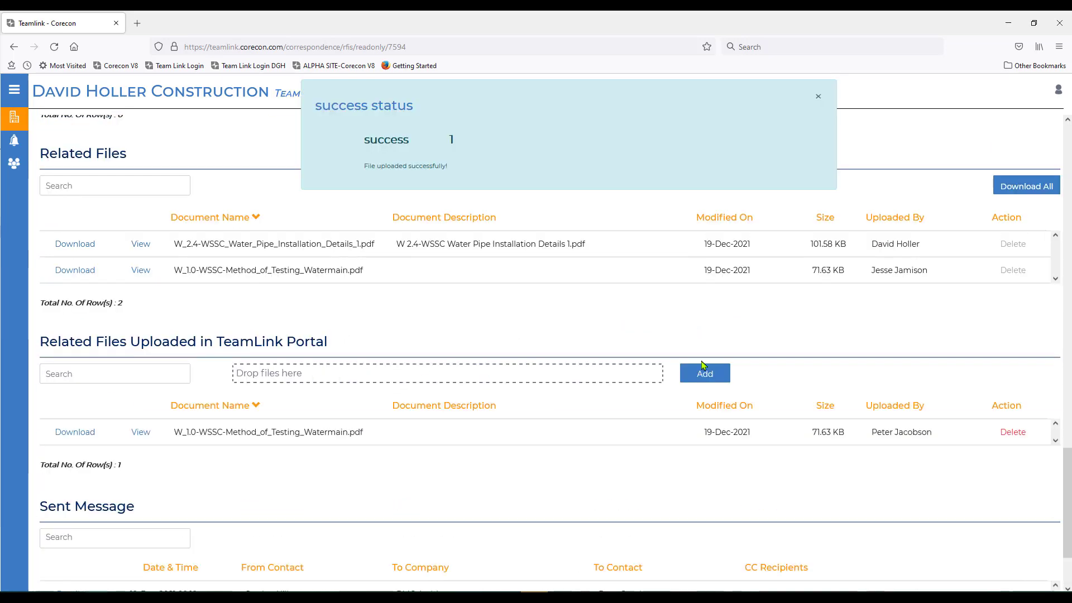
{"action": "scroll", "coordinate": [378, 531], "scroll_direction": "down", "scroll_amount": 2}
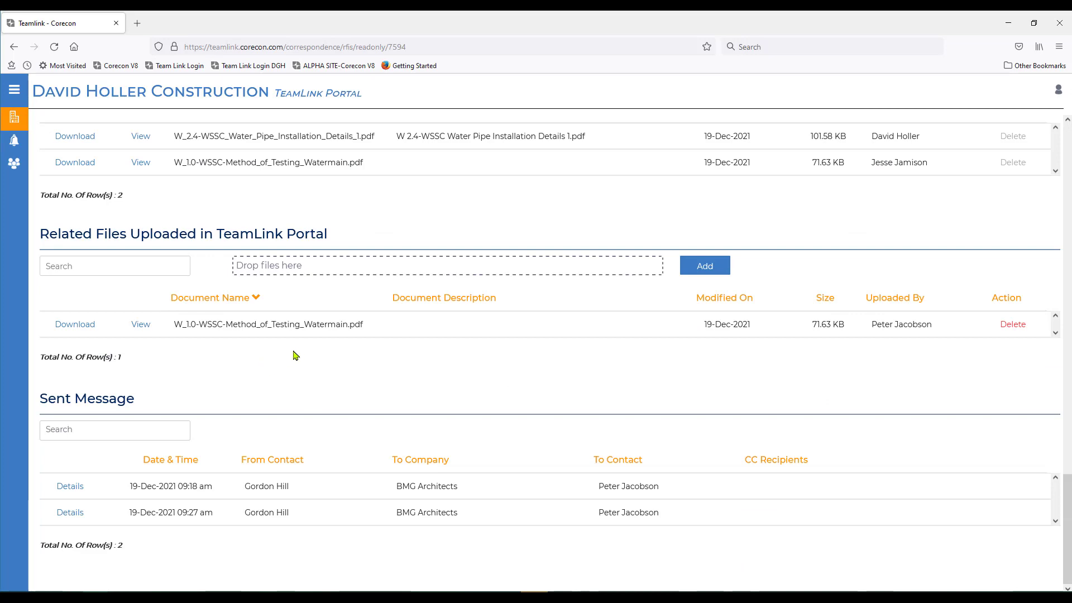
- Return to the Respondents section and save BMG Architects' response
{"action": "scroll", "coordinate": [335, 355], "scroll_direction": "up", "scroll_amount": 7}
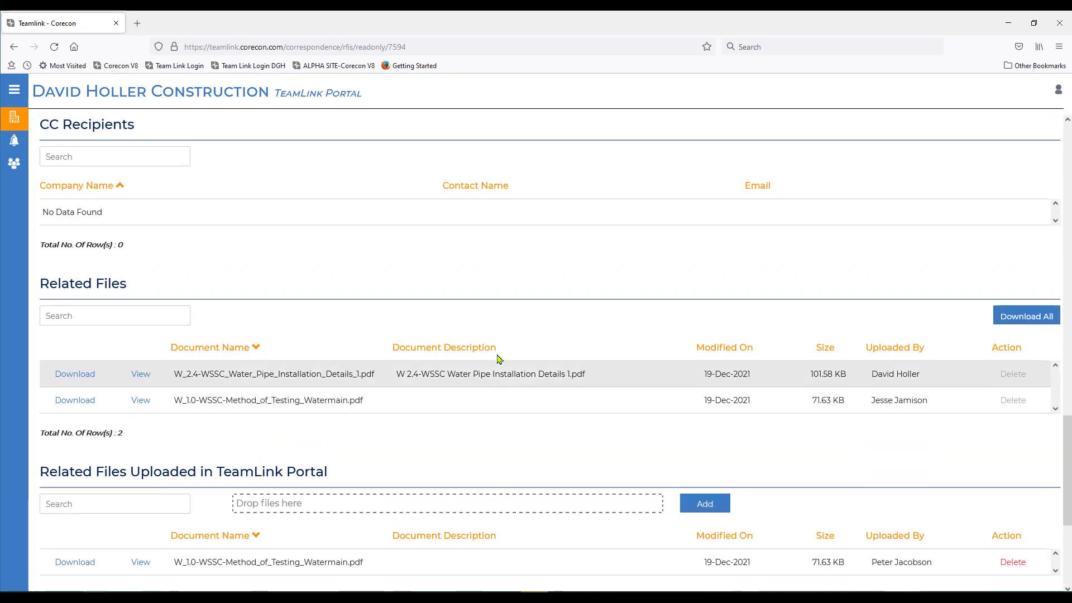
{"action": "scroll", "coordinate": [498, 359], "scroll_direction": "up", "scroll_amount": 4}
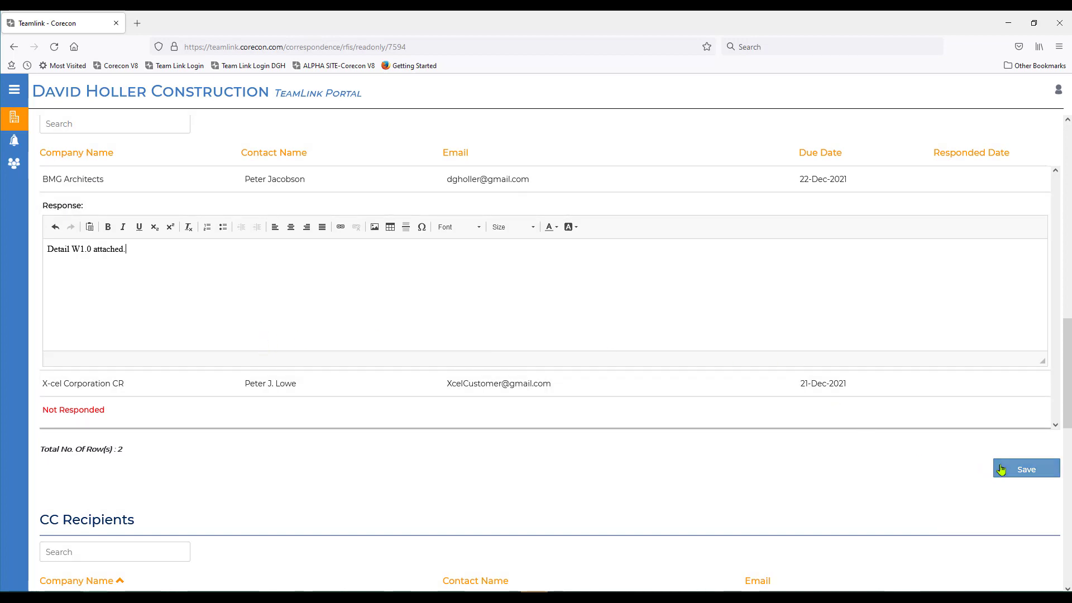
{"action": "left_click", "coordinate": [1034, 472]}
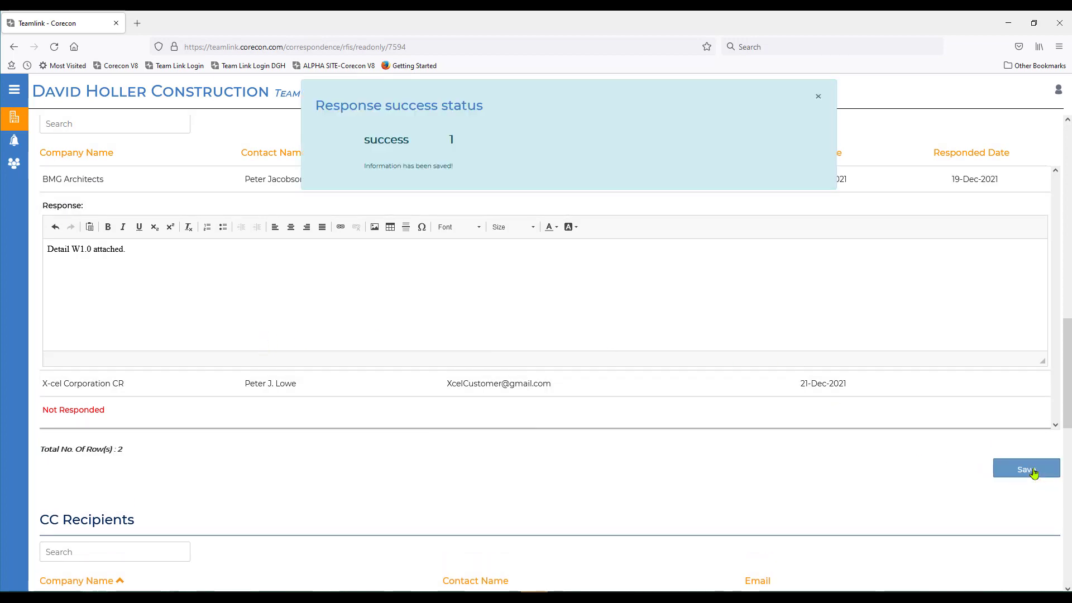
- Switch back to Corecon, reopen RFI 001 from the RFIs list, and examine BMG Architects' response under Respondents
{"action": "left_click_drag", "start_coordinate": [485, 29], "coordinate": [464, 44]}
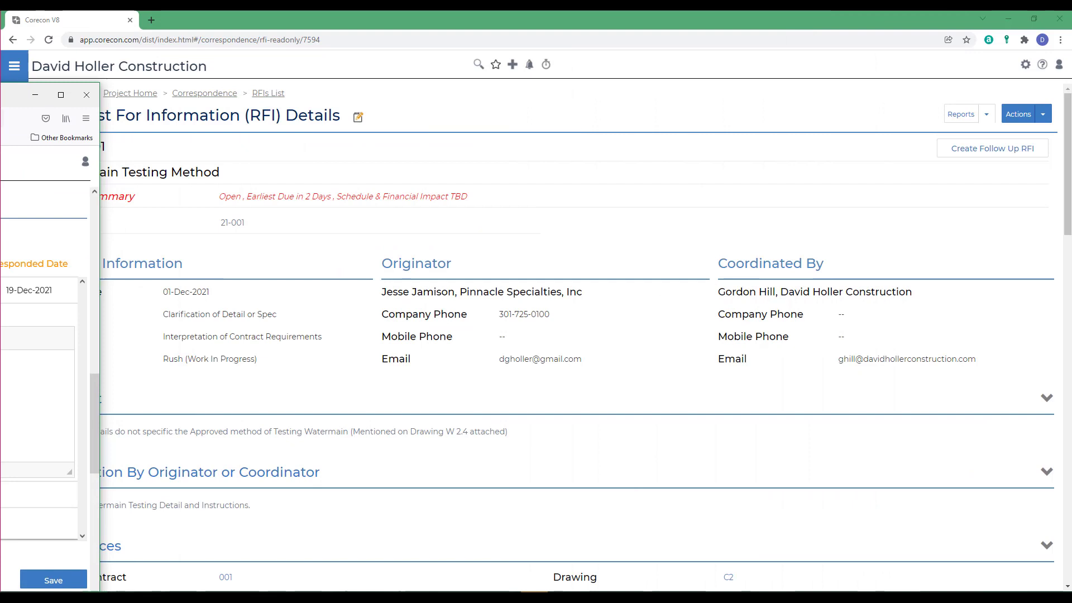
{"action": "left_click_drag", "start_coordinate": [1, 95], "coordinate": [0, 56]}
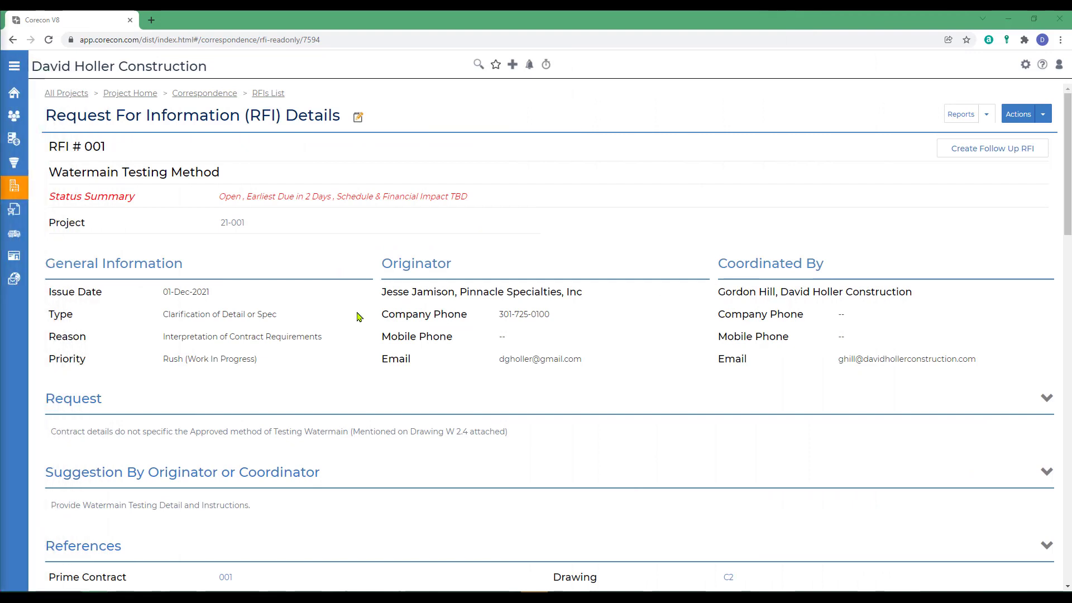
{"action": "left_click", "coordinate": [268, 95]}
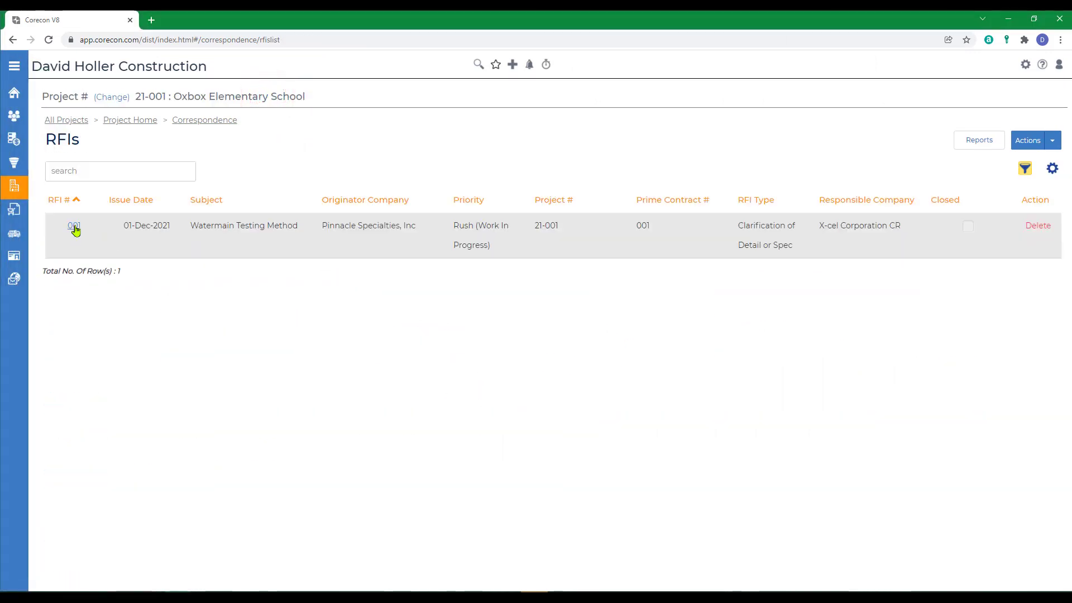
{"action": "left_click", "coordinate": [74, 227]}
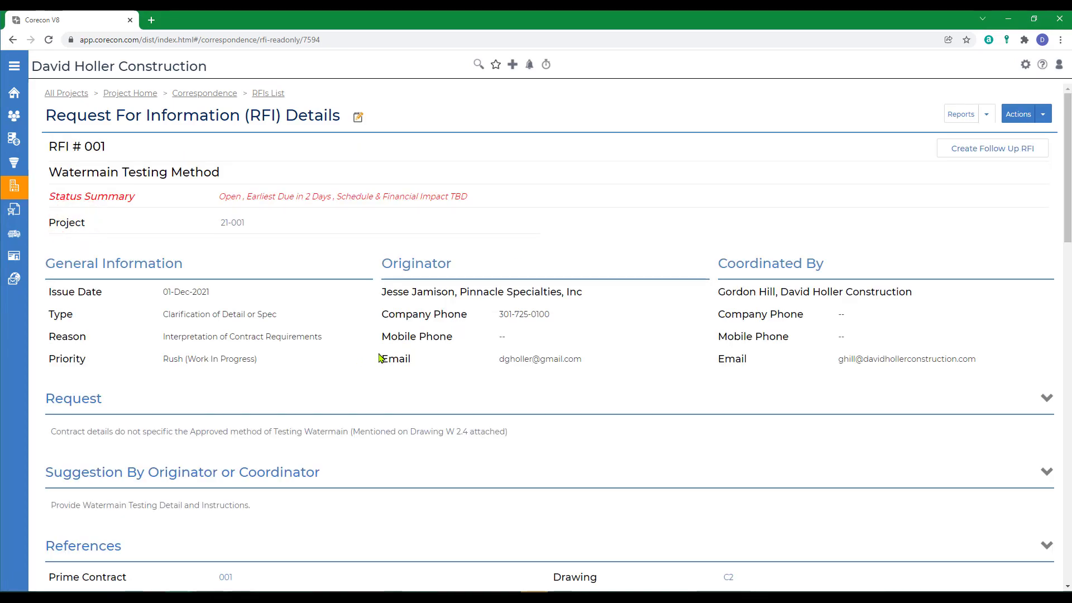
{"action": "scroll", "coordinate": [385, 358], "scroll_direction": "down", "scroll_amount": 2}
{"action": "scroll", "coordinate": [380, 359], "scroll_direction": "down", "scroll_amount": 9}
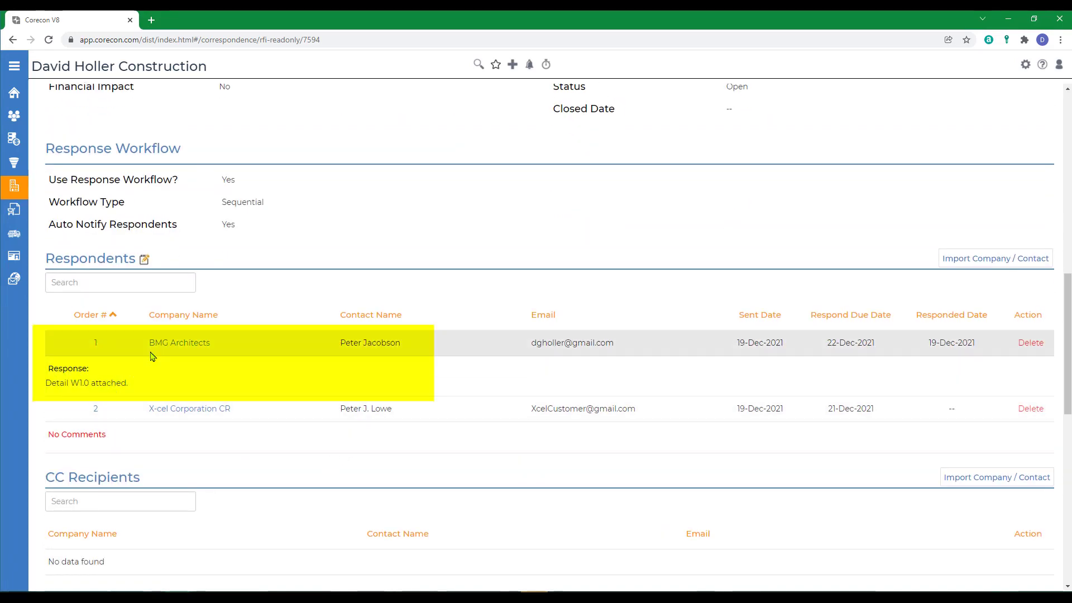
- Examine the linked files and the files uploaded in the TeamLink Portal for RFI 001
{"action": "scroll", "coordinate": [302, 455], "scroll_direction": "down", "scroll_amount": 7}
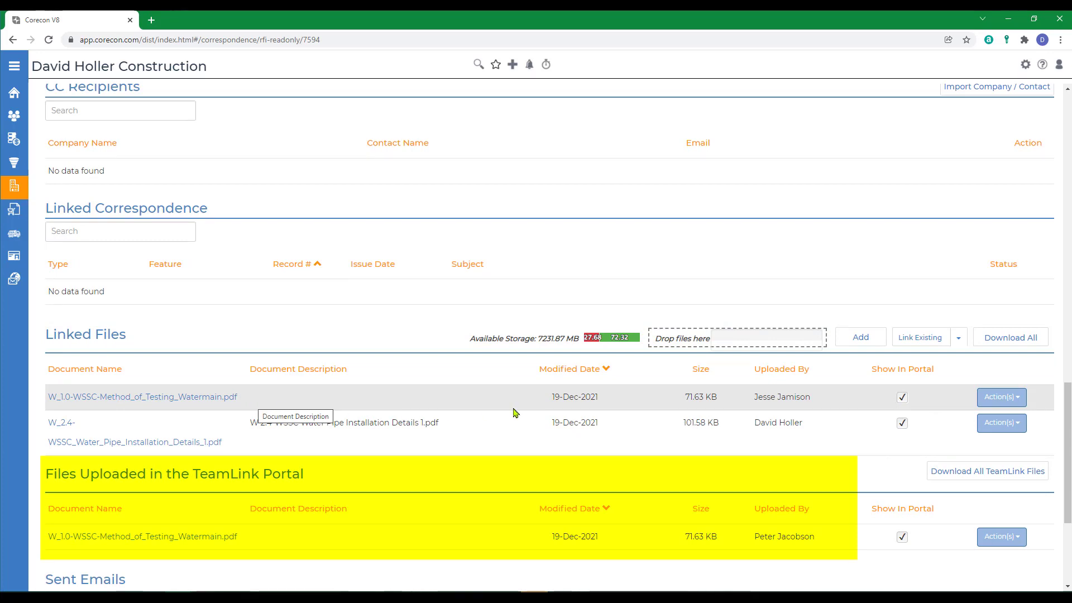
{"action": "scroll", "coordinate": [539, 337], "scroll_direction": "up", "scroll_amount": 10}
{"action": "scroll", "coordinate": [539, 337], "scroll_direction": "up", "scroll_amount": 6}
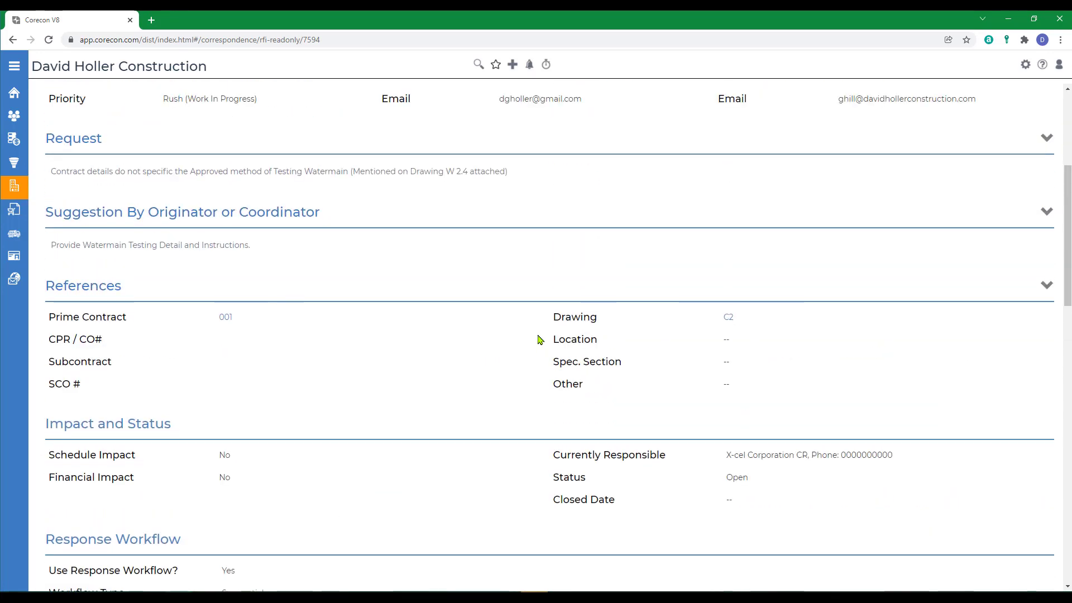
- Switch to the TeamLink Portal as the second respondent and open RFI 001 at its Respondents section
{"action": "key", "text": "alt+Tab"}
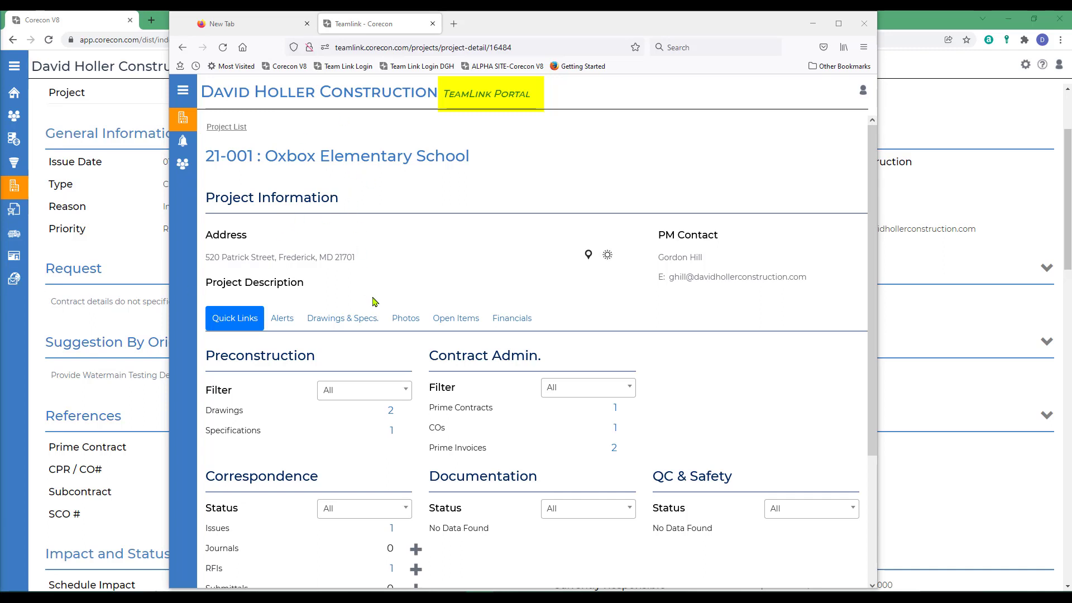
{"action": "scroll", "coordinate": [374, 302], "scroll_direction": "down", "scroll_amount": 3}
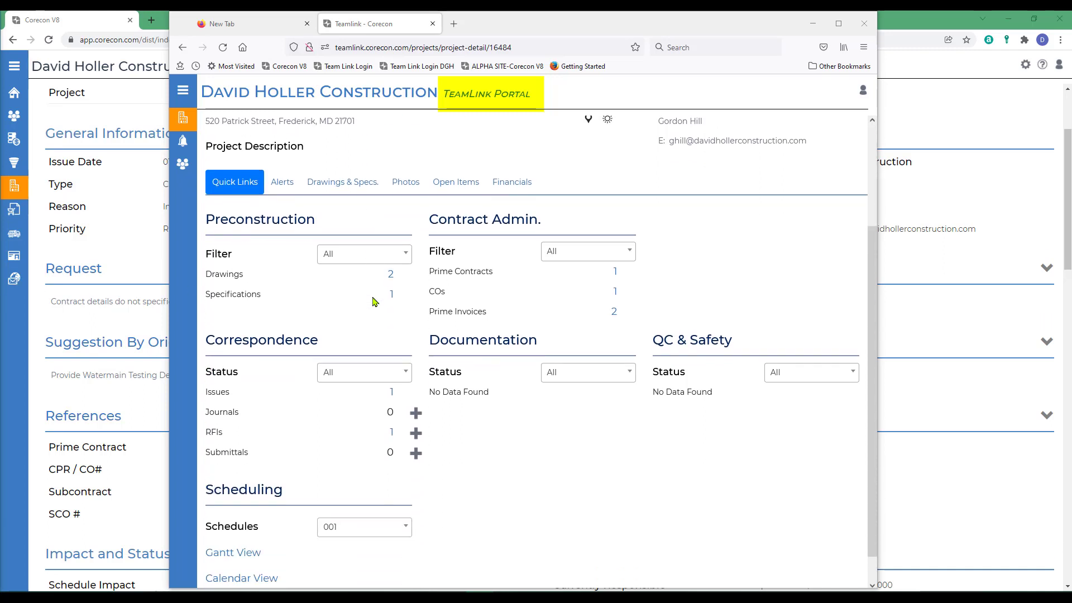
{"action": "left_click", "coordinate": [392, 428]}
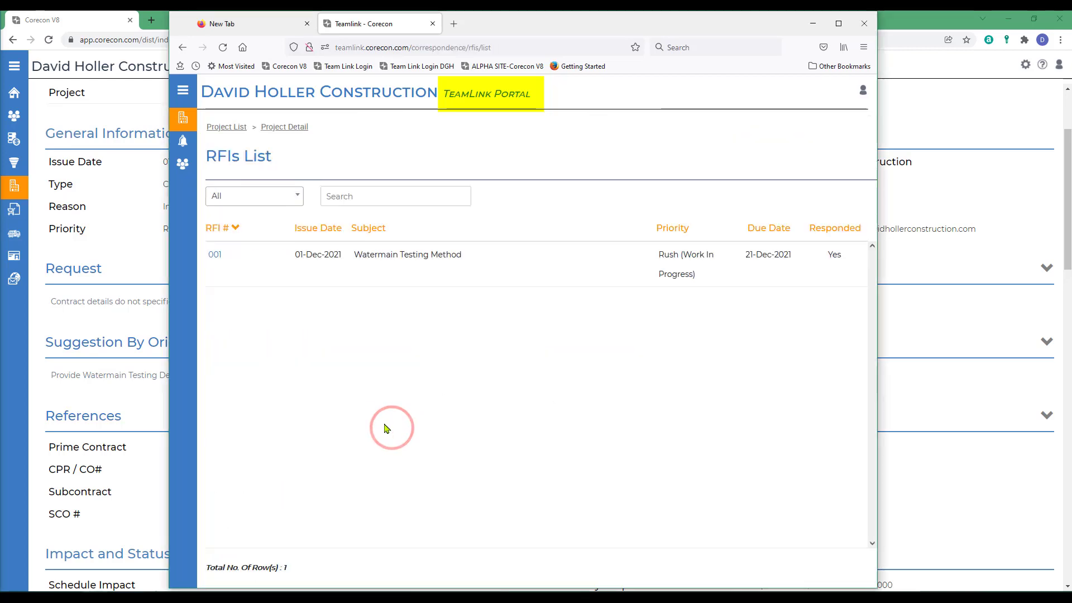
{"action": "left_click", "coordinate": [215, 259]}
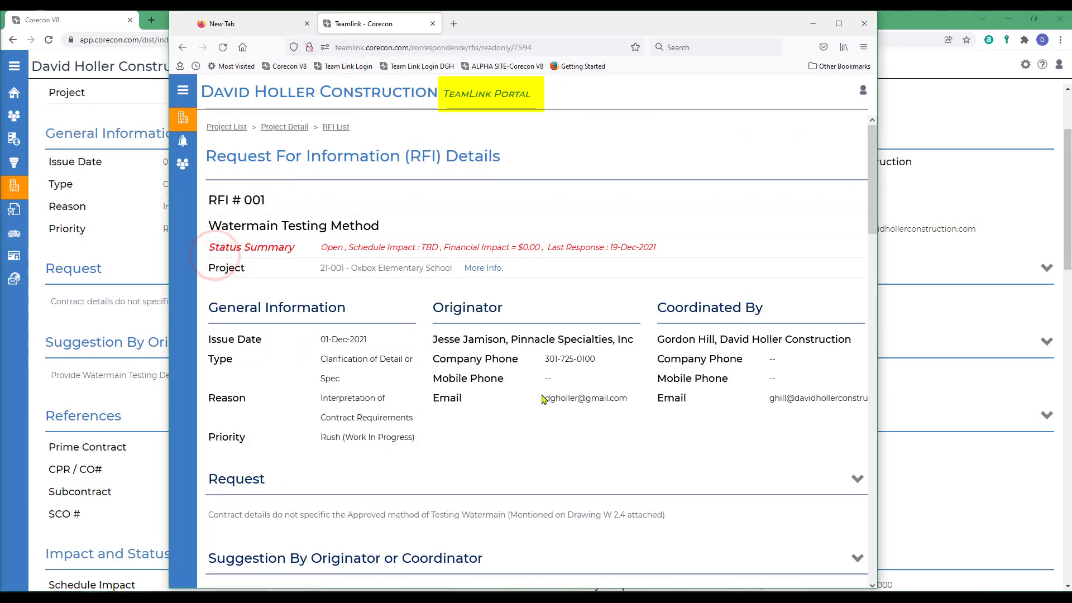
{"action": "scroll", "coordinate": [545, 390], "scroll_direction": "down", "scroll_amount": 6}
{"action": "scroll", "coordinate": [545, 390], "scroll_direction": "down", "scroll_amount": 5}
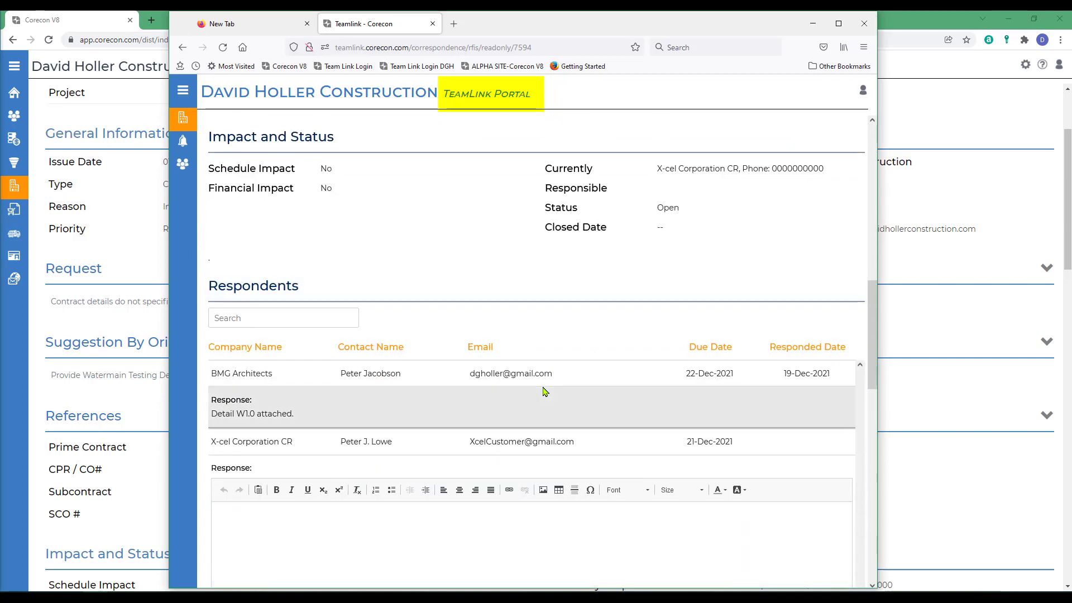
- Enter "Approved as noted by Engineer." as X-cel Corporation CR's response in the Respondents section
{"action": "left_click", "coordinate": [269, 447]}
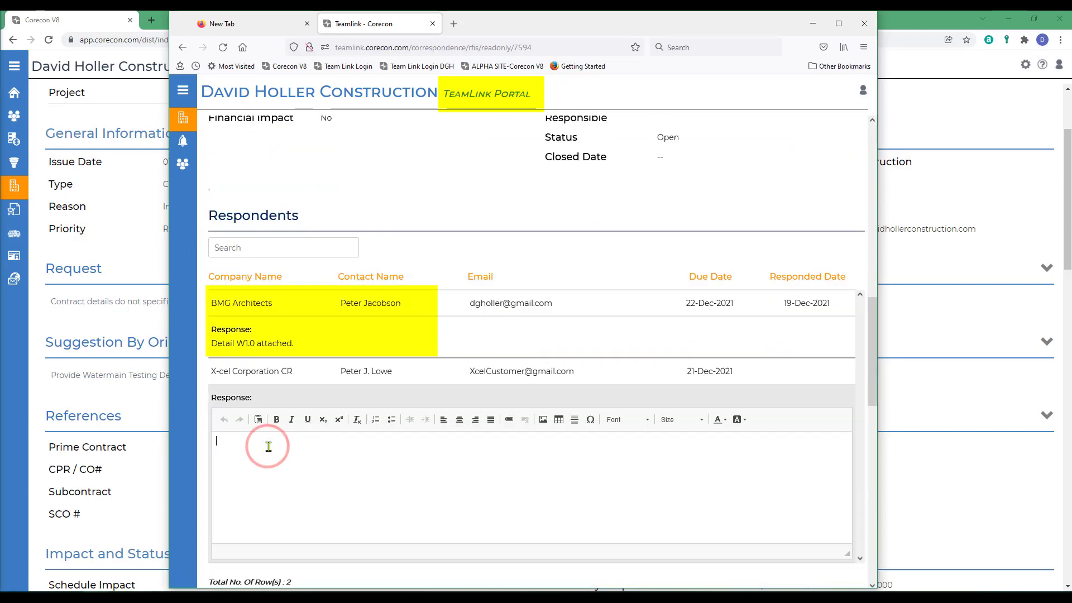
{"action": "type", "text": "Approved as noted"}
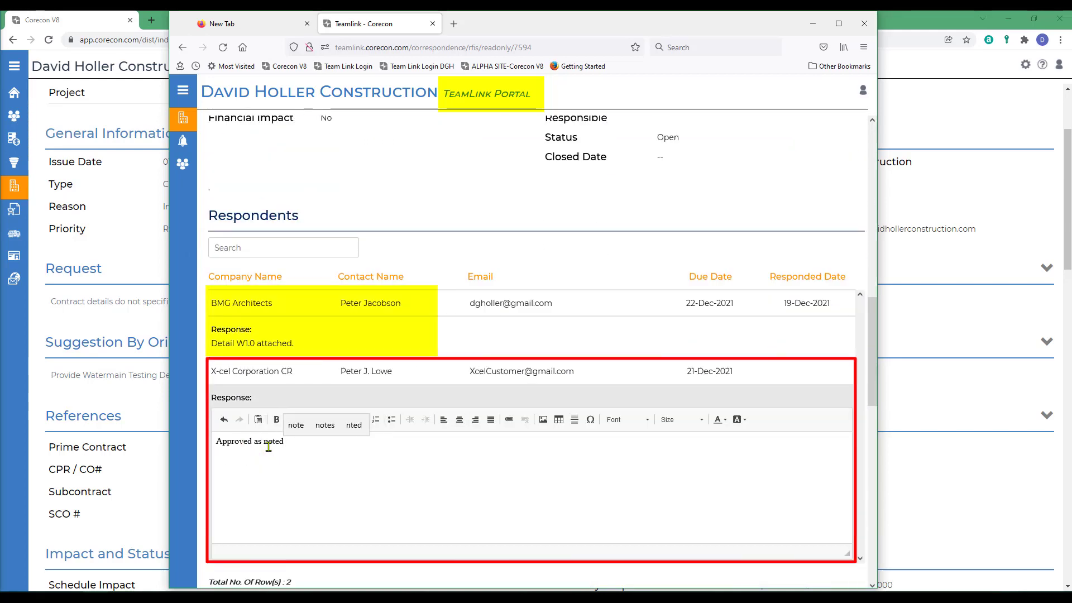
{"action": "type", "text": " by Engineer"}
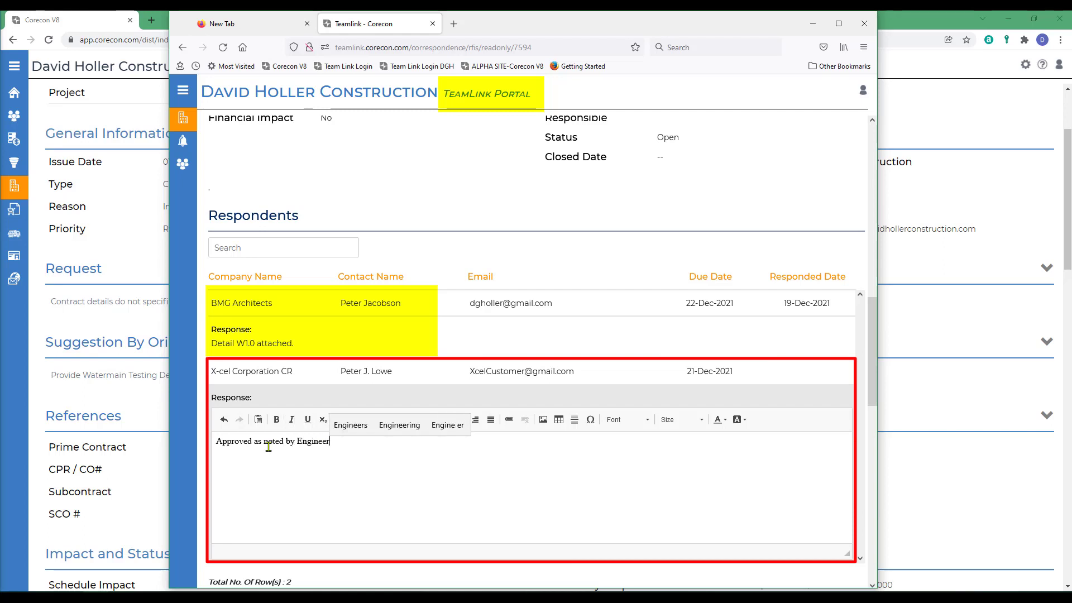
{"action": "type", "text": "."}
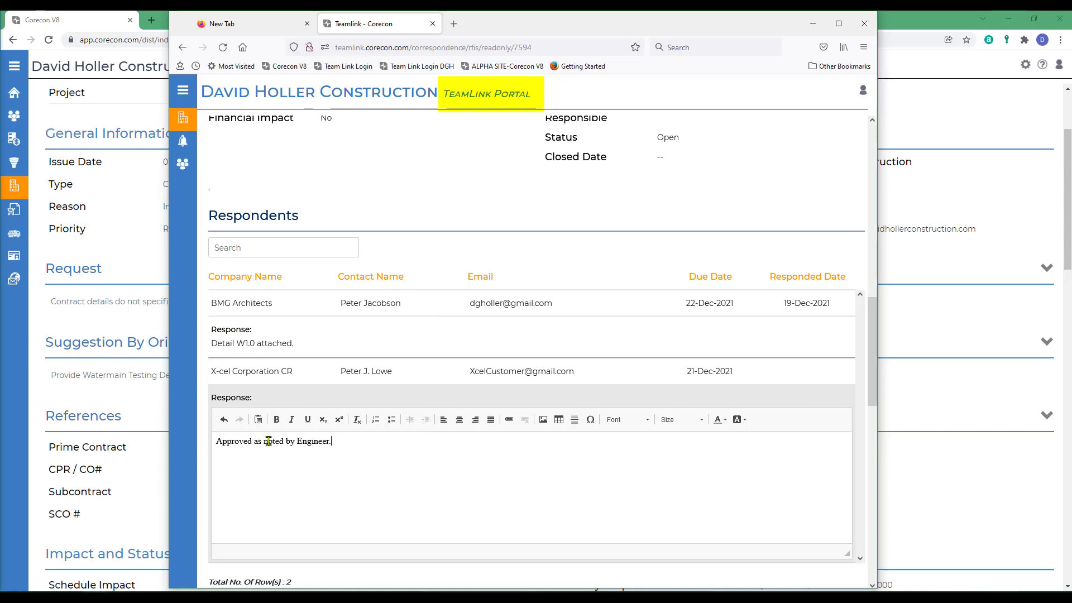
- Check the RFI's related files, including those uploaded in the portal, and save X-cel Corporation CR's response
{"action": "scroll", "coordinate": [395, 450], "scroll_direction": "down", "scroll_amount": 5}
{"action": "scroll", "coordinate": [420, 450], "scroll_direction": "down", "scroll_amount": 4}
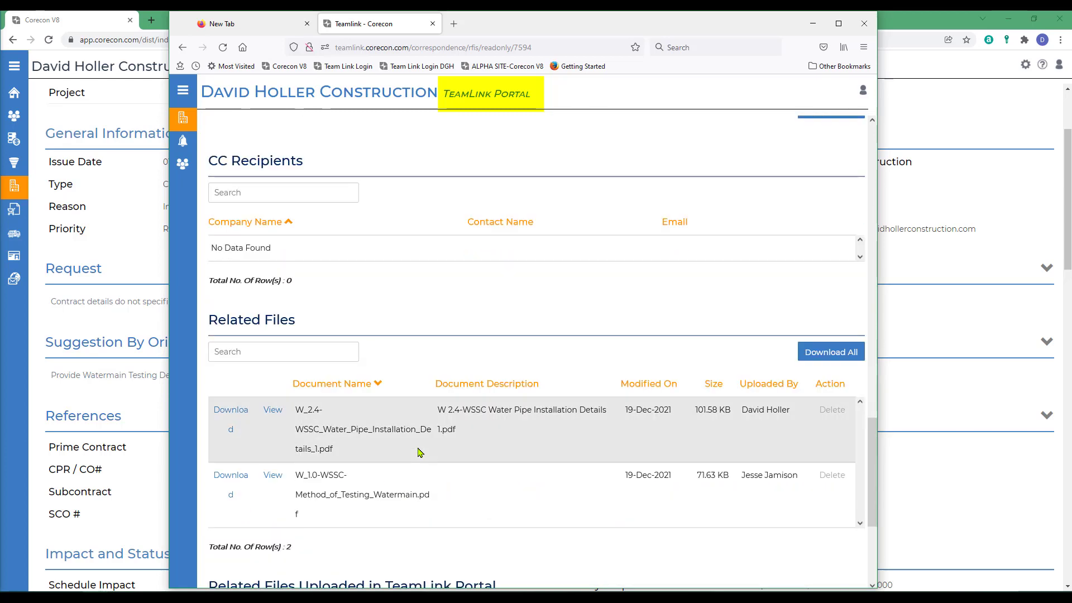
{"action": "scroll", "coordinate": [441, 486], "scroll_direction": "down", "scroll_amount": 3}
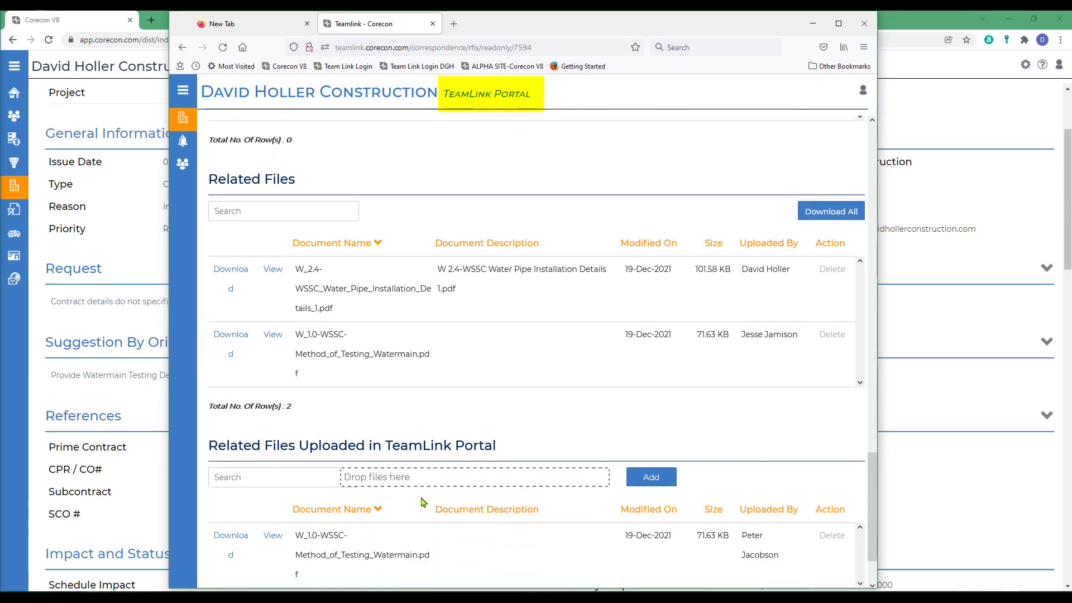
{"action": "scroll", "coordinate": [452, 495], "scroll_direction": "up", "scroll_amount": 7}
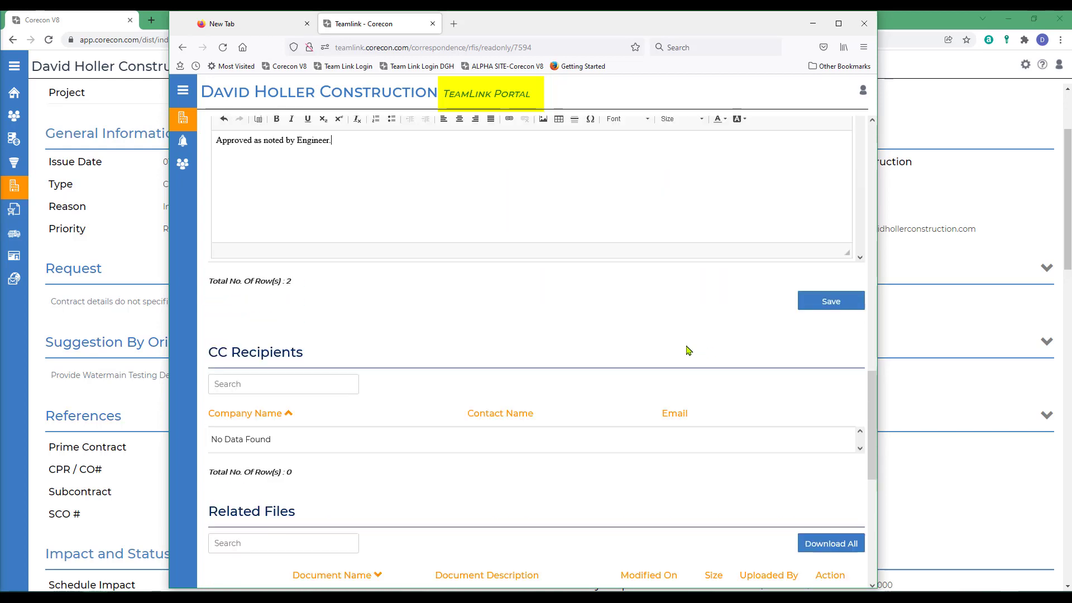
{"action": "left_click", "coordinate": [831, 391]}
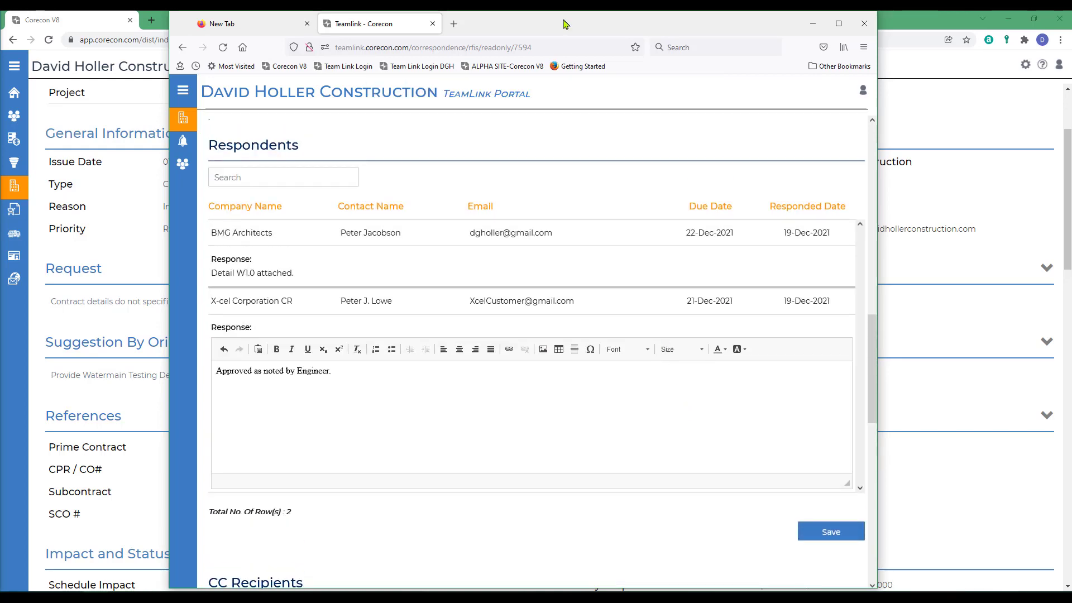
- Switch back to Corecon, reopen RFI 001 from the RFIs list, and examine X-cel Corporation CR's response, the attached files and sent emails
{"action": "left_click_drag", "start_coordinate": [564, 23], "coordinate": [0, 50]}
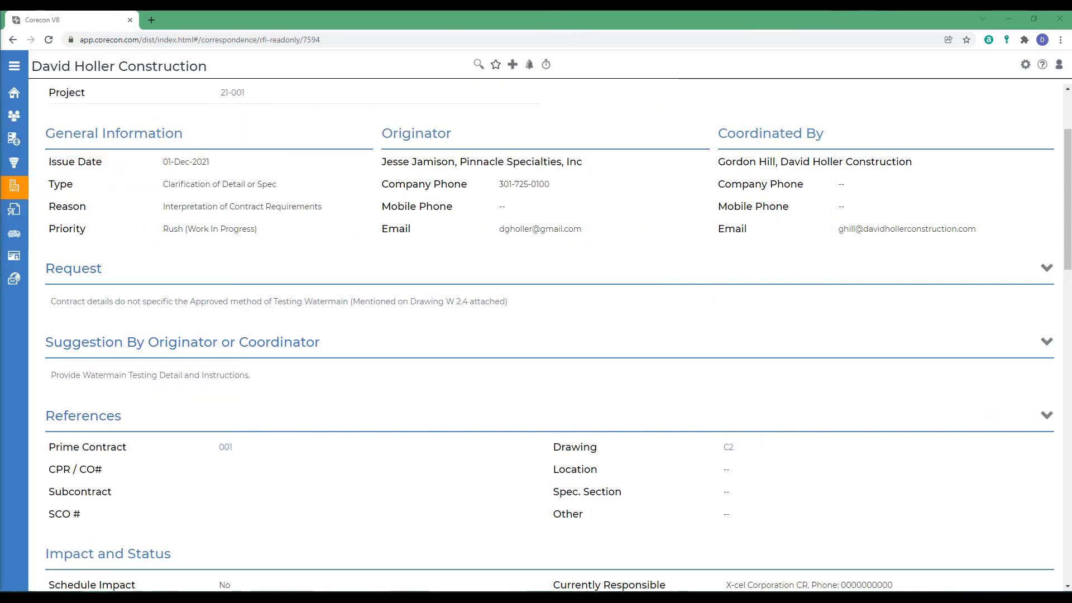
{"action": "scroll", "coordinate": [218, 233], "scroll_direction": "up", "scroll_amount": 3}
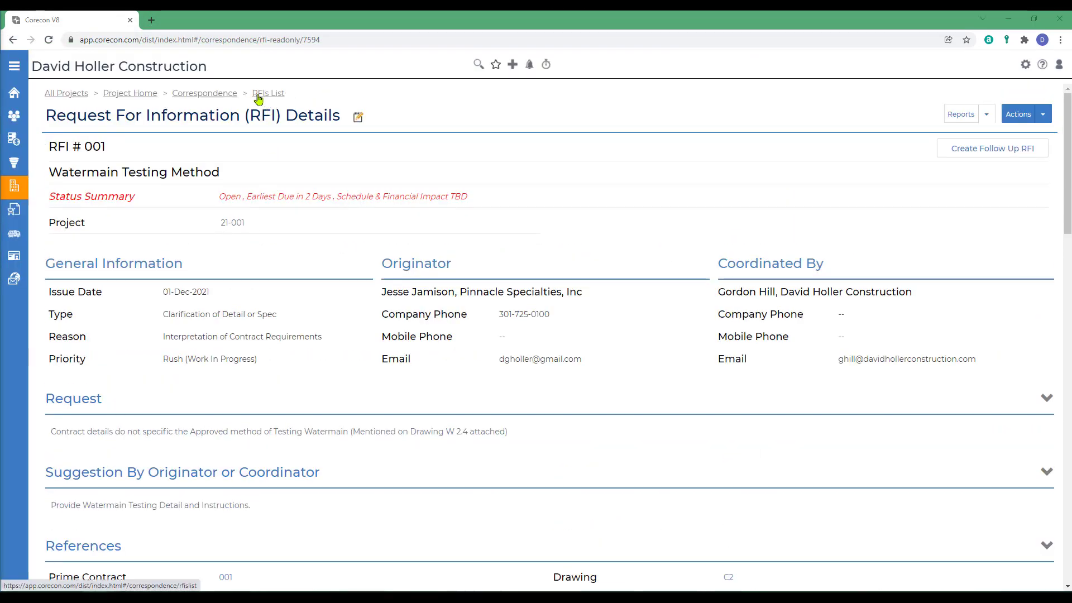
{"action": "left_click", "coordinate": [260, 95]}
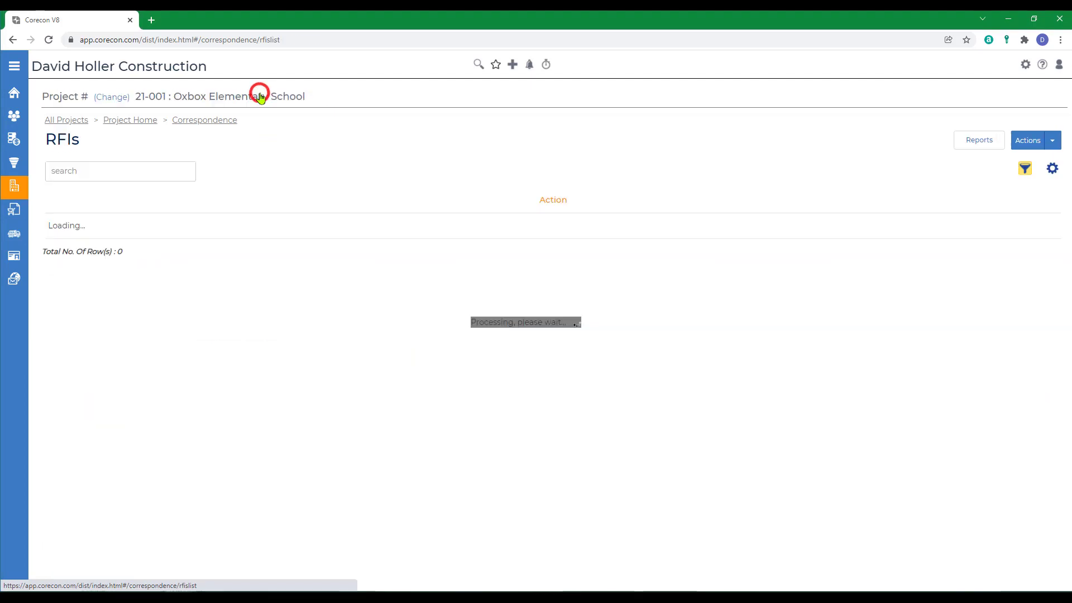
{"action": "left_click", "coordinate": [75, 227]}
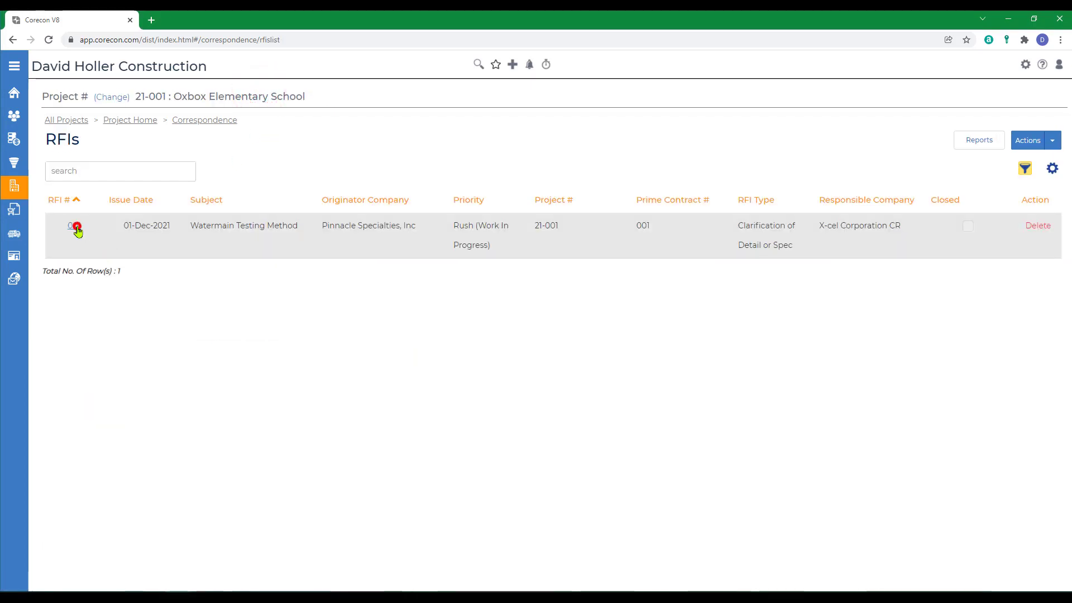
{"action": "scroll", "coordinate": [311, 230], "scroll_direction": "down", "scroll_amount": 15}
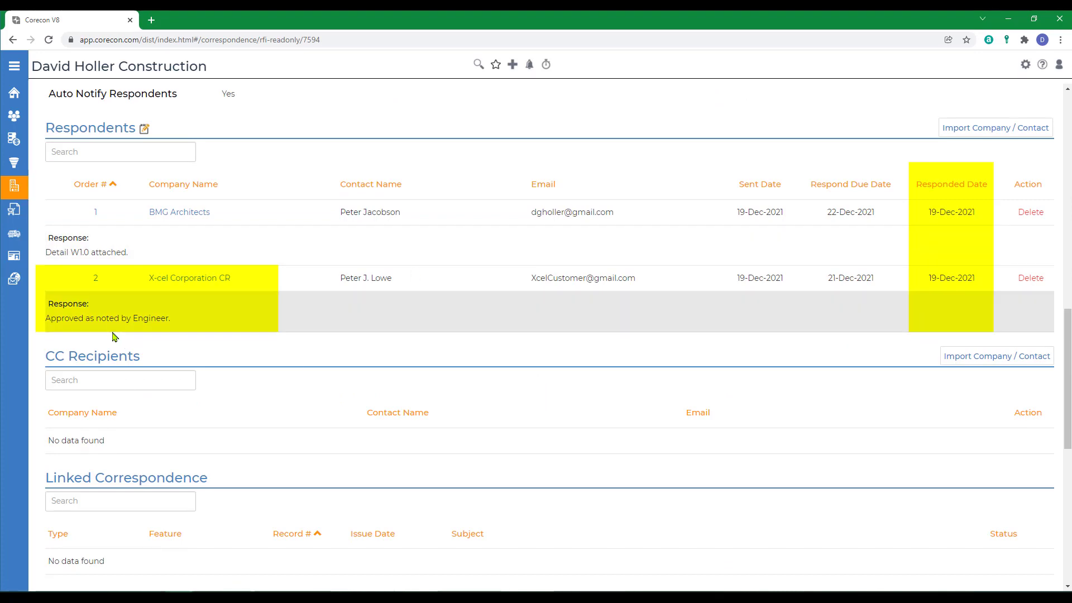
{"action": "scroll", "coordinate": [391, 381], "scroll_direction": "down", "scroll_amount": 5}
{"action": "scroll", "coordinate": [391, 382], "scroll_direction": "down", "scroll_amount": 5}
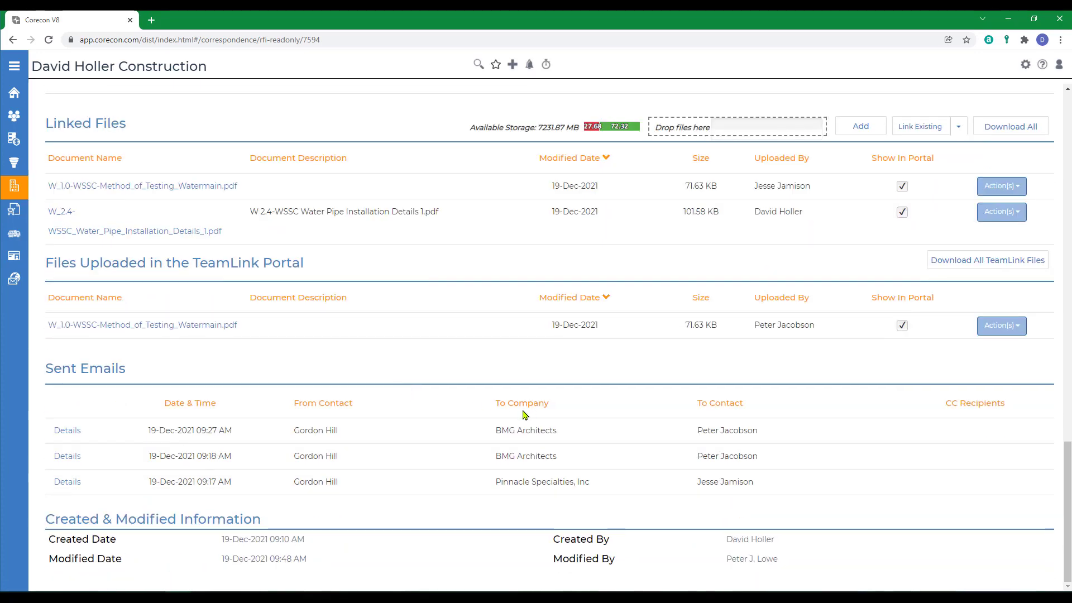
{"action": "scroll", "coordinate": [522, 411], "scroll_direction": "up", "scroll_amount": 20}
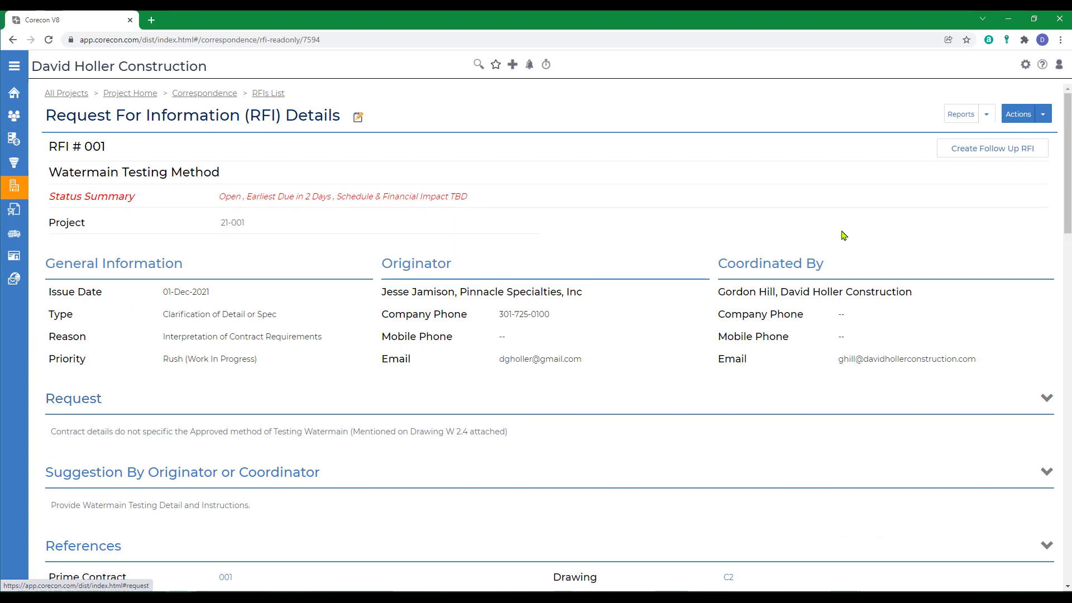
- Prepare an email sending RFI 001 to its originator with the Default template
{"action": "left_click", "coordinate": [1044, 114]}
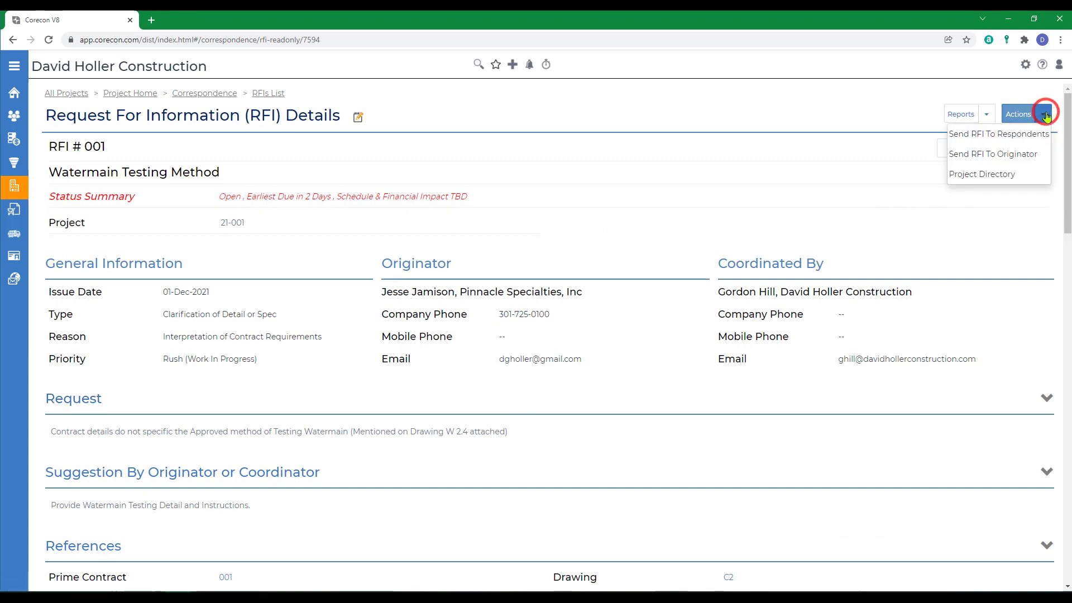
{"action": "left_click", "coordinate": [972, 155]}
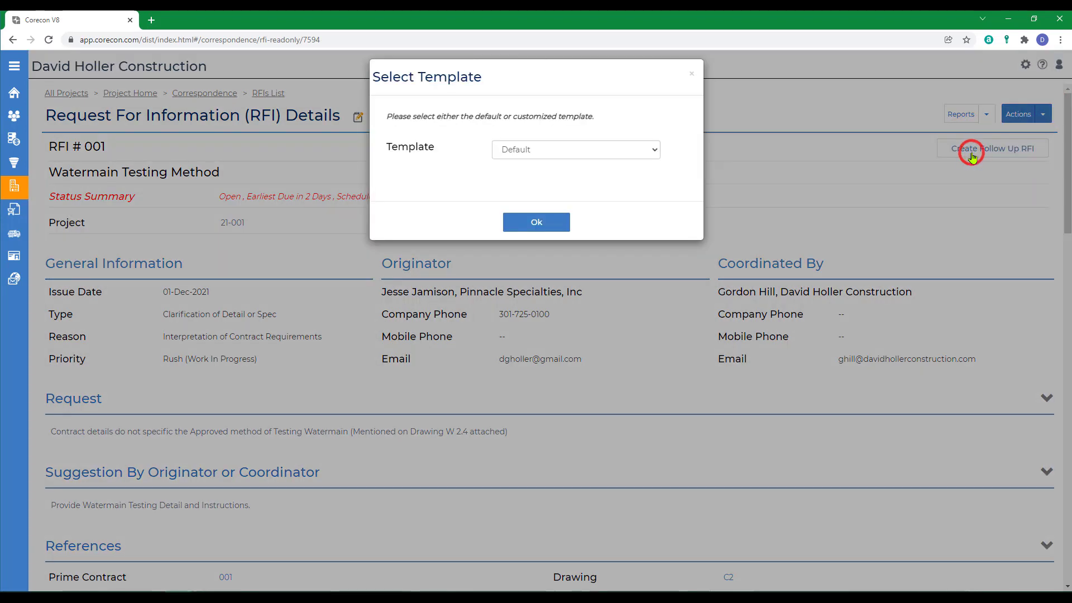
{"action": "left_click", "coordinate": [536, 222]}
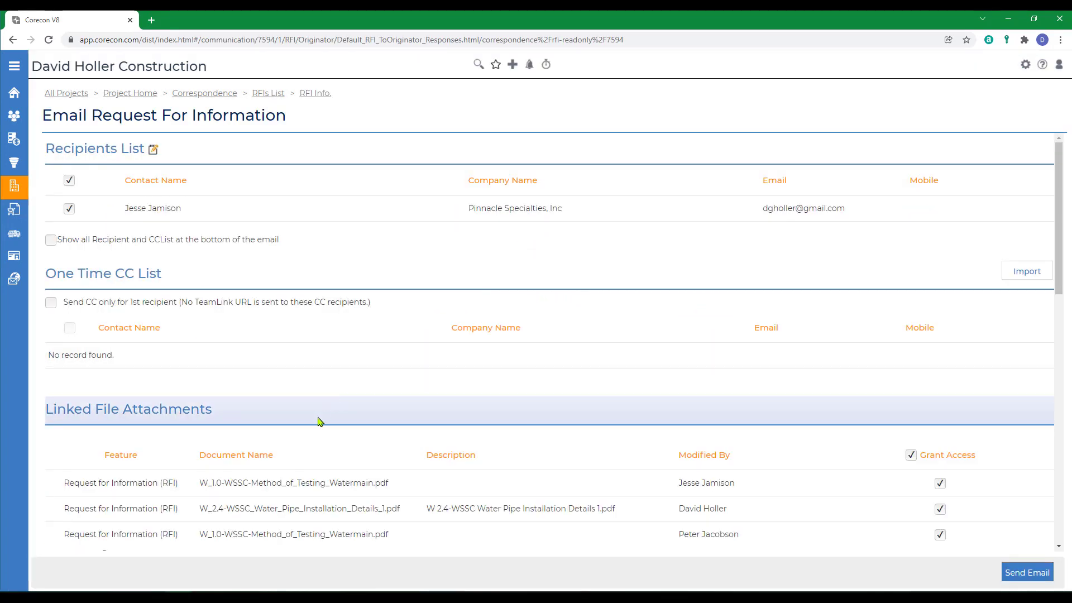
- Review the attachments, subject and body of the RFI Response Alert email and send it to the originator at Pinnacle Specialties, Inc
{"action": "scroll", "coordinate": [322, 420], "scroll_direction": "down", "scroll_amount": 5}
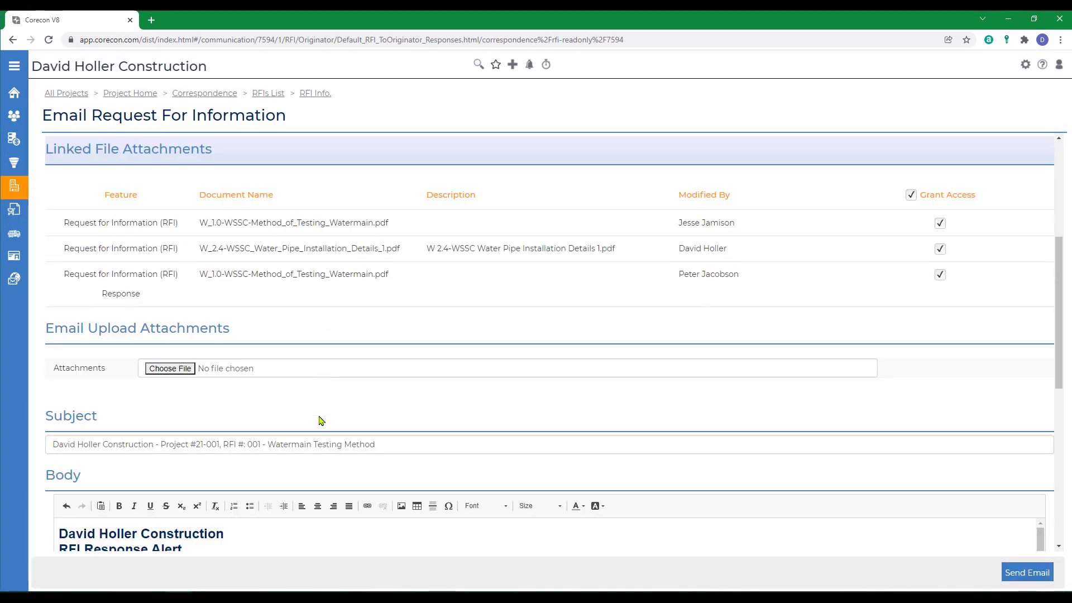
{"action": "scroll", "coordinate": [321, 423], "scroll_direction": "down", "scroll_amount": 5}
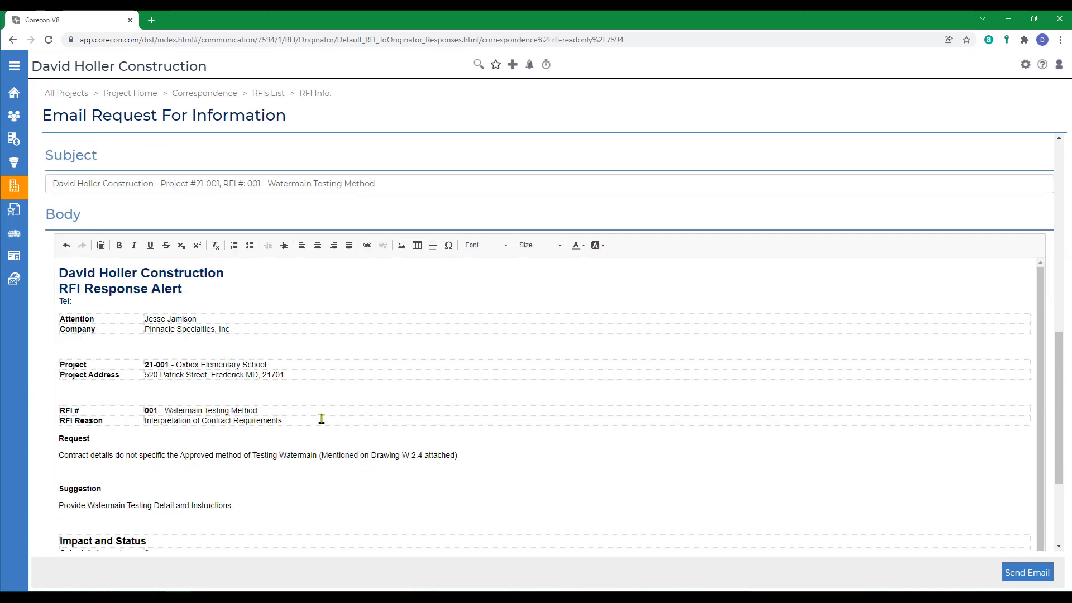
{"action": "scroll", "coordinate": [321, 417], "scroll_direction": "down", "scroll_amount": 2}
{"action": "scroll", "coordinate": [320, 416], "scroll_direction": "up", "scroll_amount": 2}
{"action": "scroll", "coordinate": [968, 523], "scroll_direction": "down", "scroll_amount": 5}
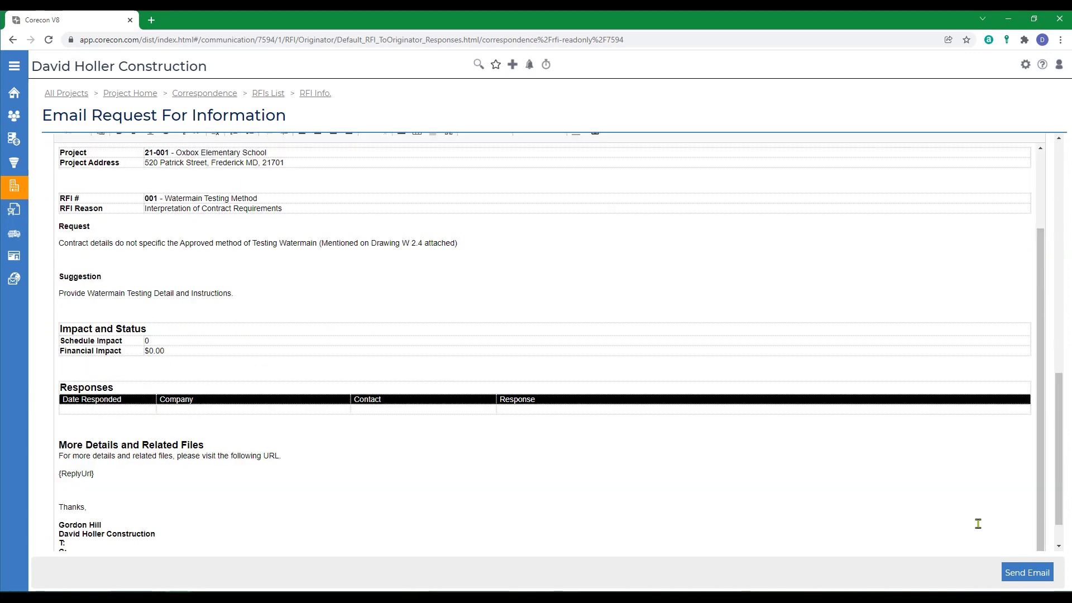
{"action": "left_click", "coordinate": [1029, 572]}
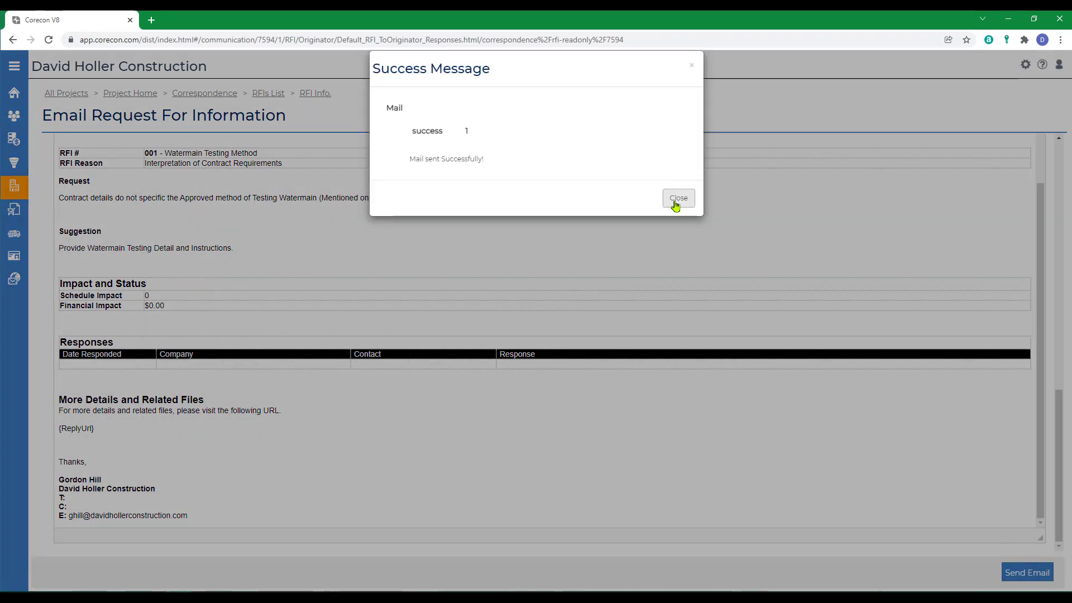
{"action": "left_click", "coordinate": [677, 200]}
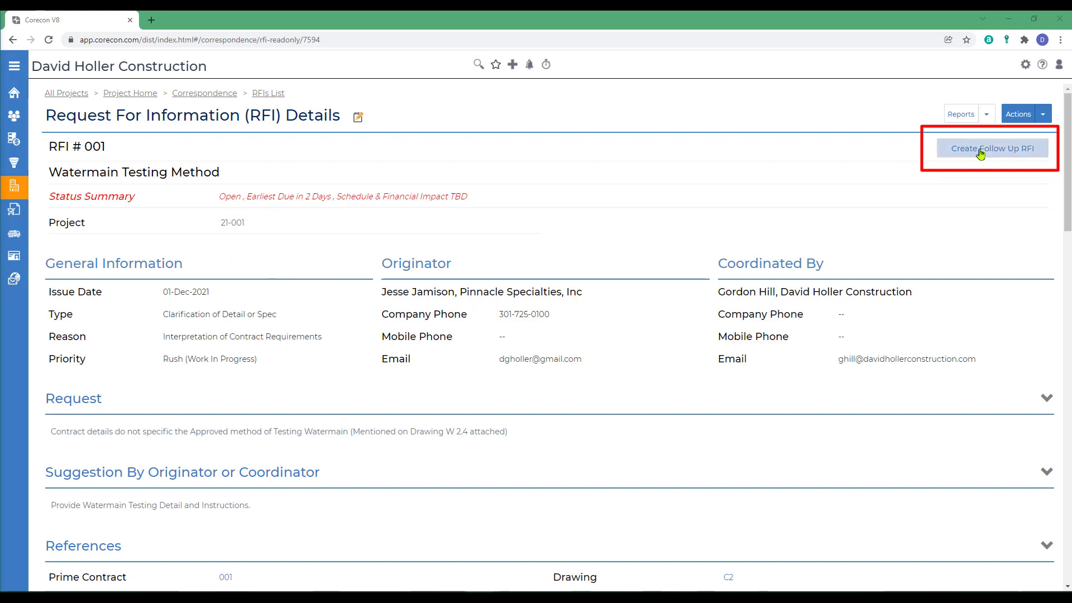
- Return to the RFIs list and view the standard log report "RFIs Grouped by Status and Priority with Respondents"
{"action": "left_click", "coordinate": [265, 95]}
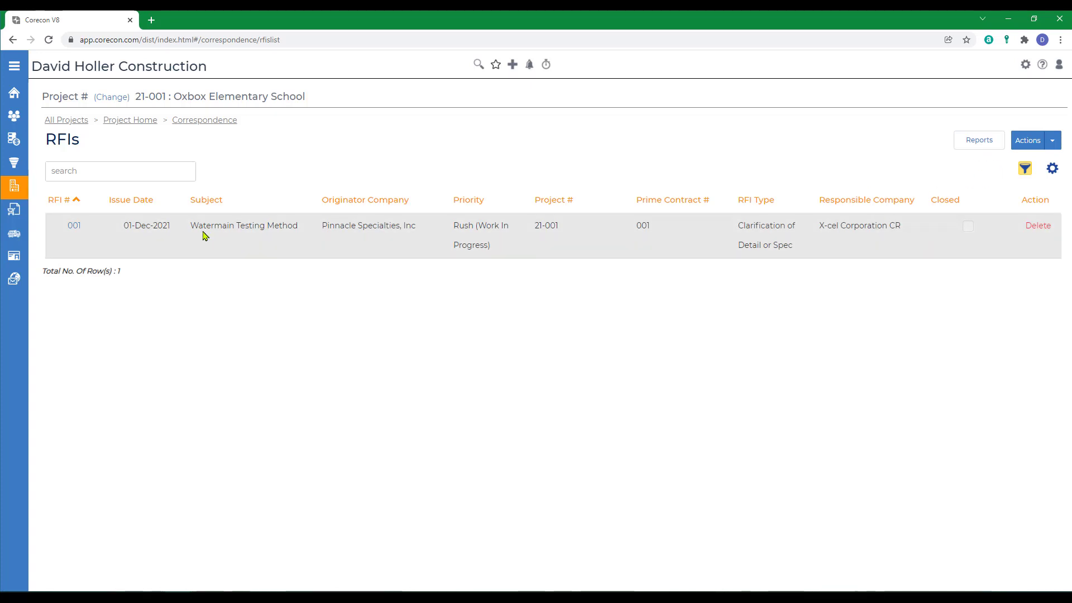
{"action": "left_click", "coordinate": [975, 143]}
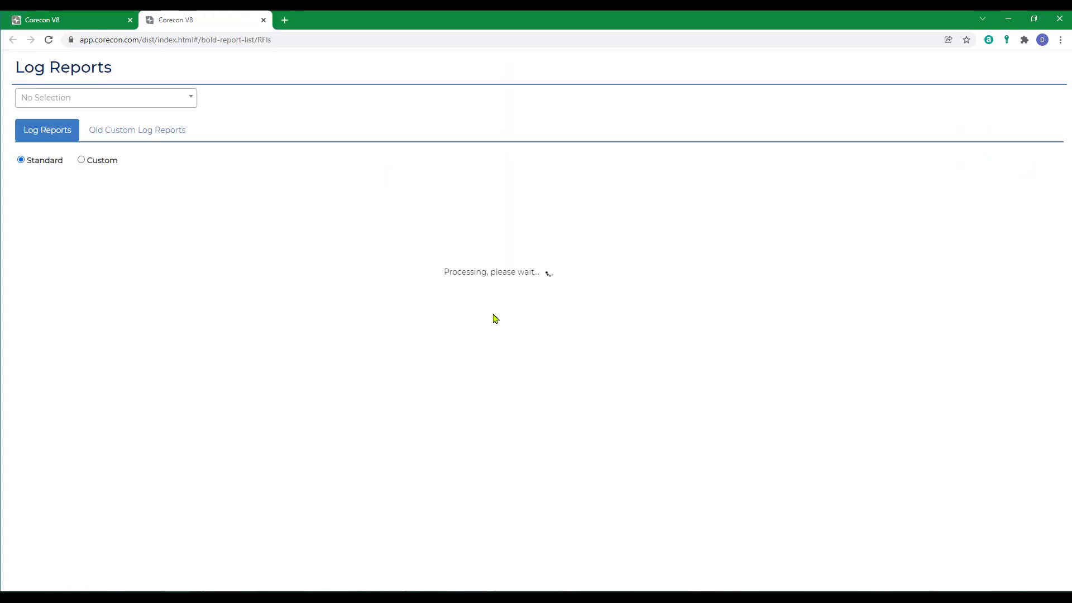
{"action": "left_click", "coordinate": [231, 456]}
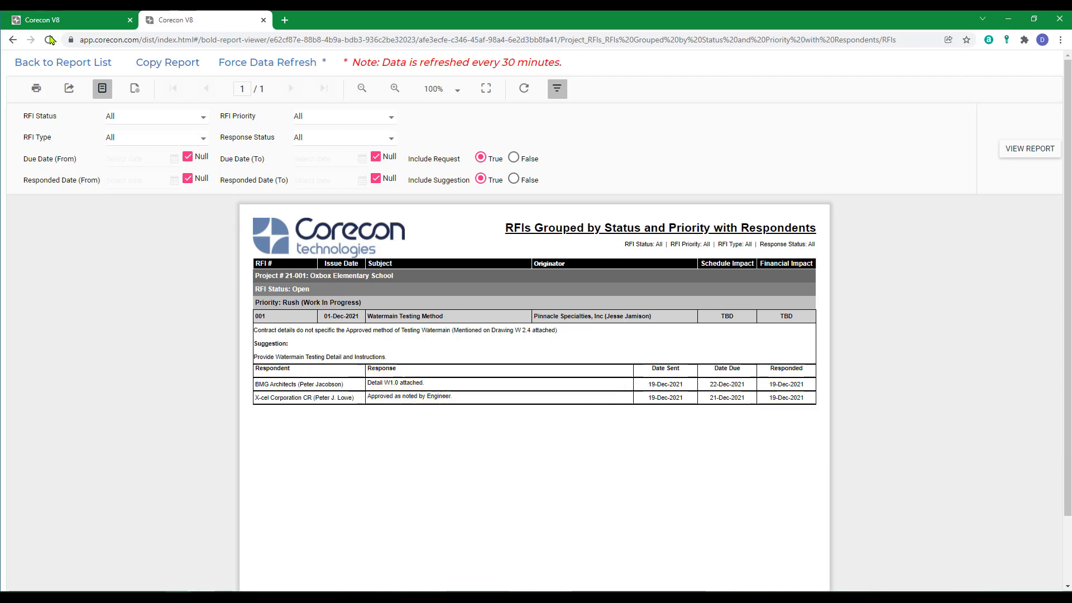
- Return to the RFIs list, open the Corecon help's Request For Information (RFI) Overview under Correspondence, and read its functions and response guidance
{"action": "left_click", "coordinate": [42, 20]}
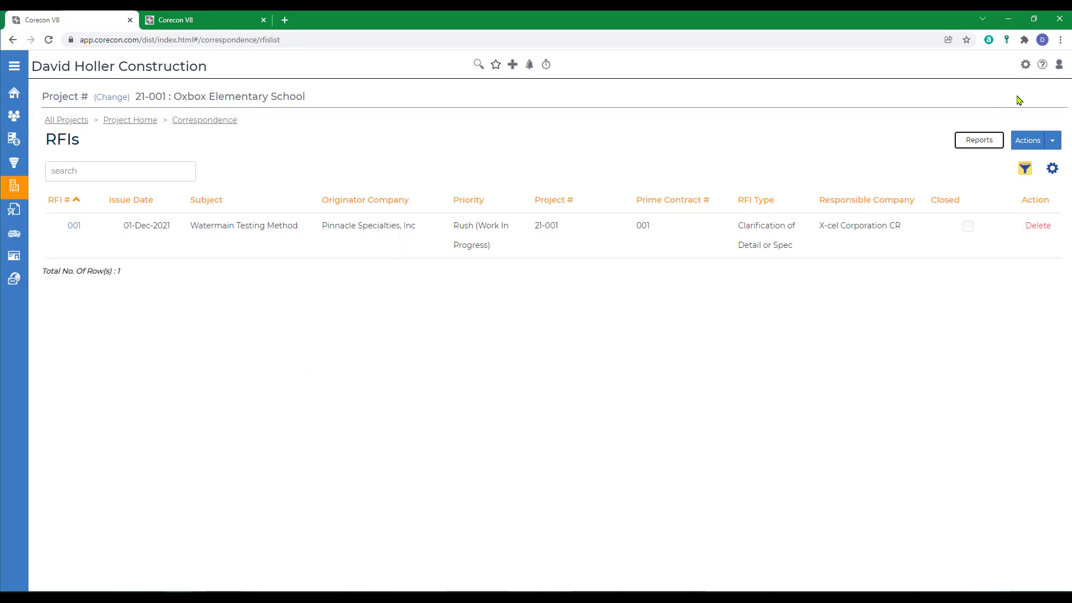
{"action": "left_click", "coordinate": [1043, 66]}
{"action": "left_click", "coordinate": [58, 246]}
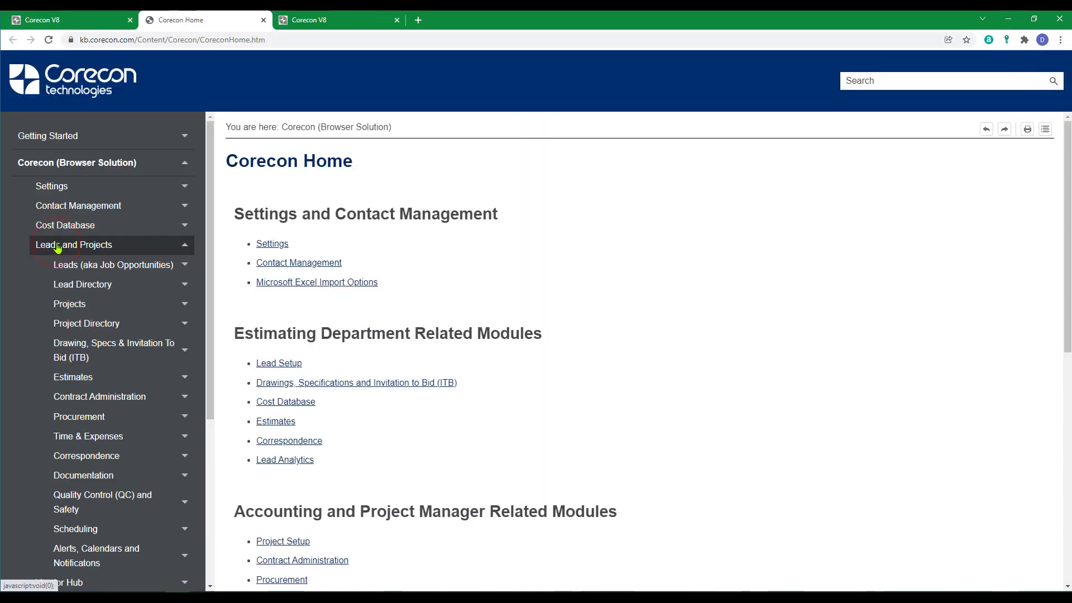
{"action": "left_click", "coordinate": [101, 457]}
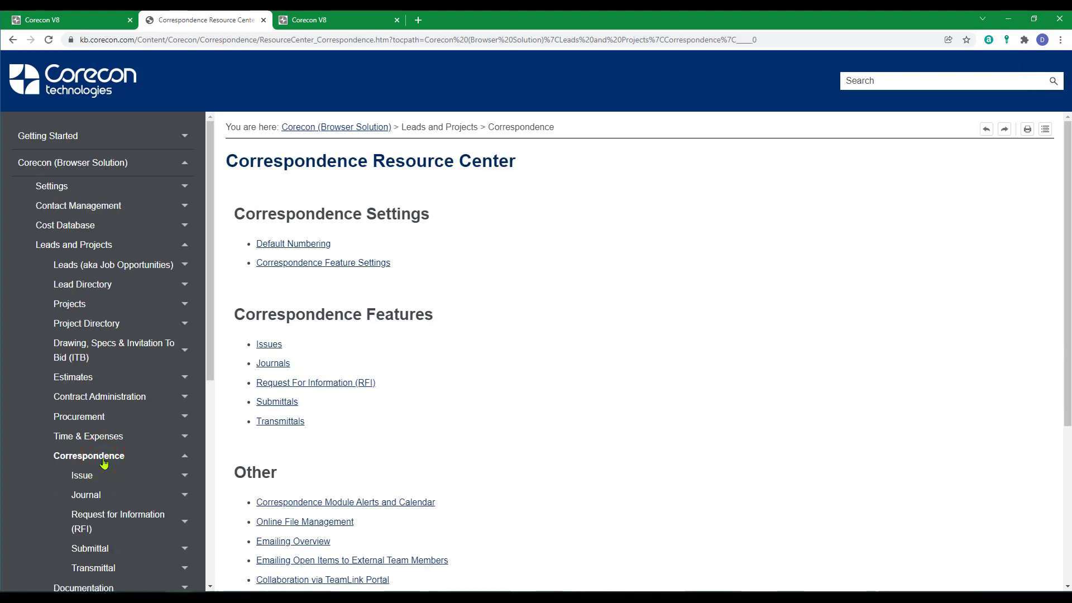
{"action": "left_click", "coordinate": [310, 384]}
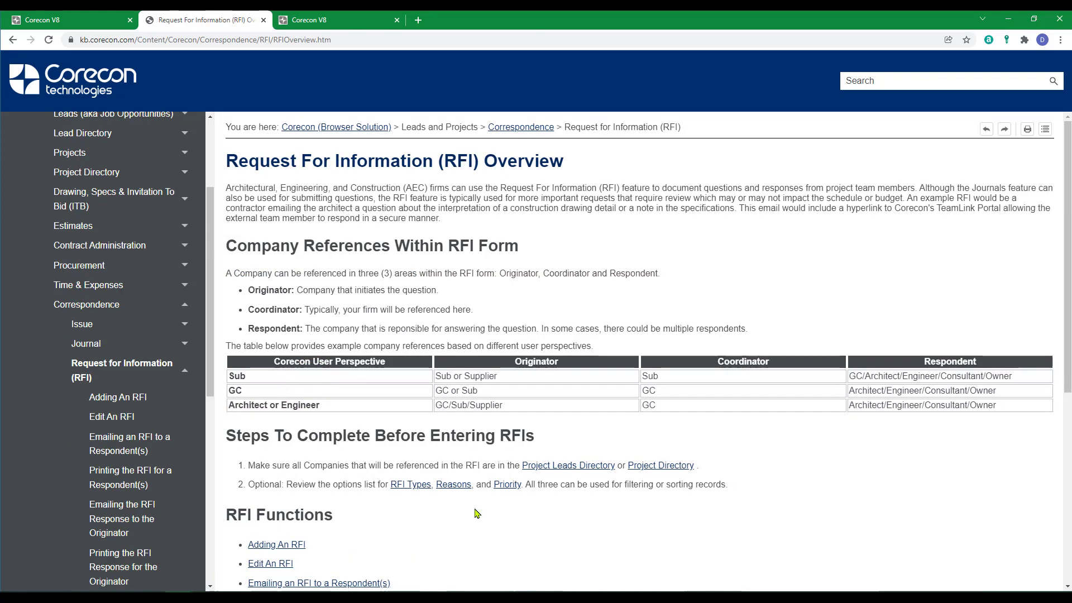
{"action": "scroll", "coordinate": [477, 513], "scroll_direction": "down", "scroll_amount": 5}
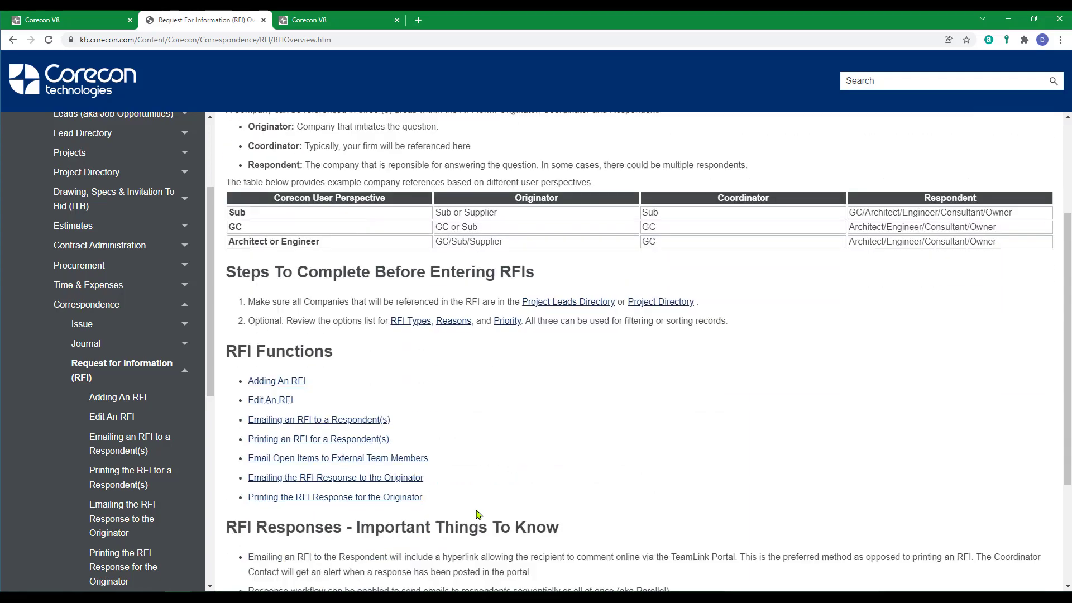
{"action": "scroll", "coordinate": [478, 511], "scroll_direction": "down", "scroll_amount": 2}
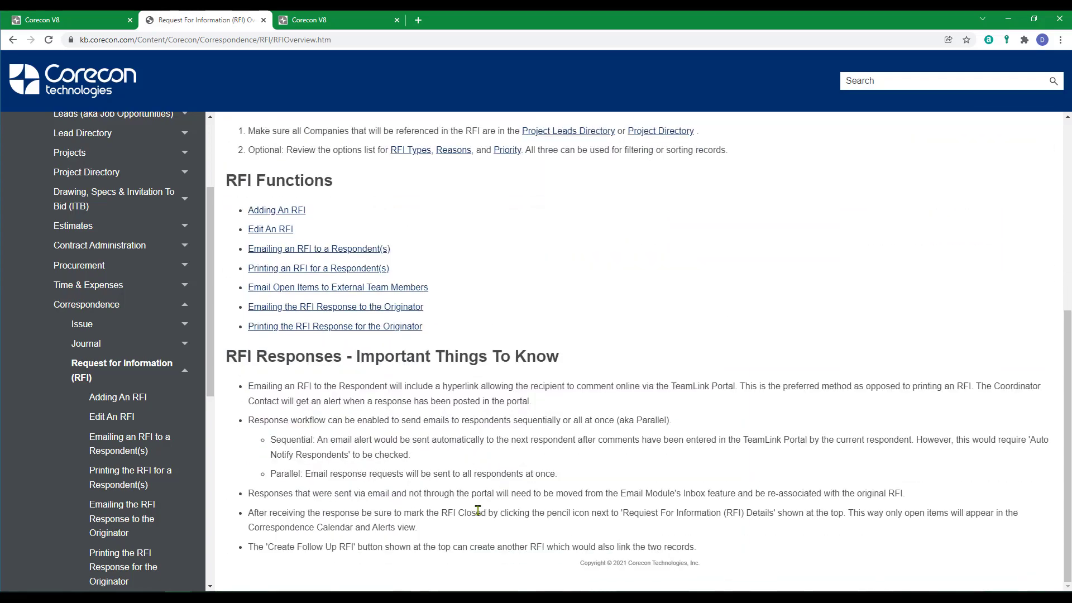